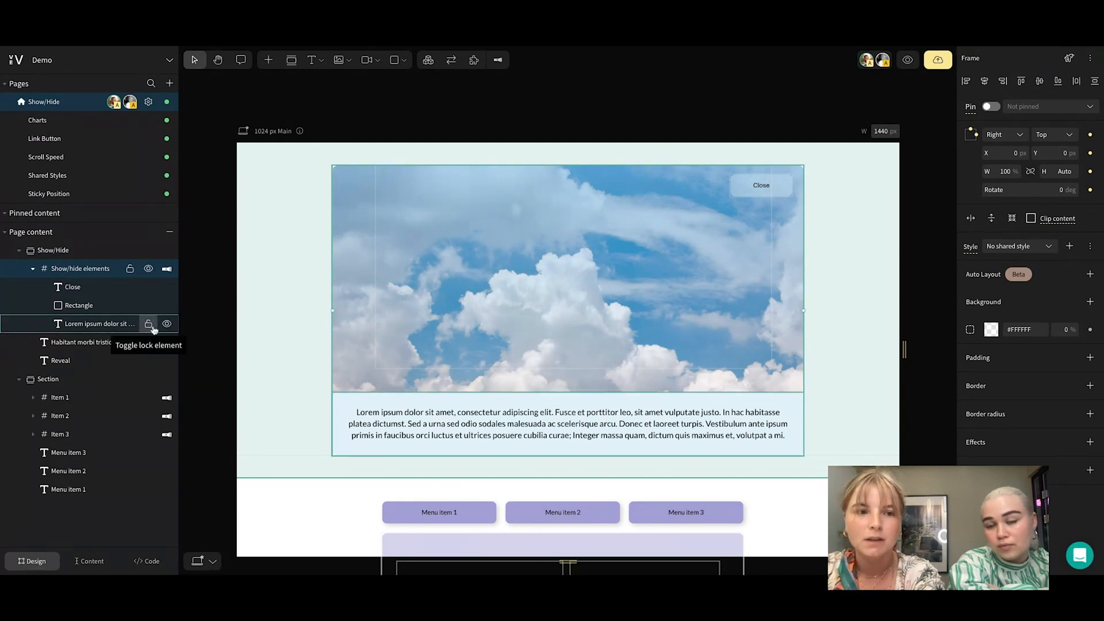
Collapse the Show/hide elements frame's layers and look up the Show/Hide Widgets addon in the addon library
left_click(33, 270)
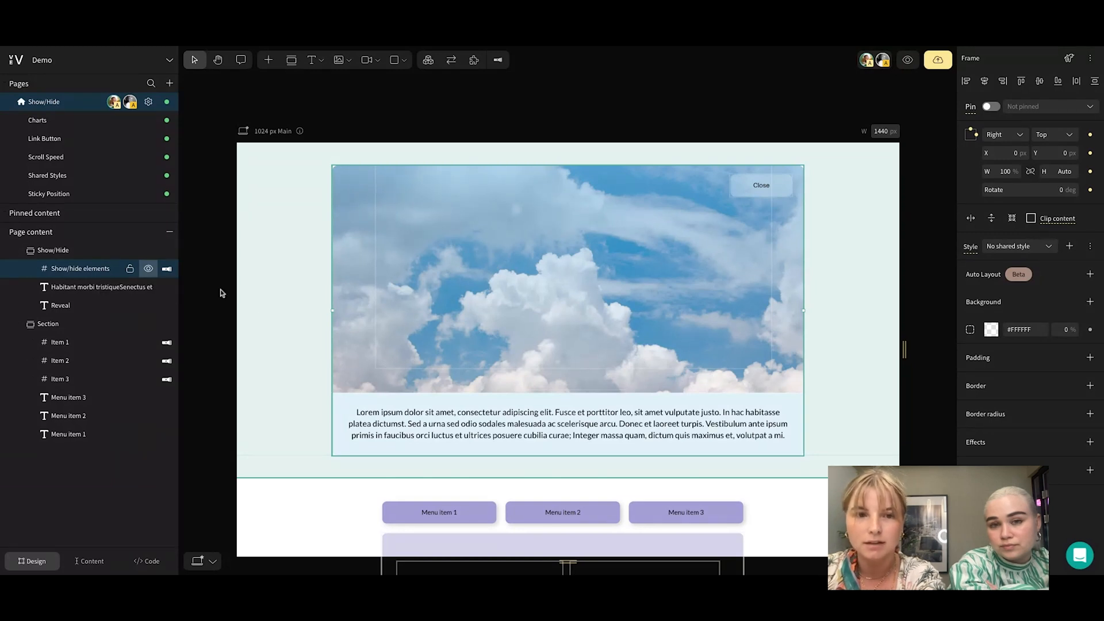
left_click(473, 61)
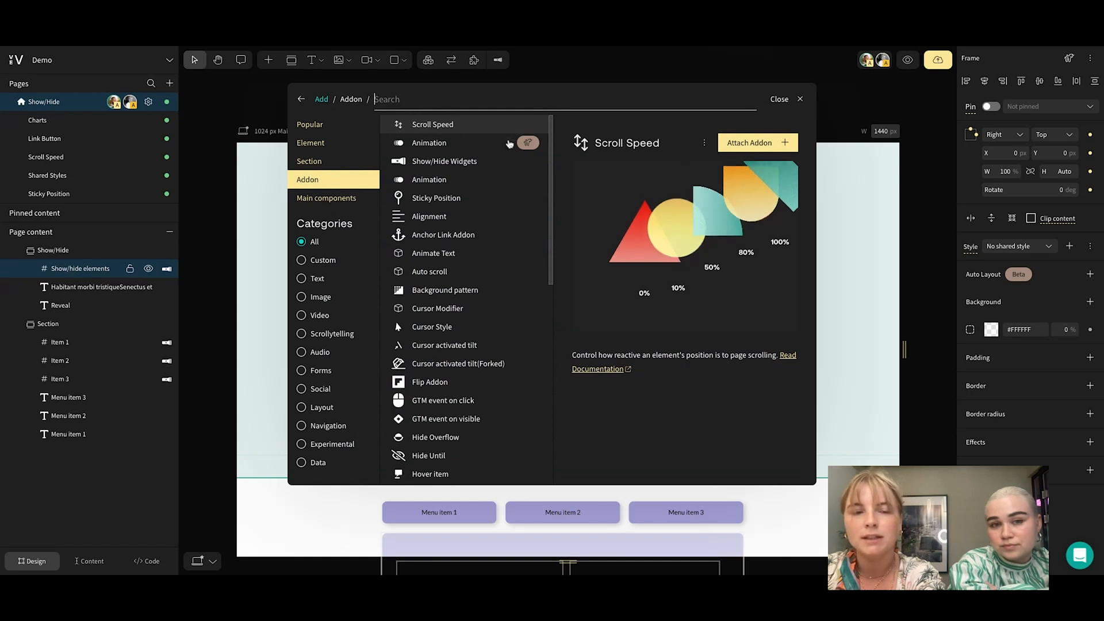
left_click(452, 162)
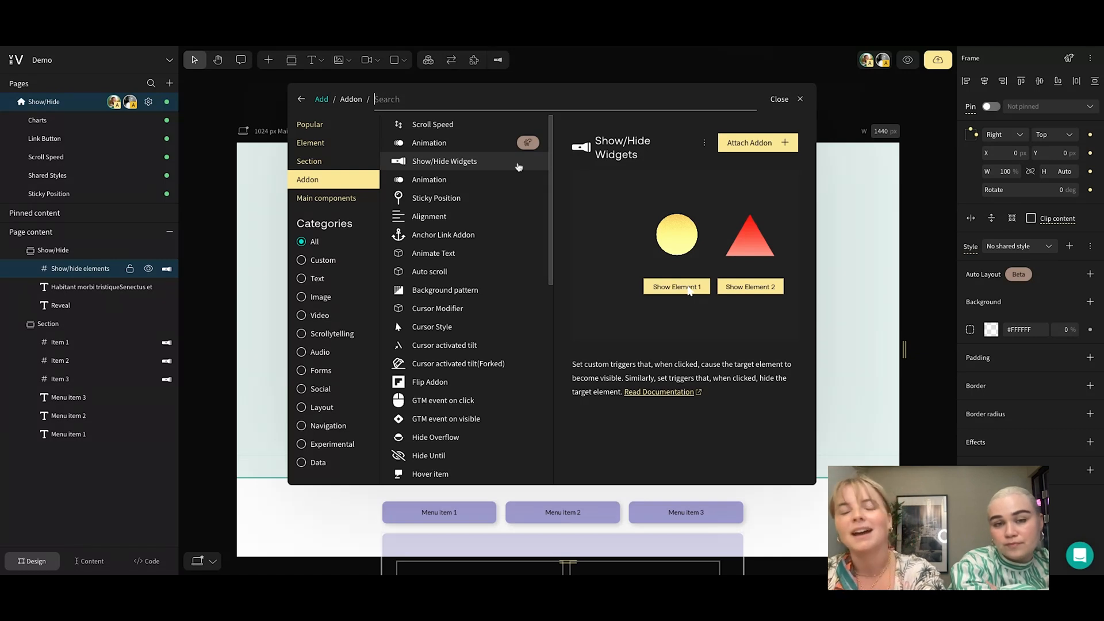
scroll(552, 164, "down", 1)
scroll(552, 164, "down", 3)
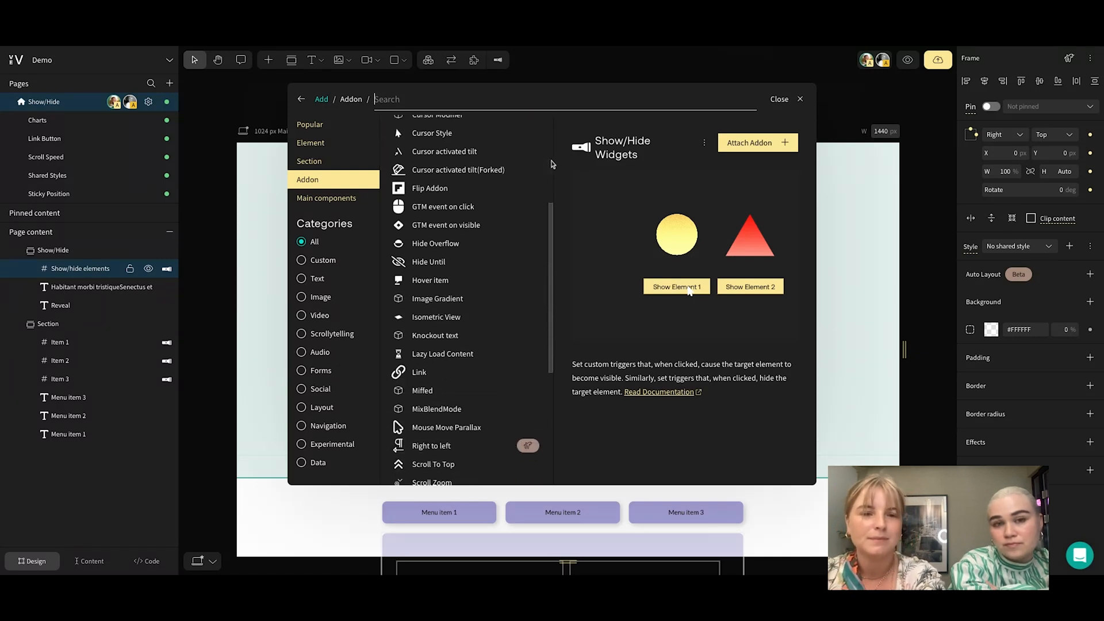
scroll(517, 172, "up", 5)
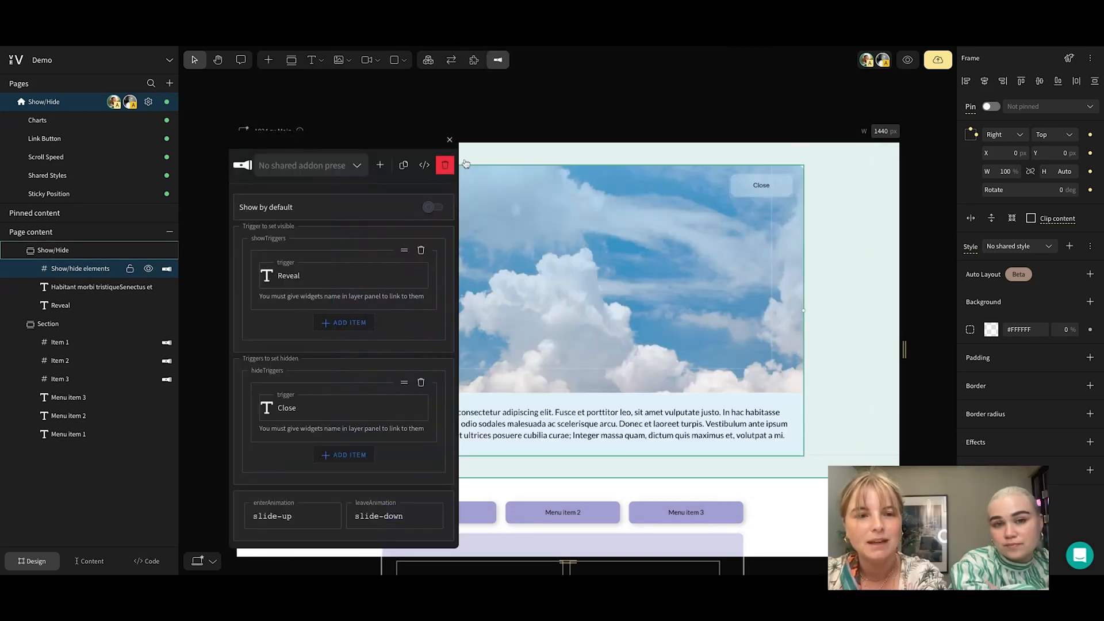
Review the Show/Hide Widgets settings of the Show/hide elements frame, examining the widget linked as its show trigger
left_click_drag(380, 138, 371, 143)
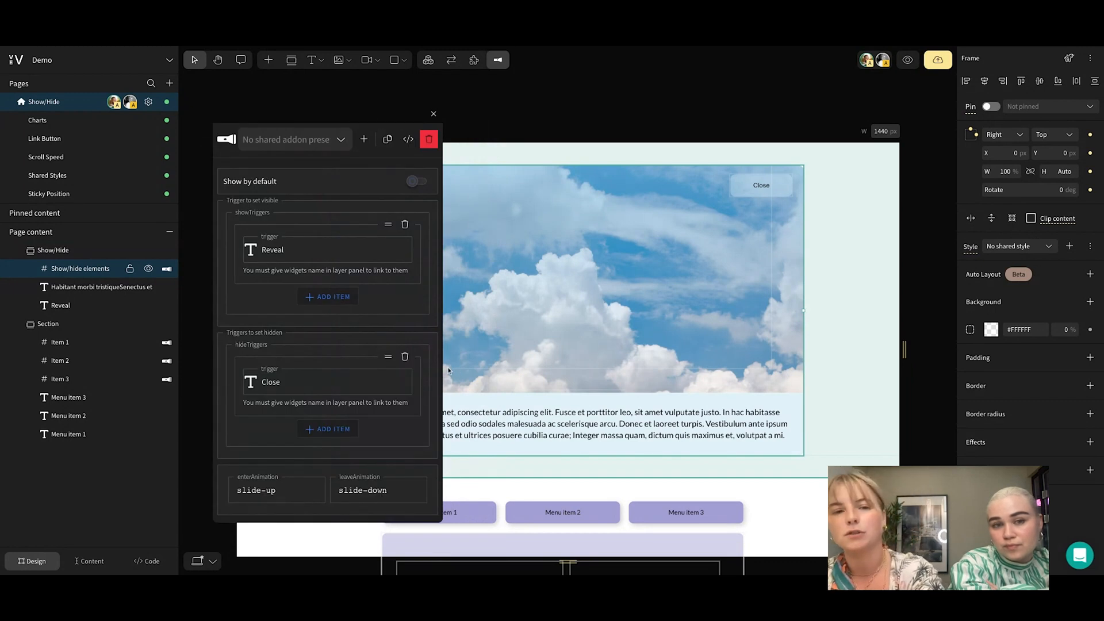
scroll(185, 315, "down", 1)
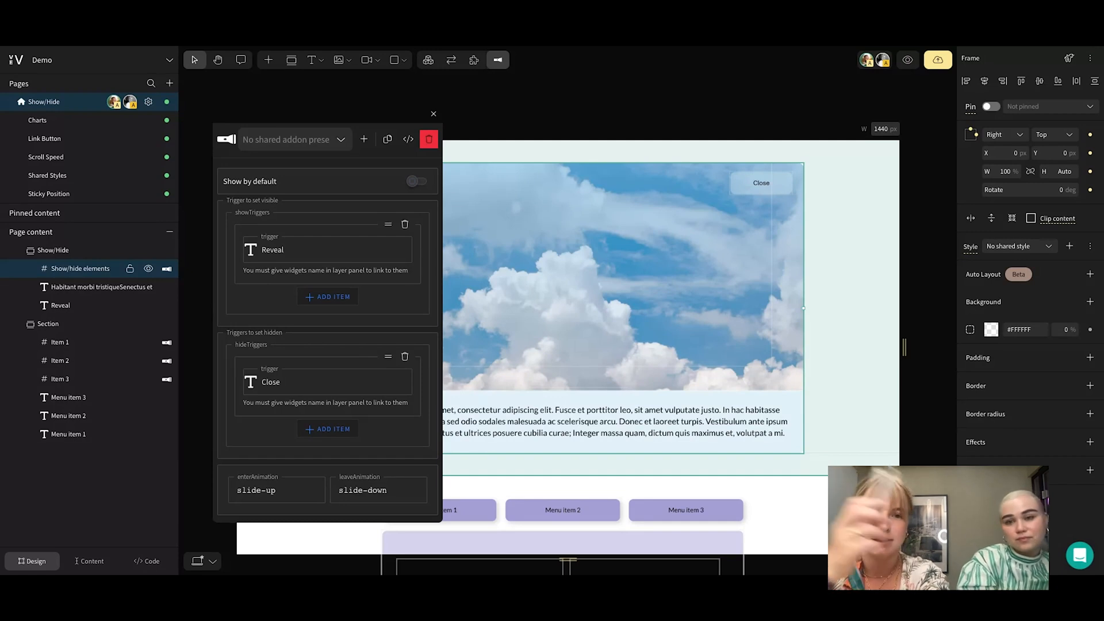
left_click(288, 250)
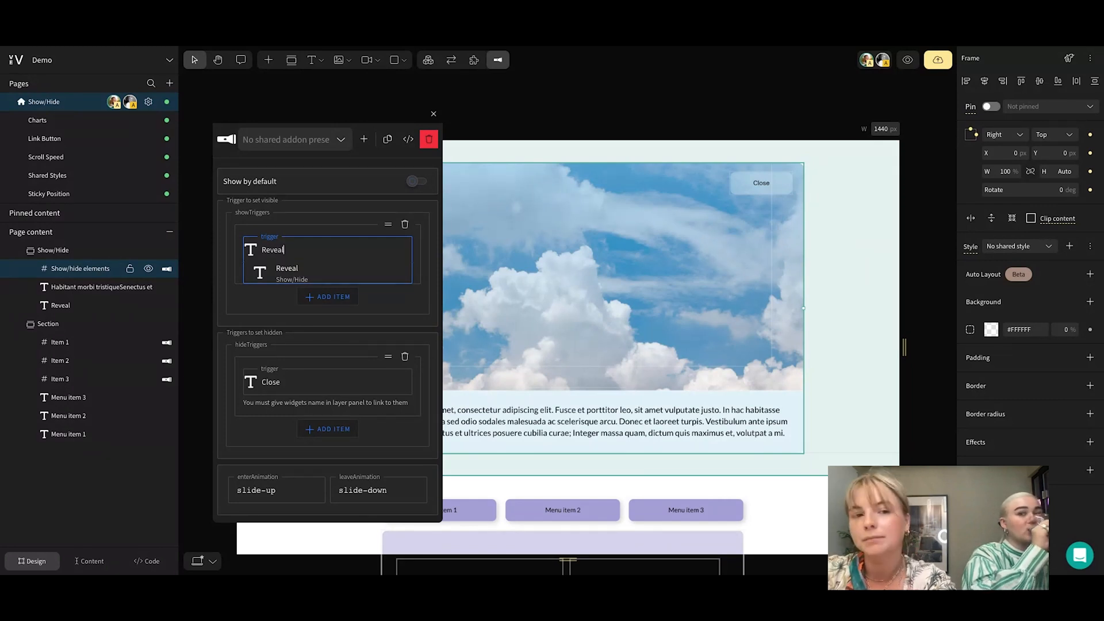
double_click(272, 250)
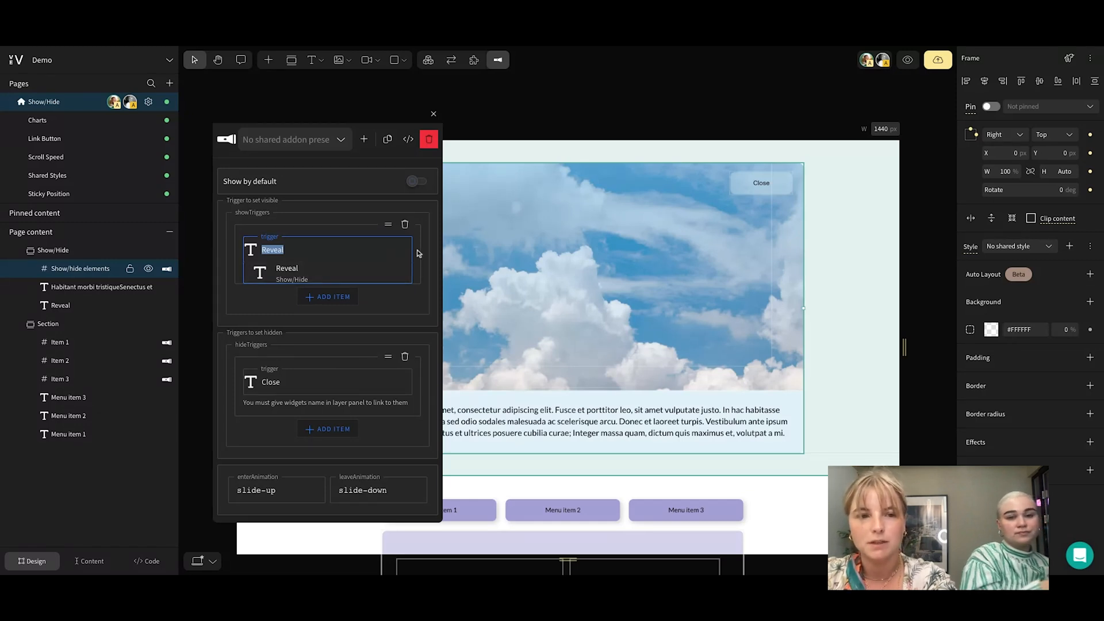
left_click(419, 303)
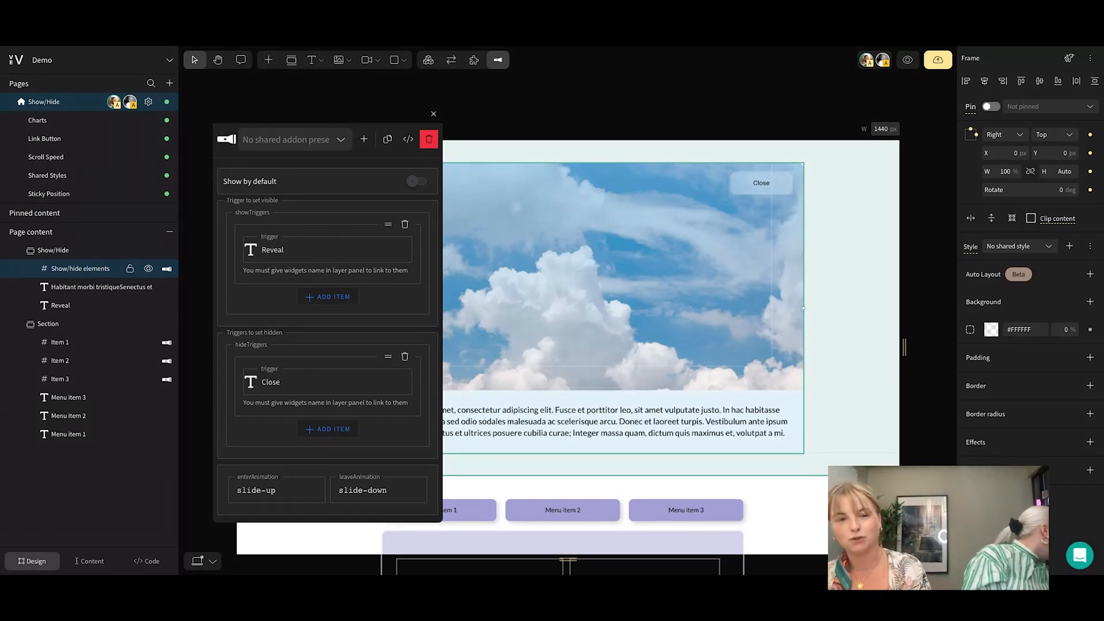
Add an empty second show trigger to browse the widgets it can link to, and delete it again
left_click(335, 298)
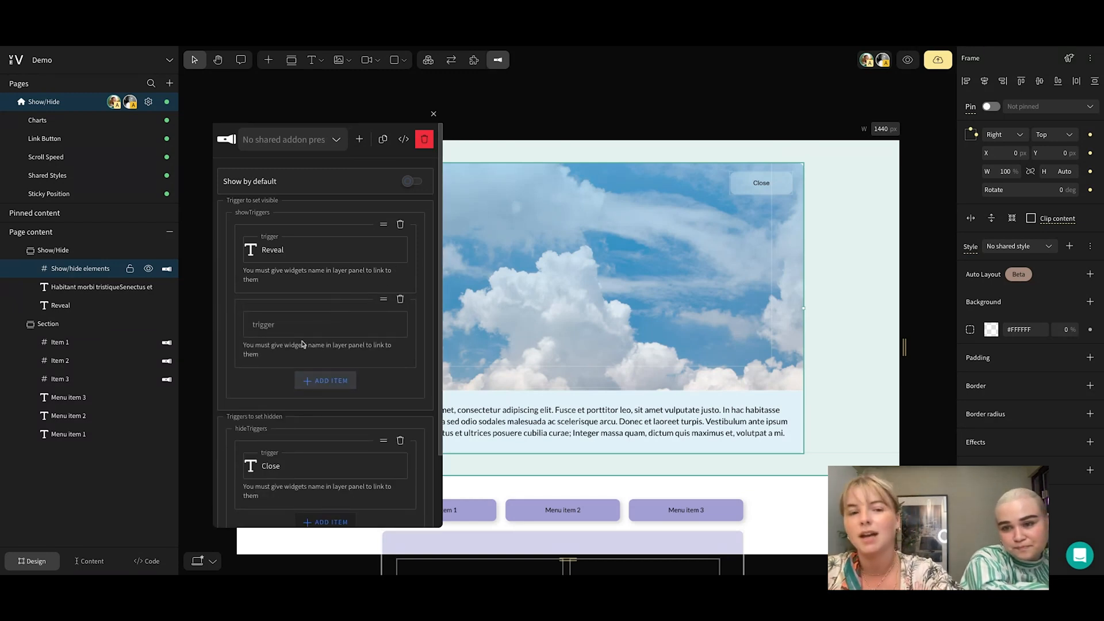
left_click(269, 325)
scroll(287, 416, "down", 1)
scroll(287, 416, "down", 4)
scroll(288, 416, "down", 10)
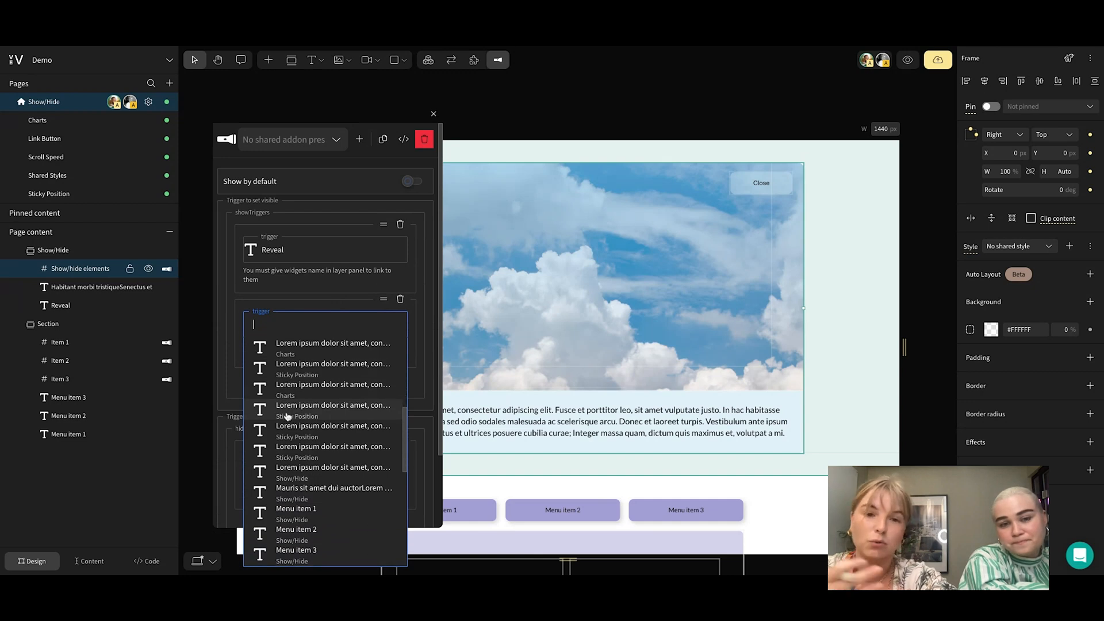
scroll(288, 417, "up", 8)
scroll(311, 404, "up", 1)
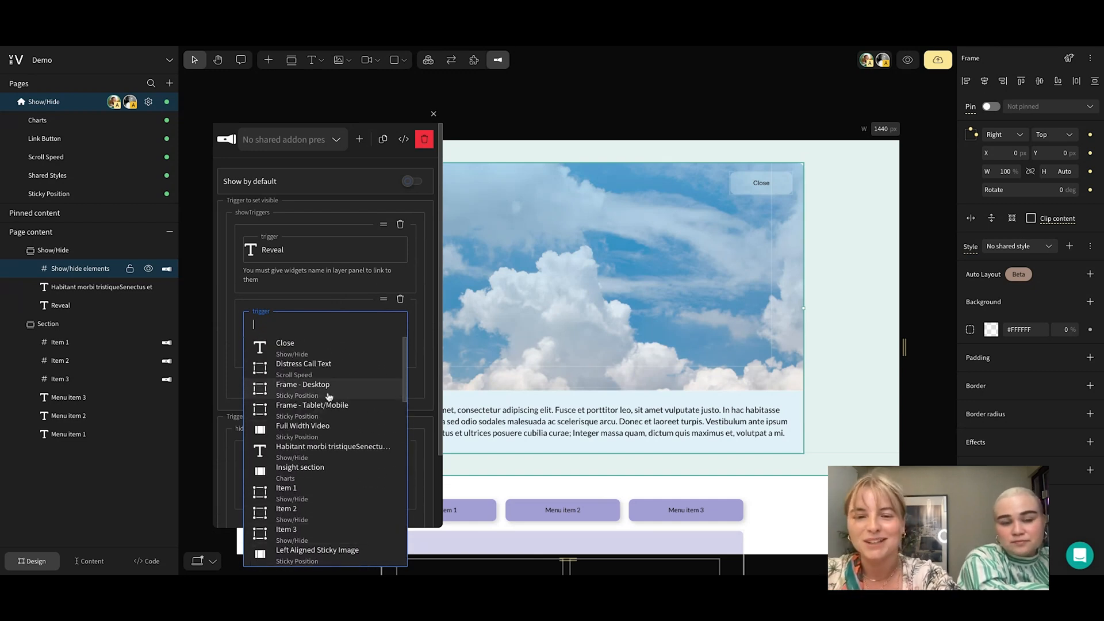
left_click(420, 314)
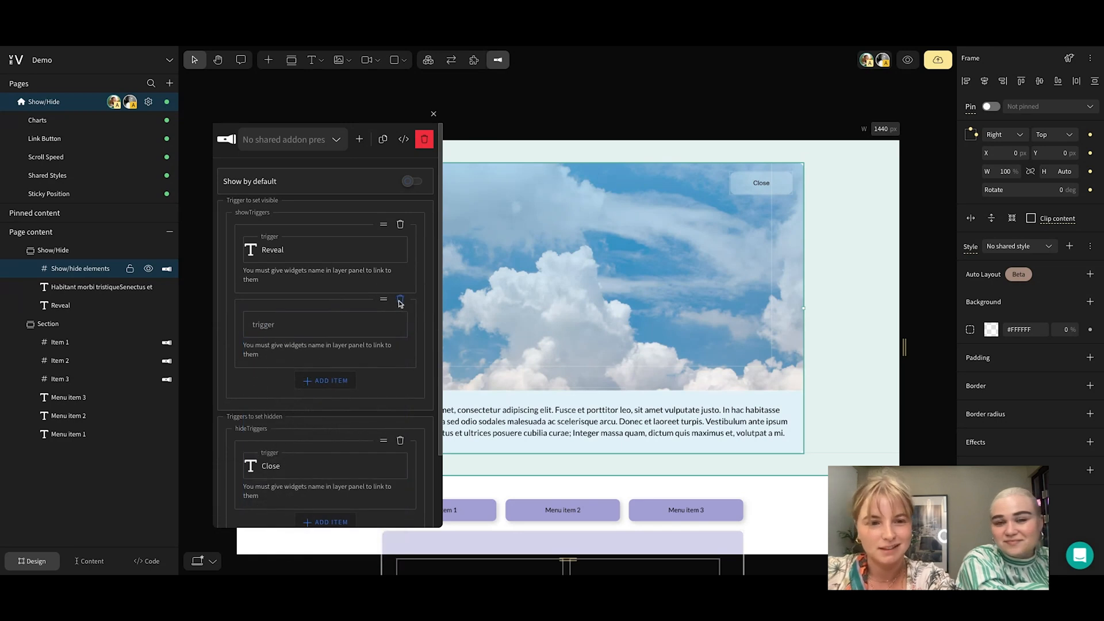
left_click(400, 299)
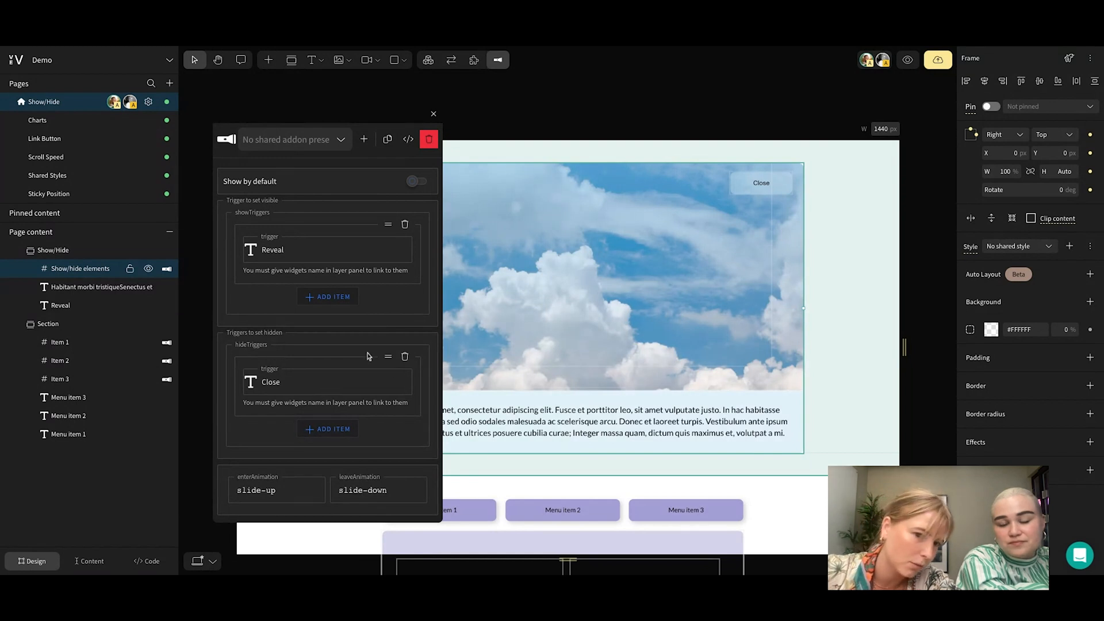
Examine the frame's hide trigger and the available enter and leave animation options
left_click(352, 390)
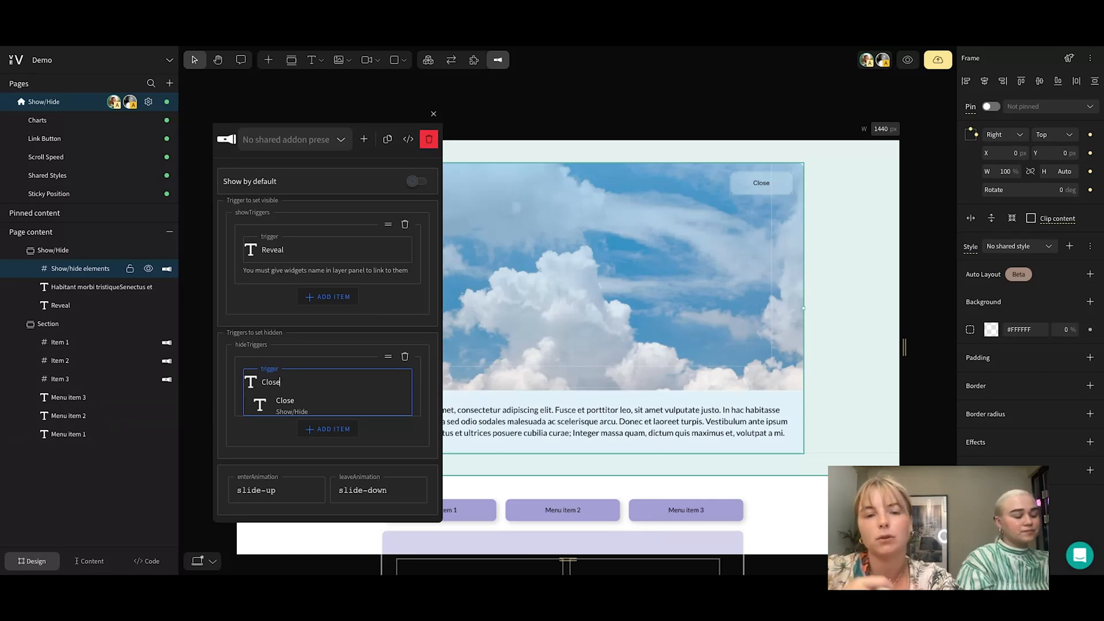
left_click(353, 344)
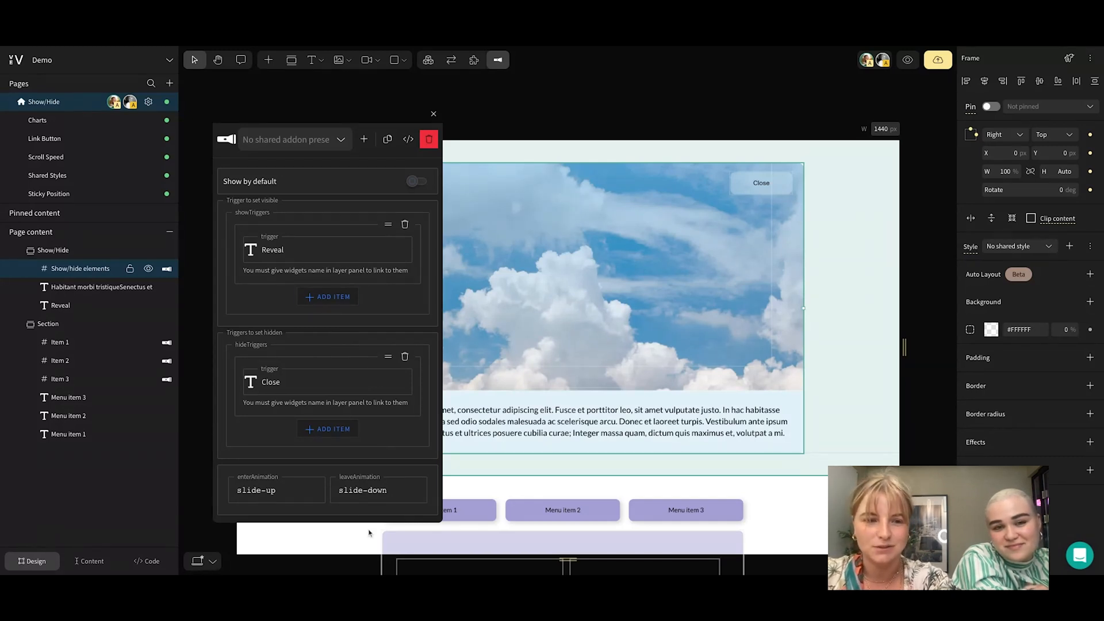
left_click(284, 492)
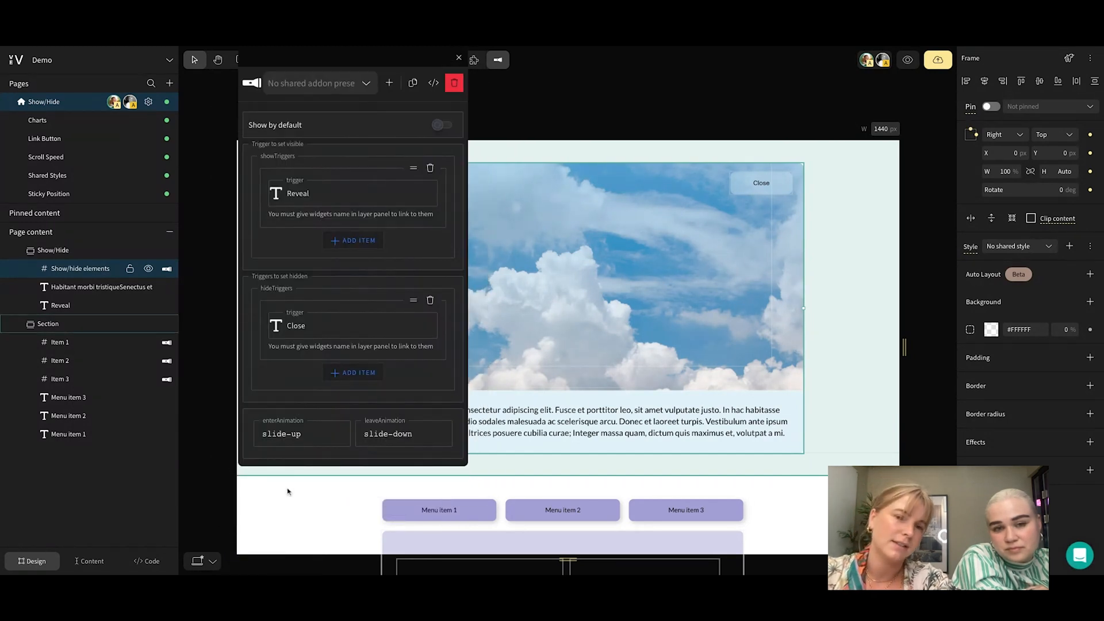
left_click(295, 433)
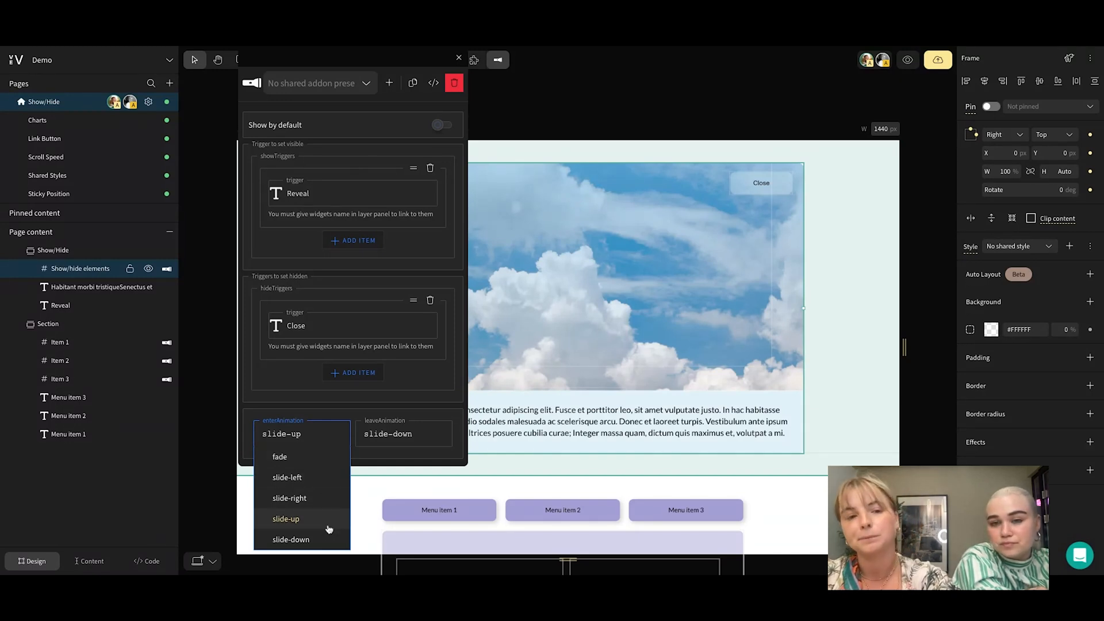
left_click(350, 420)
left_click(432, 439)
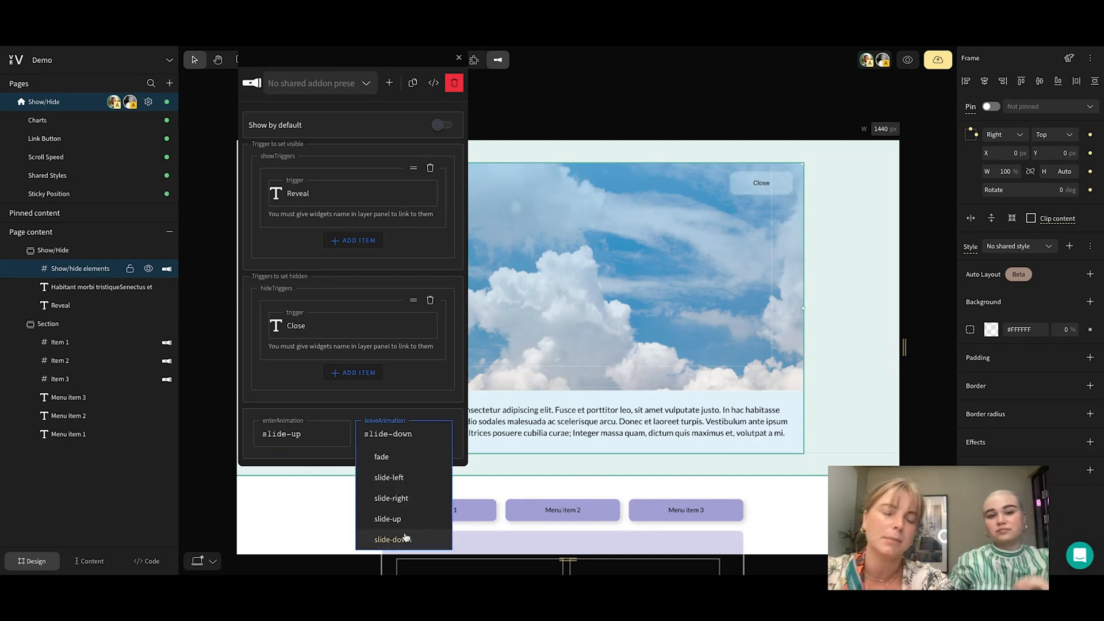
left_click(359, 416)
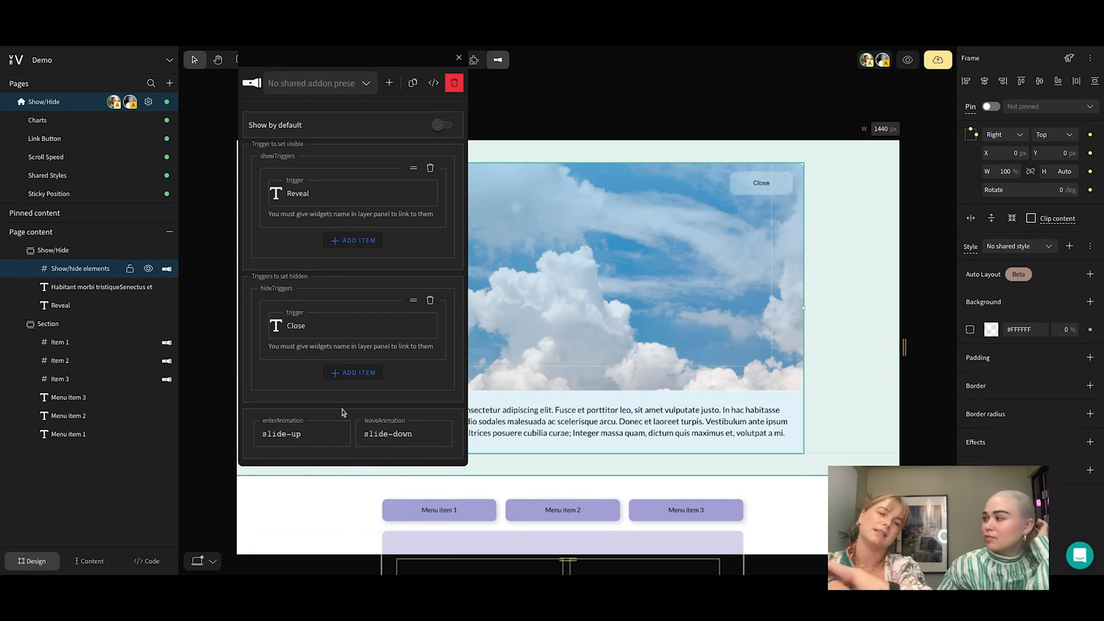
Preview the page to test the Reveal and Close buttons, and return to the editor
left_click(814, 209)
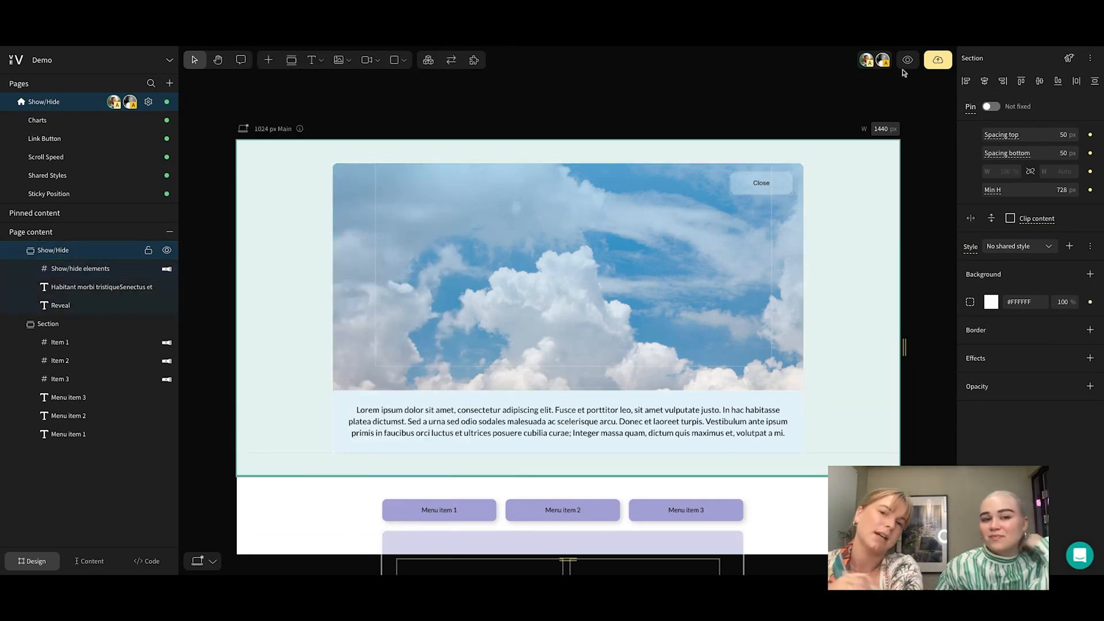
left_click(907, 61)
left_click(571, 373)
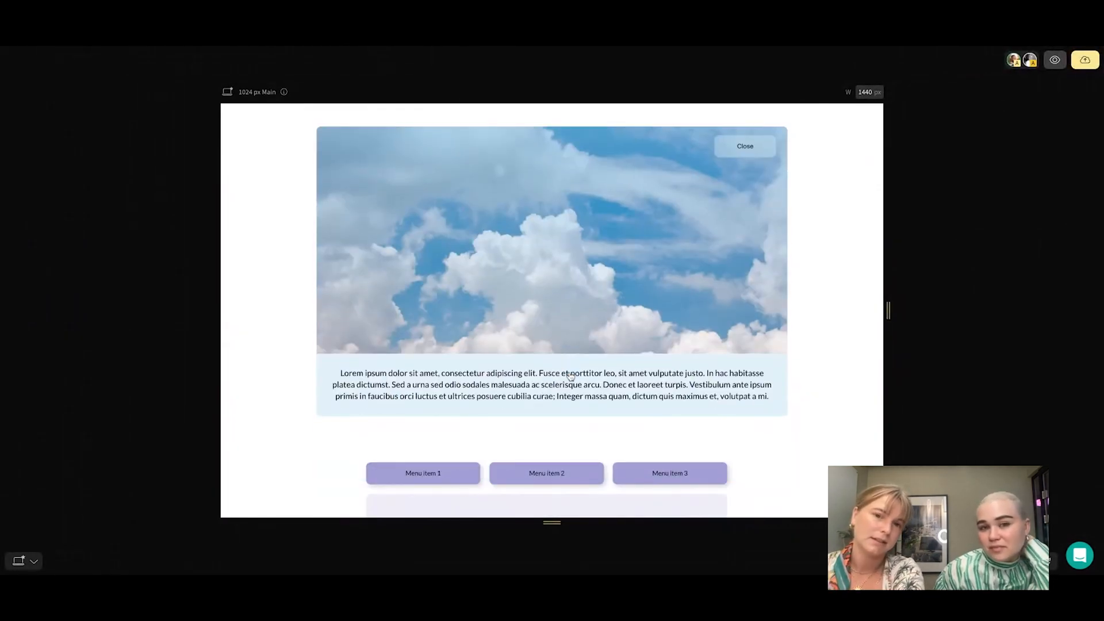
left_click(743, 151)
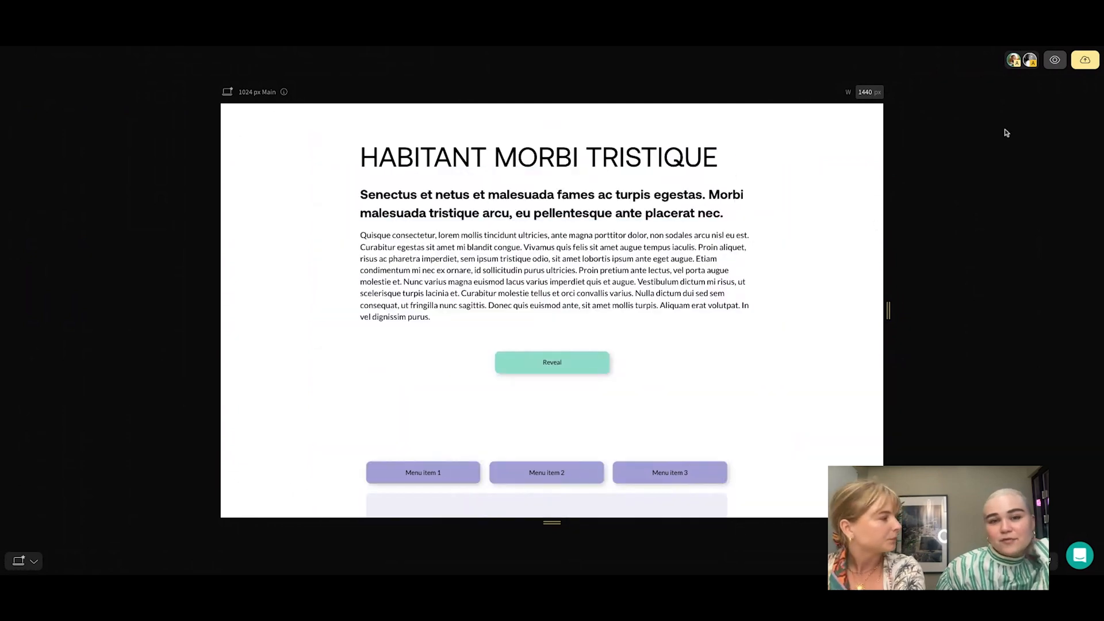
left_click(1056, 66)
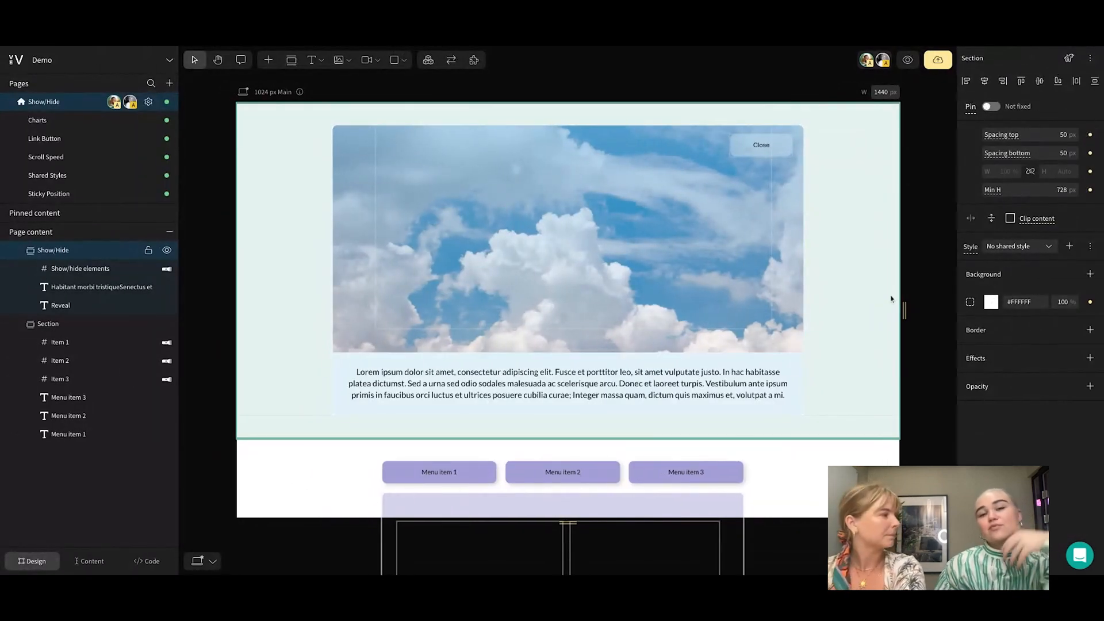
Toggle the visibility of the Item 3, Item 2 and Item 1 frames off and back on
scroll(836, 321, "down", 3)
scroll(836, 321, "down", 3)
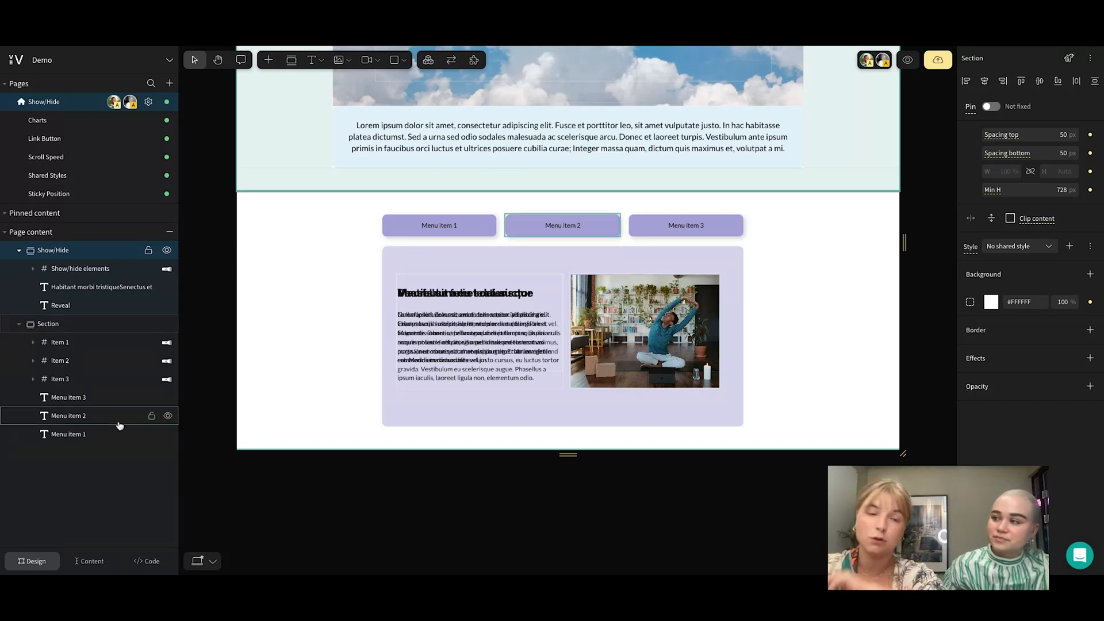
left_click(167, 397)
left_click(167, 398)
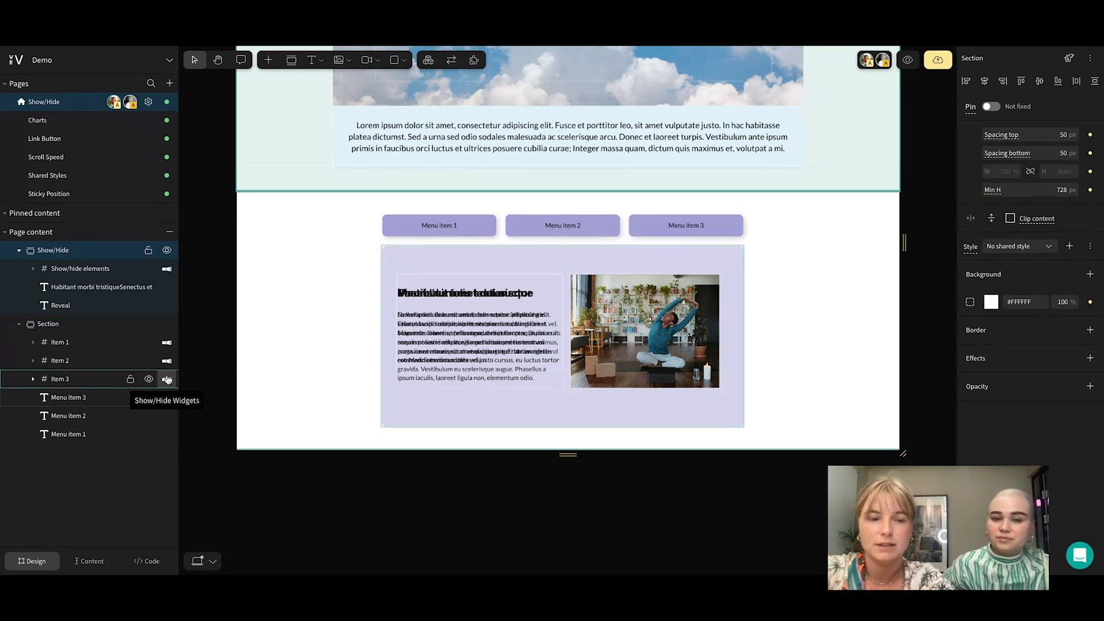
left_click(148, 380)
left_click(148, 363)
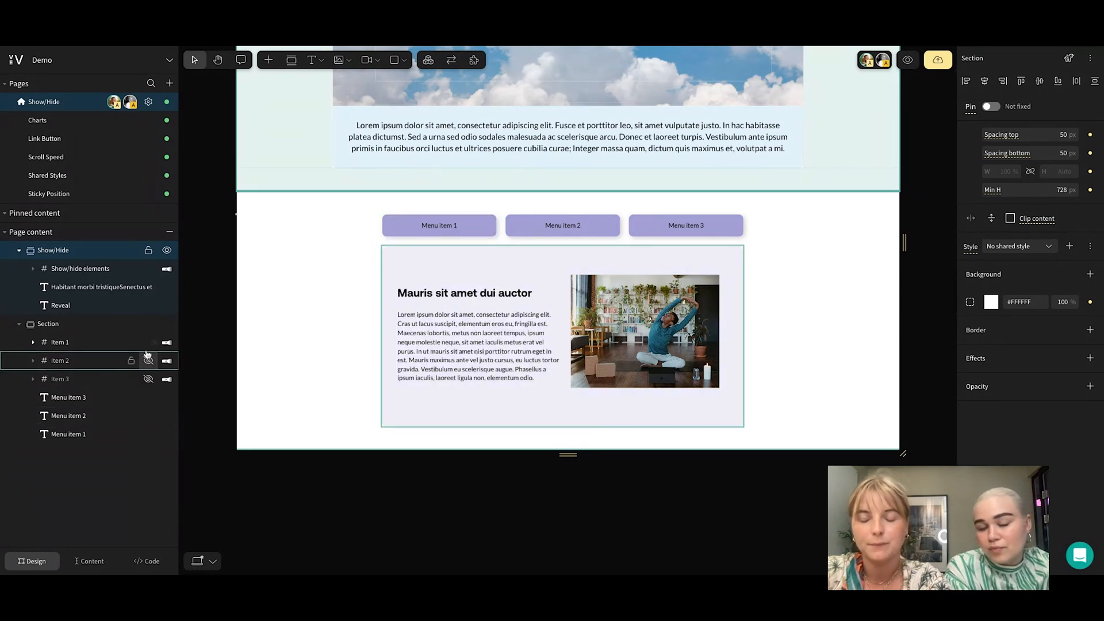
left_click(148, 342)
left_click(148, 361)
left_click(149, 362)
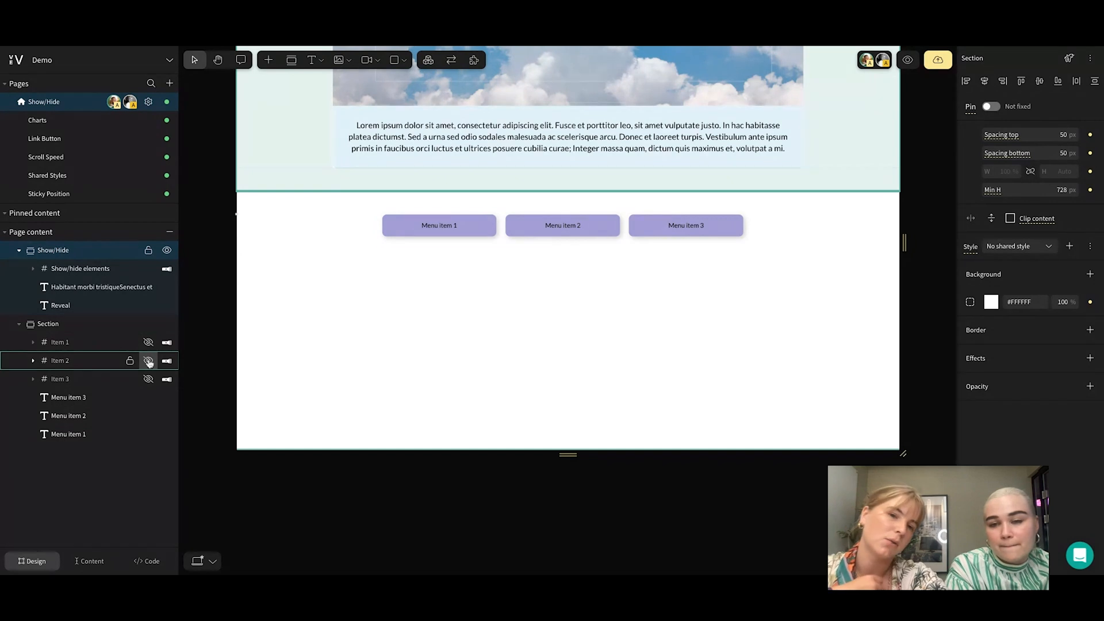
left_click(148, 380)
left_click(148, 362)
left_click(148, 343)
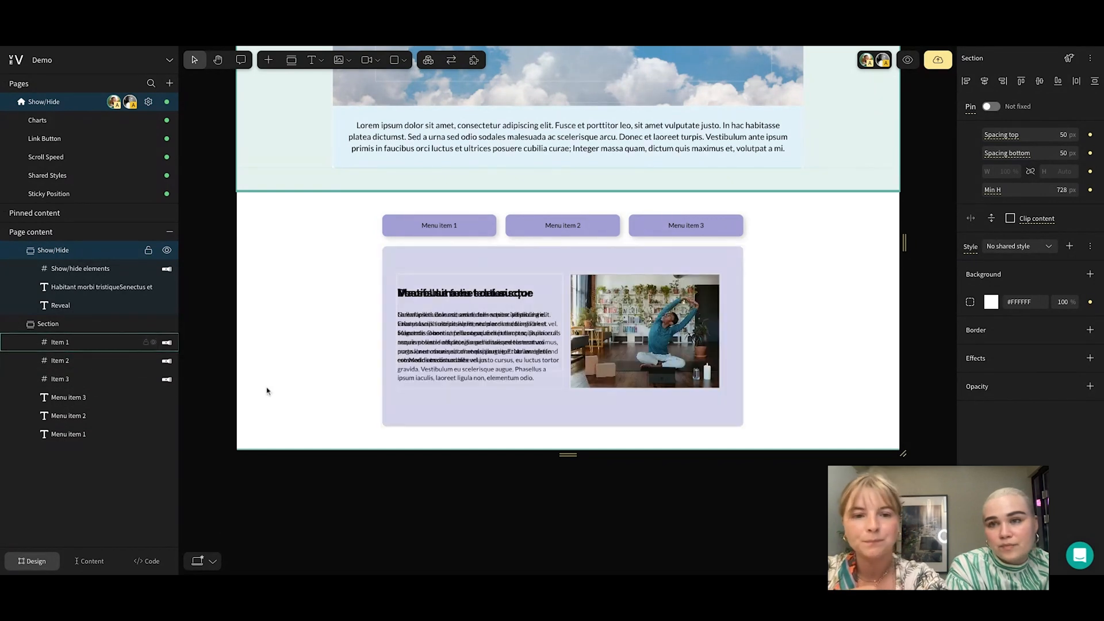
Hide the Item 2 and Item 3 frames in the lower section's layers, keeping Item 1 visible
left_click(318, 364)
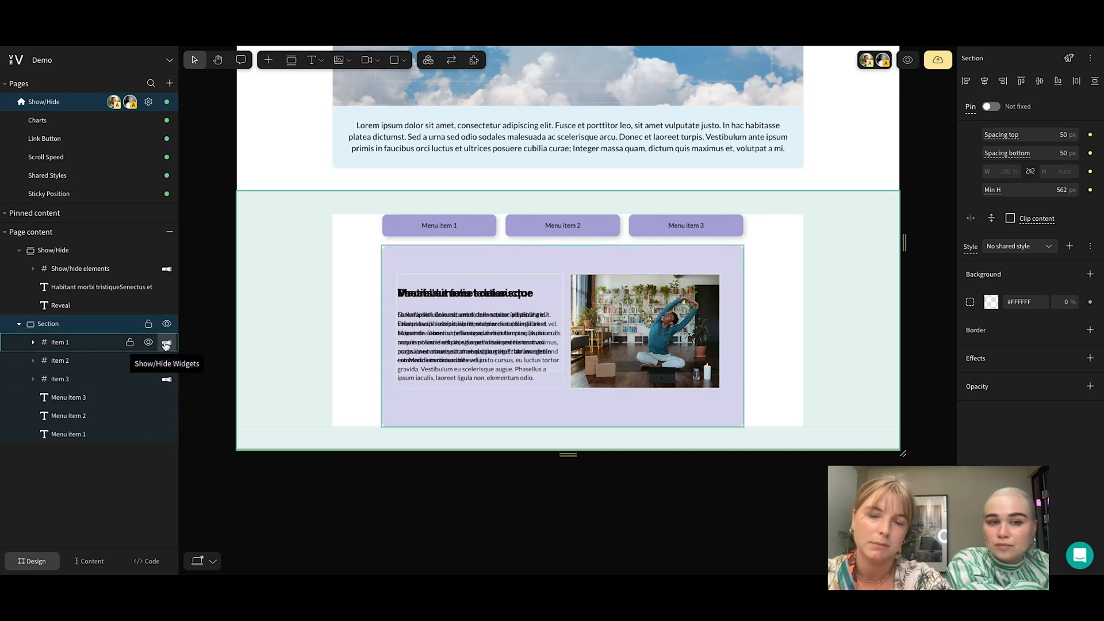
left_click(149, 361)
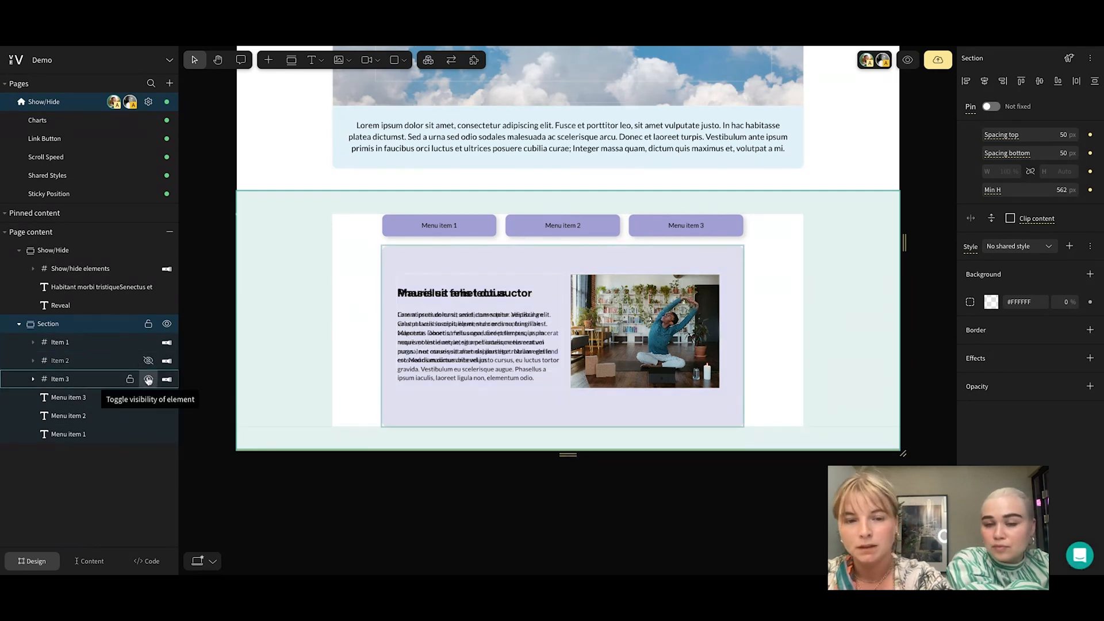
left_click(148, 380)
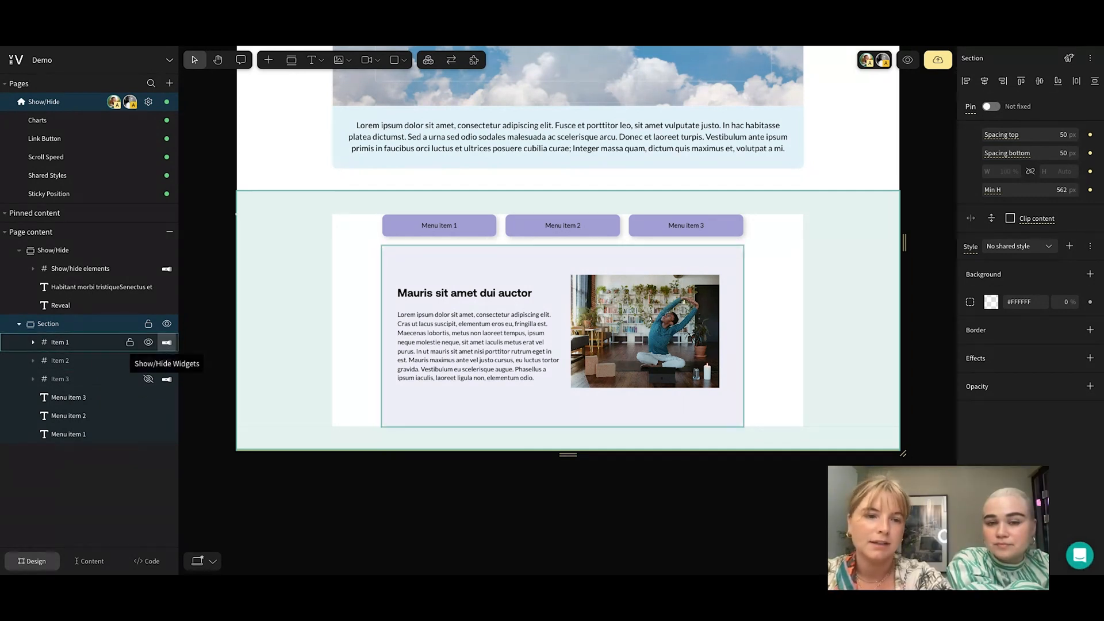
Open the Show/Hide Widgets settings of the Item 1 frame and review its show and hide triggers
left_click(167, 342)
left_click_drag(256, 184, 305, 133)
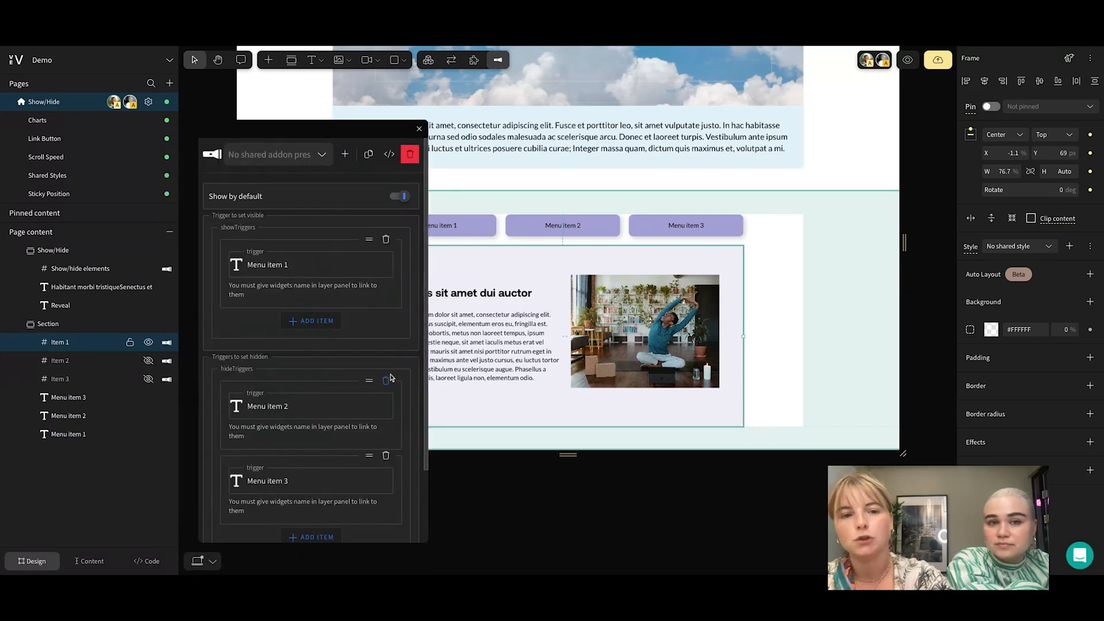
scroll(412, 363, "down", 3)
scroll(412, 363, "up", 3)
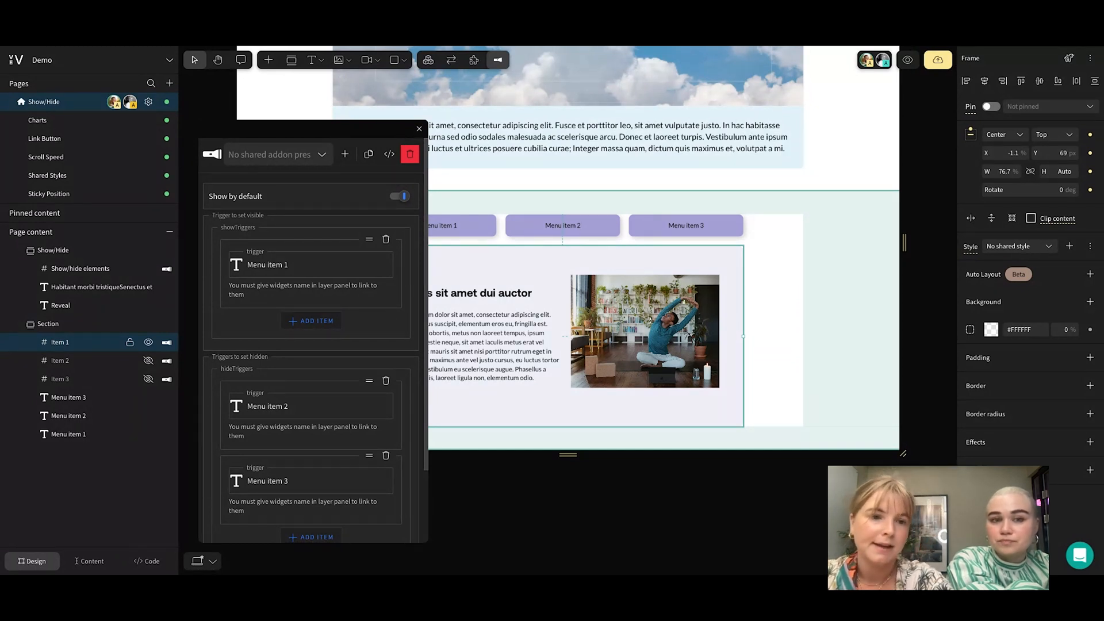
Examine the Menu item 1 show trigger, the Menu item 2 and Menu item 3 hide triggers, and the animation options of the Item 1 frame
left_click(299, 266)
left_click(277, 286)
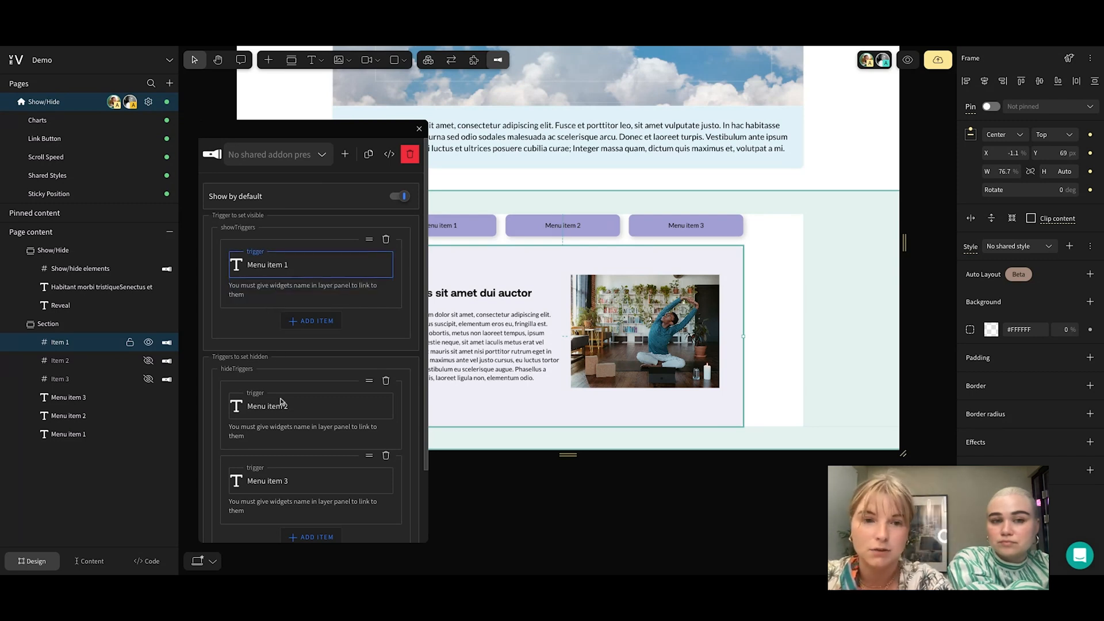
left_click(304, 406)
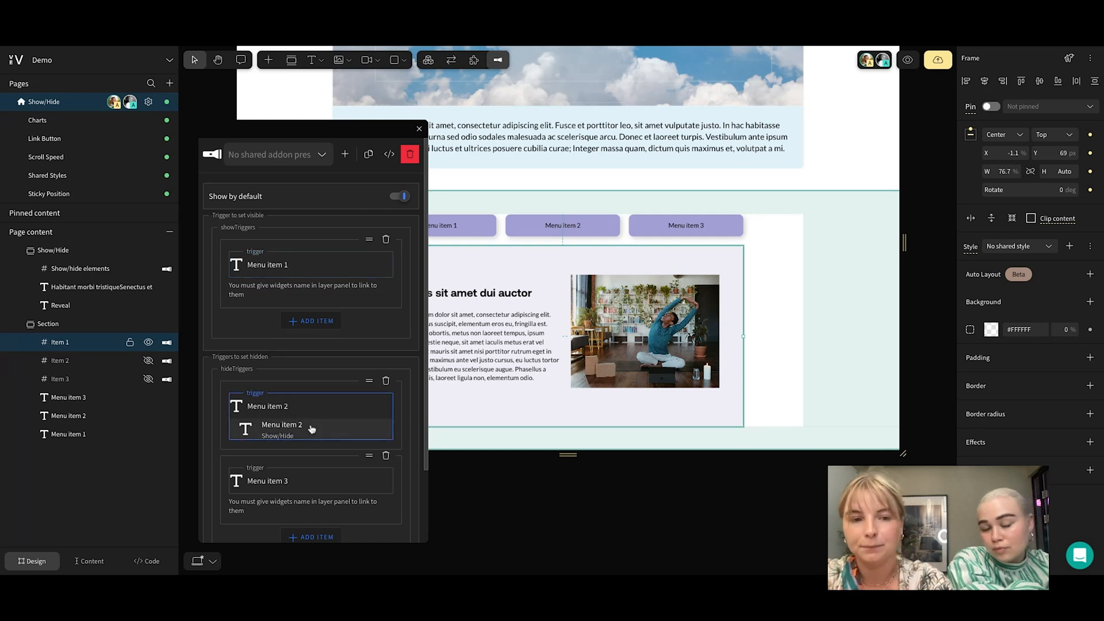
left_click(311, 428)
left_click(301, 479)
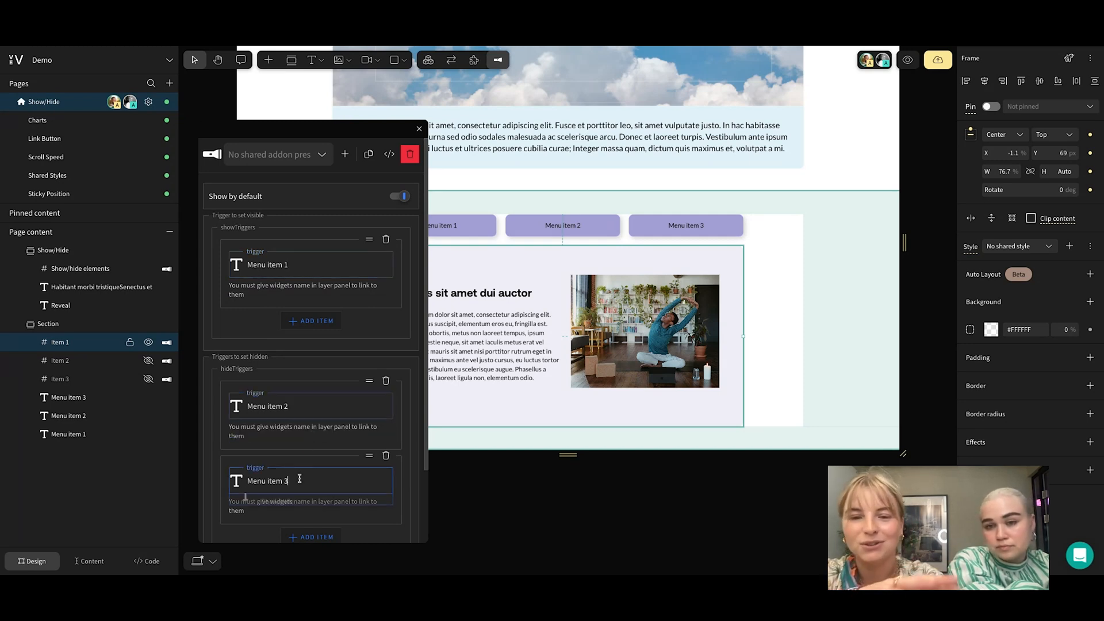
left_click(304, 509)
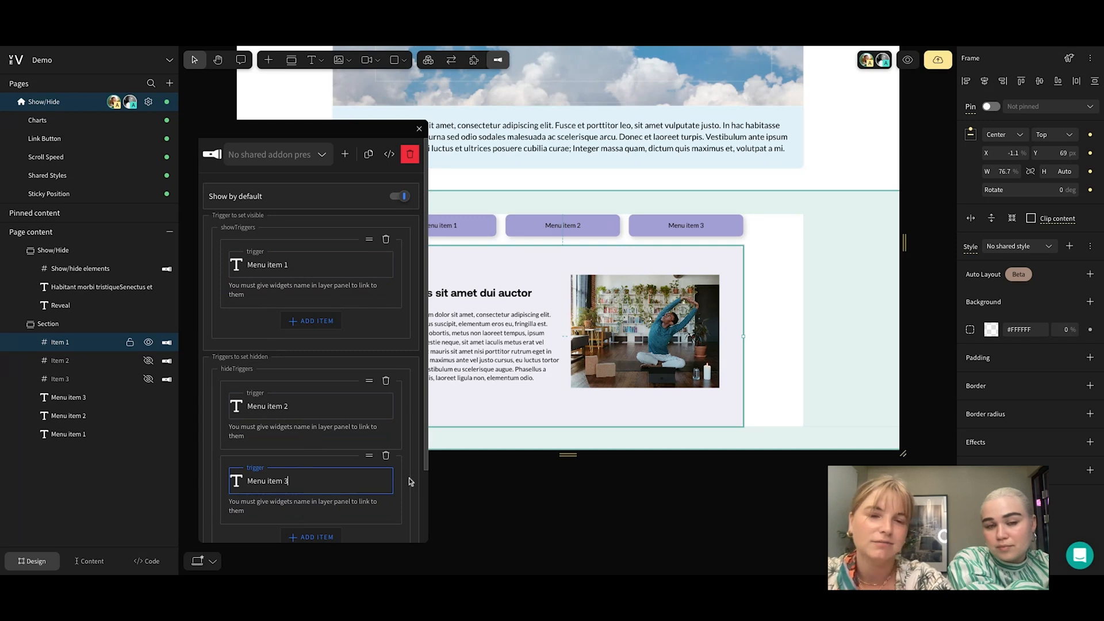
scroll(409, 481, "down", 3)
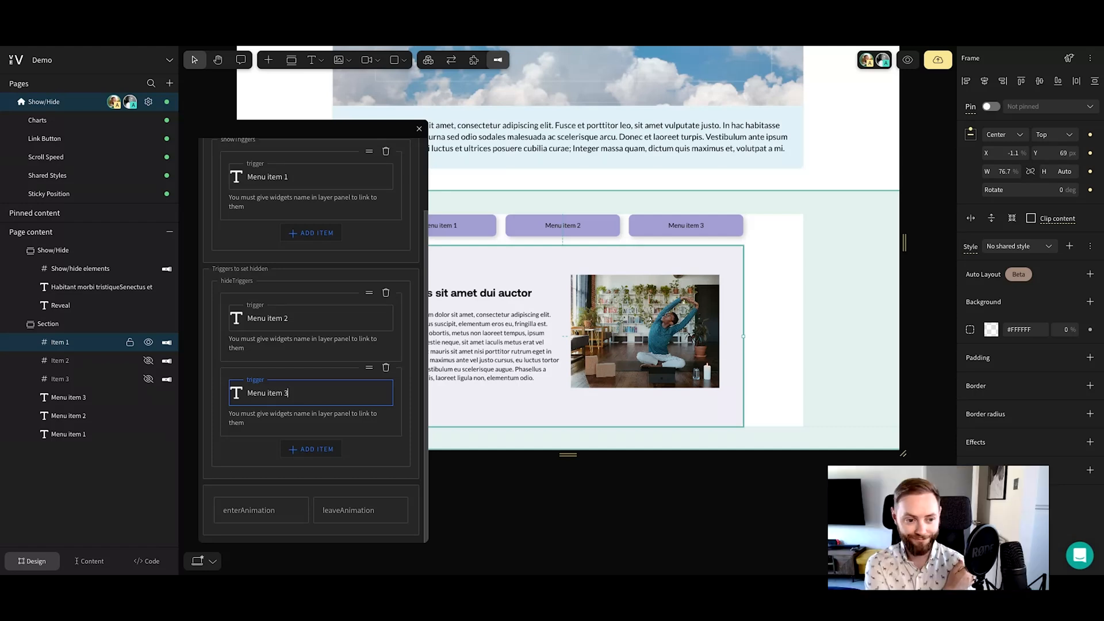
left_click(402, 467)
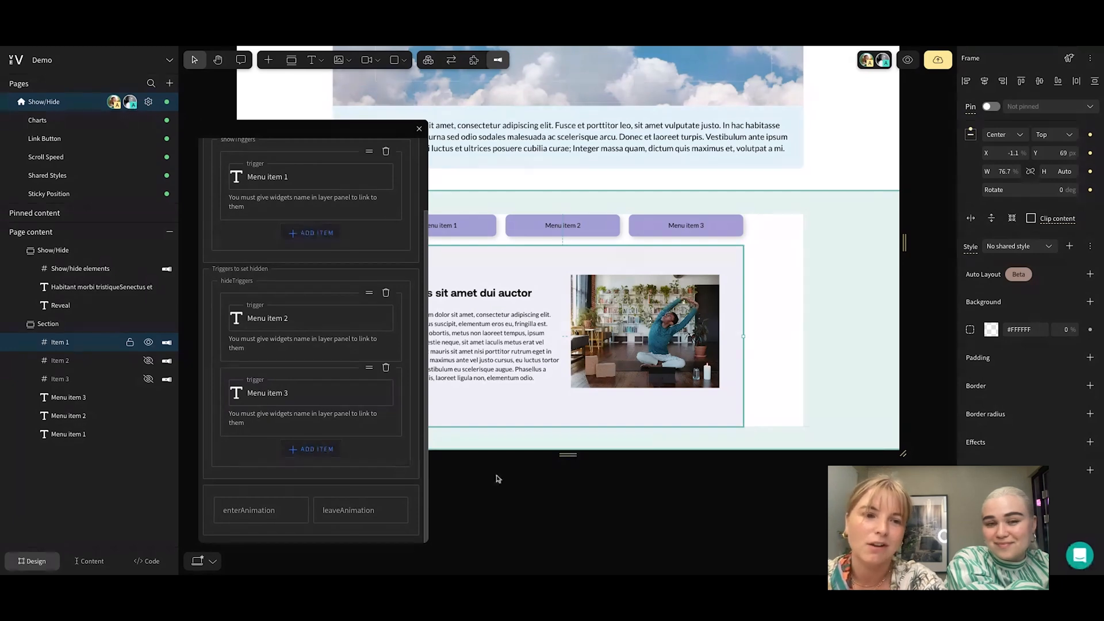
Close the addon settings and make the Item 2 and Item 3 frames visible again in the lower section
left_click(873, 363)
left_click(149, 361)
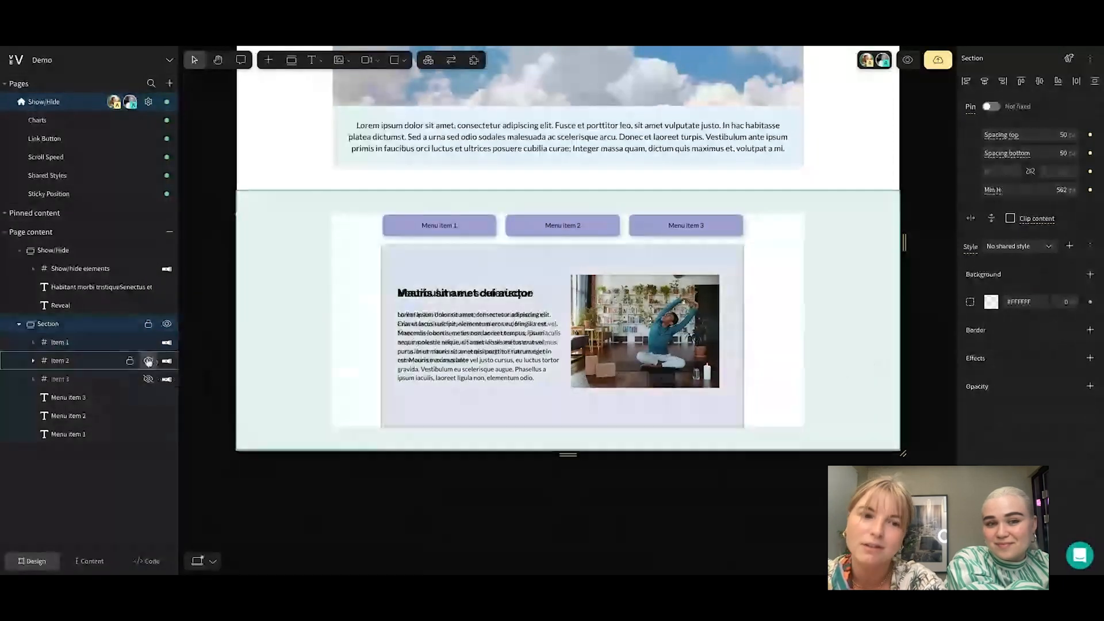
left_click(148, 380)
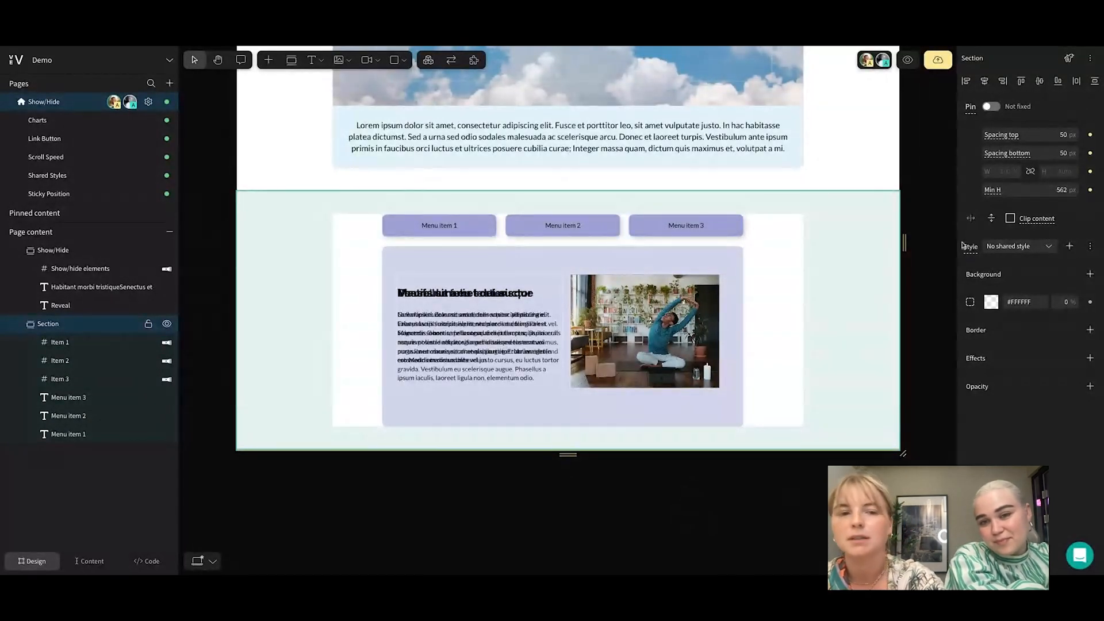
Preview the page to test the Menu item 2, Menu item 3 and Menu item 1 buttons, and return to the editor
left_click(908, 60)
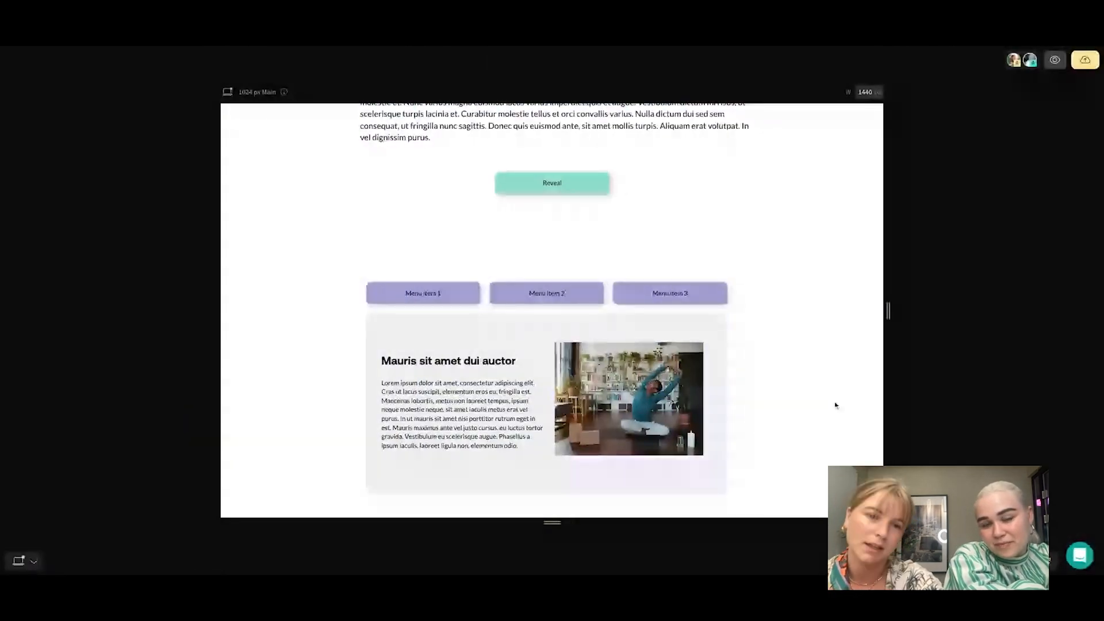
left_click(569, 294)
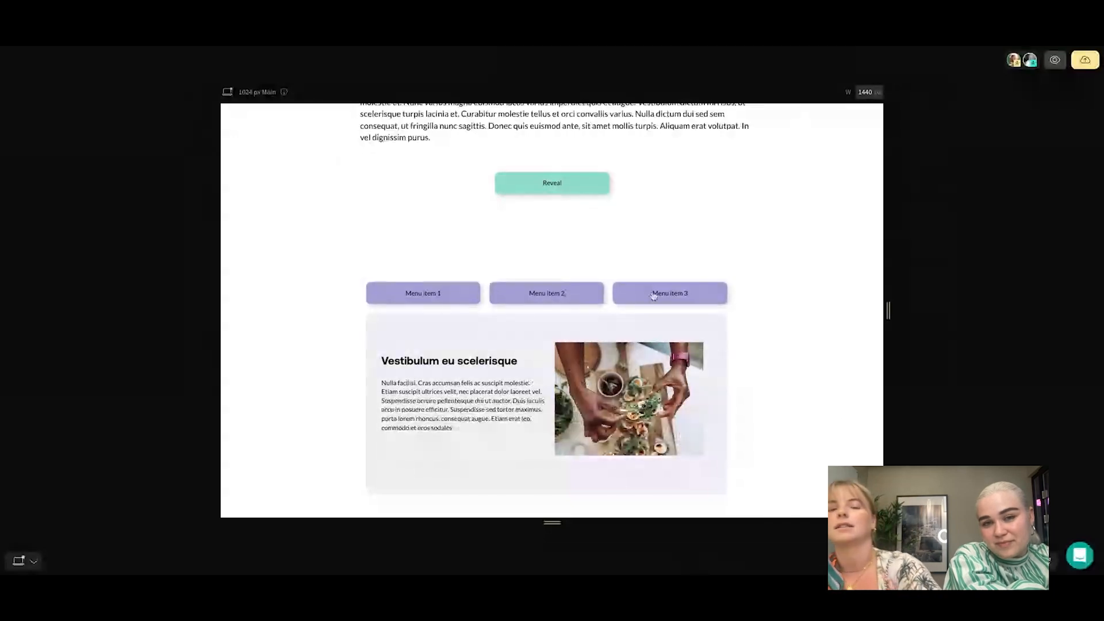
left_click(653, 295)
left_click(553, 294)
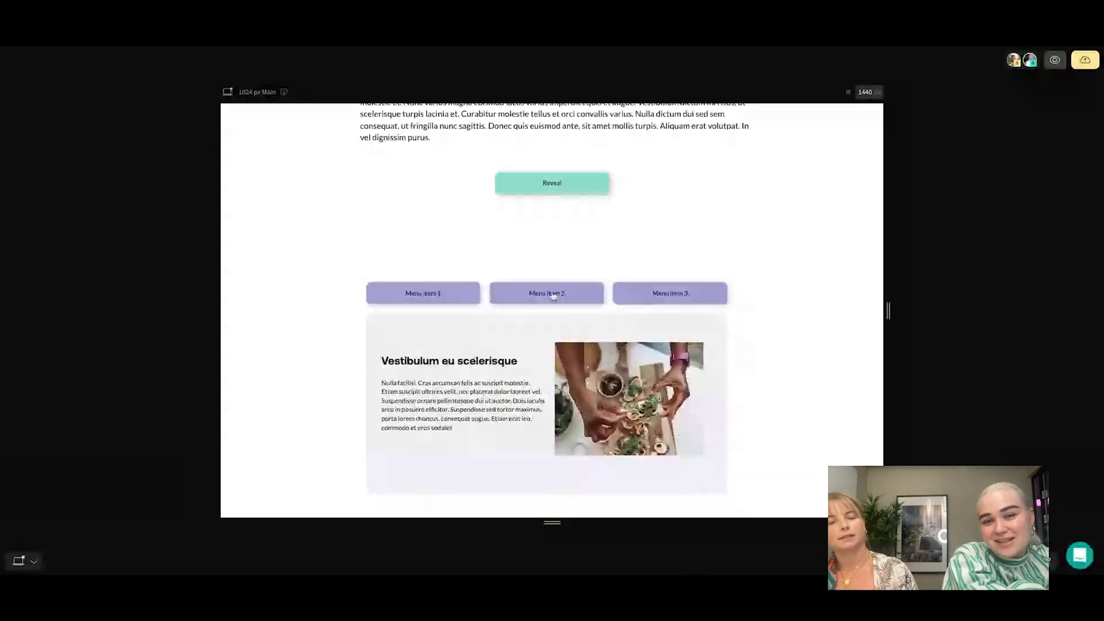
left_click(446, 295)
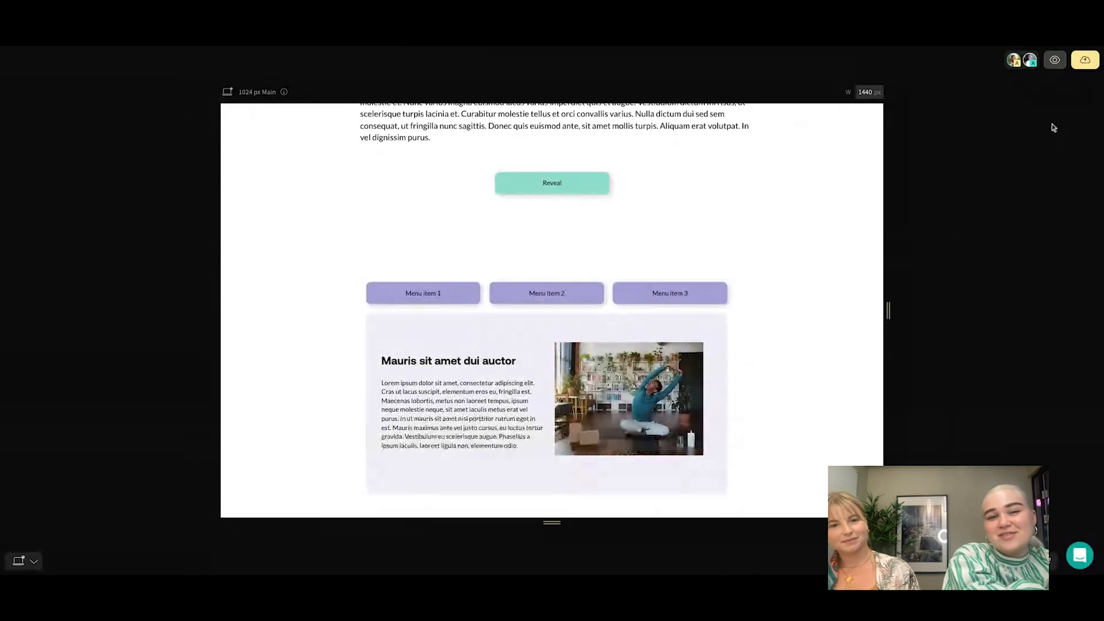
left_click(1055, 60)
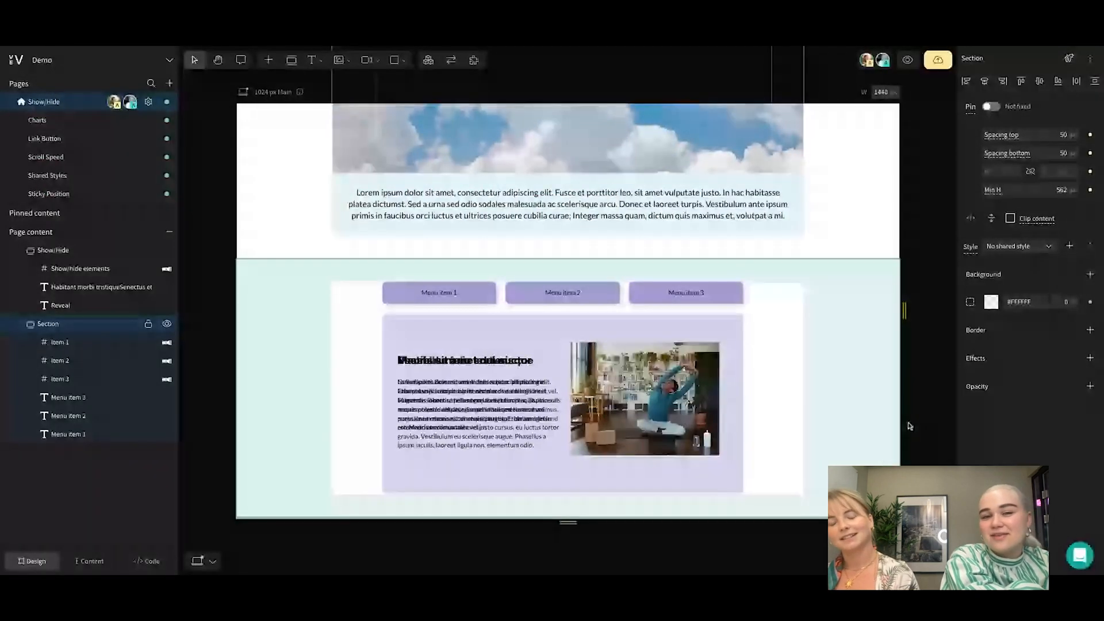
Deselect the lower section and switch to the Scroll Speed page of the project
scroll(909, 426, "down", 1)
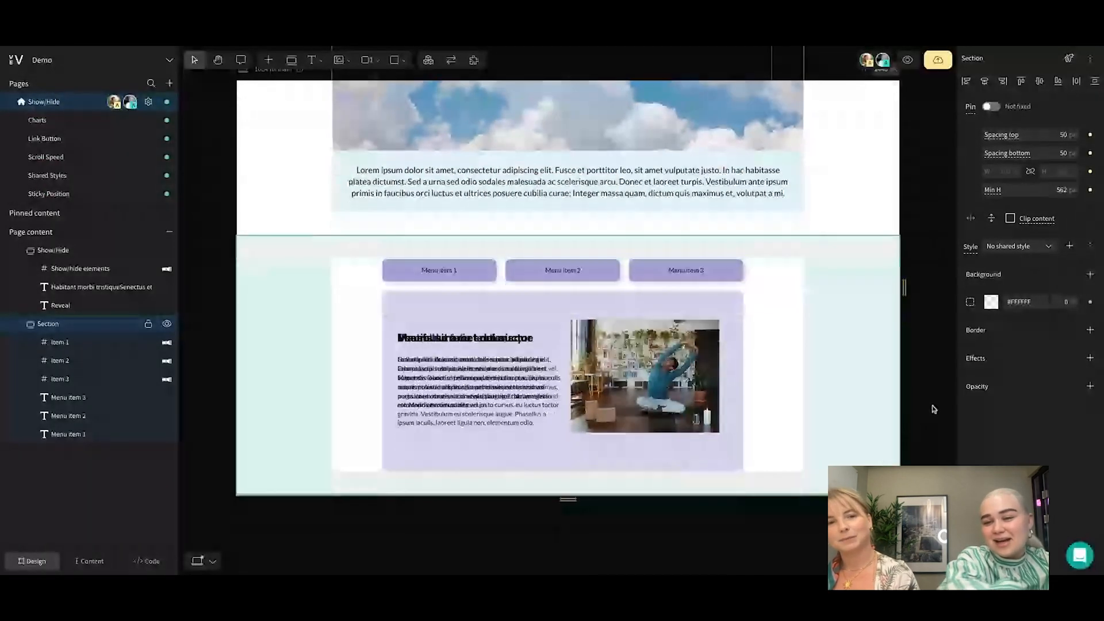
left_click(932, 422)
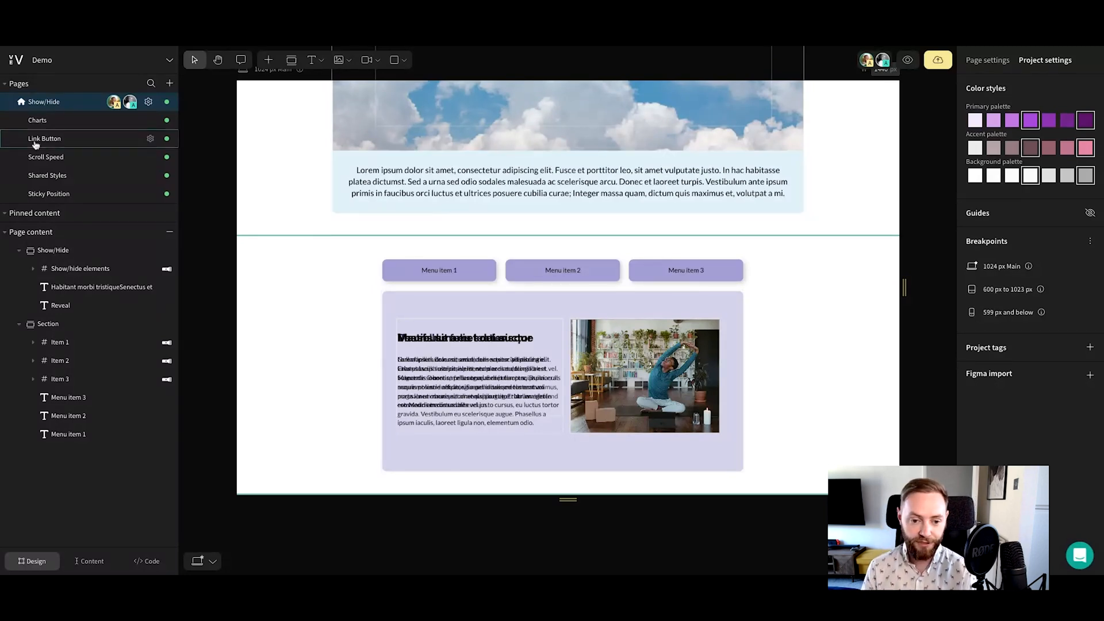
left_click(61, 157)
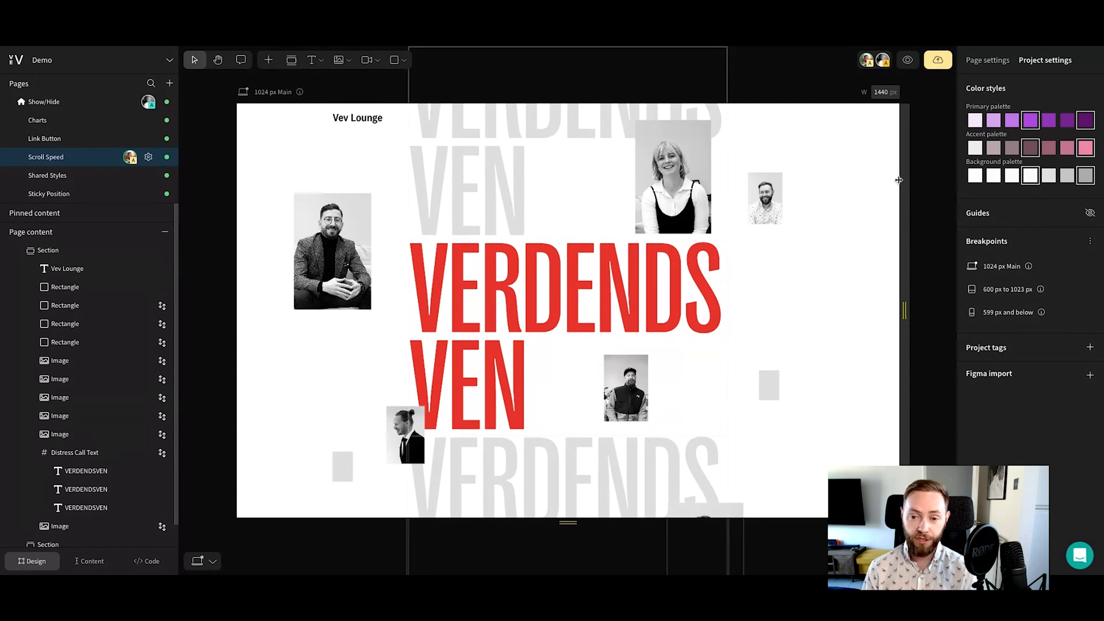
Preview the Scroll Speed page to examine how its portraits, rectangles and large text move while scrolling, and return to the editor
left_click(907, 60)
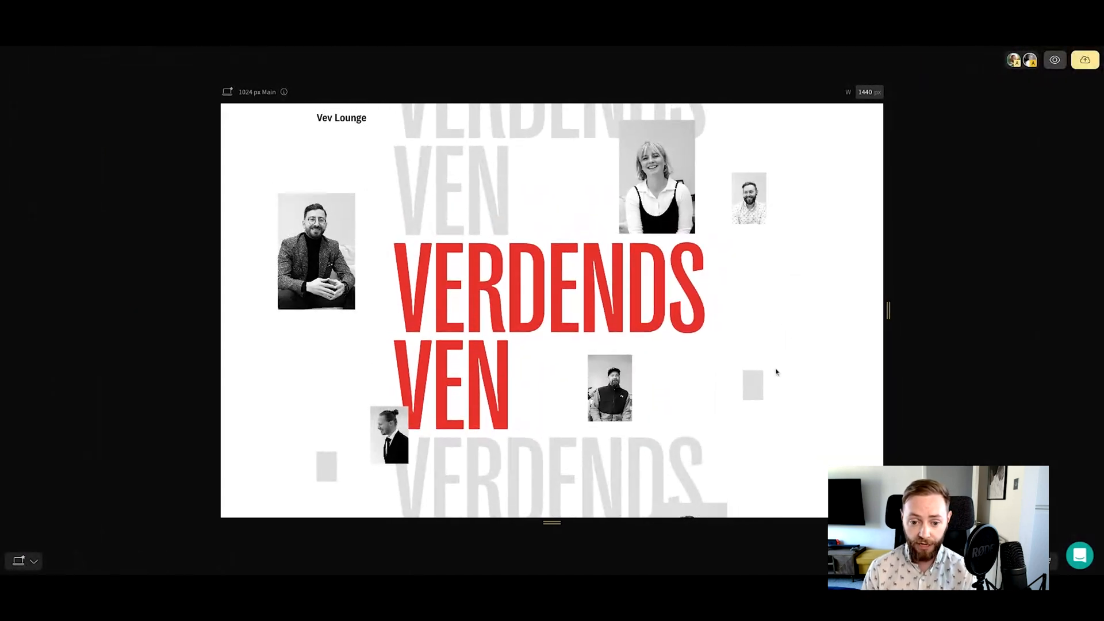
scroll(763, 406, "down", 3)
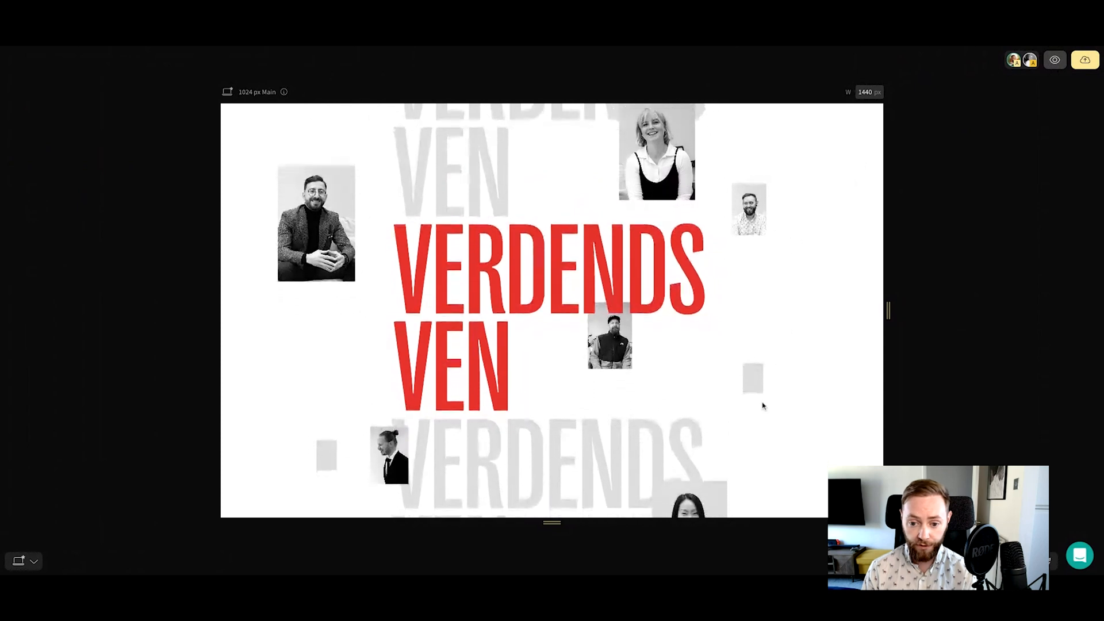
scroll(762, 402, "down", 2)
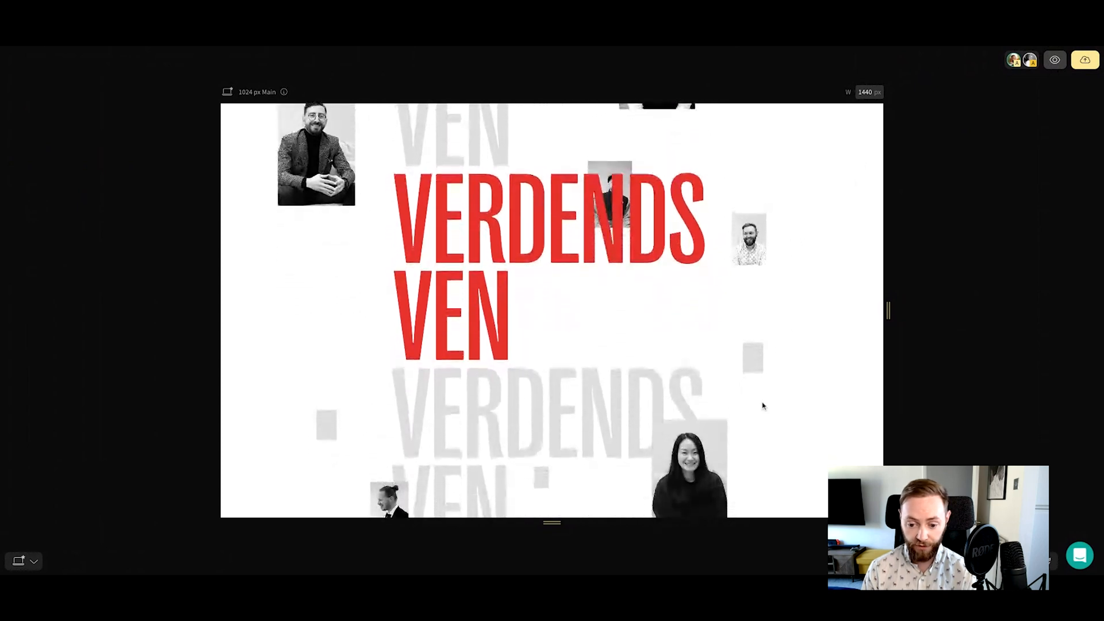
scroll(552, 311, "down", 2)
scroll(552, 311, "up", 4)
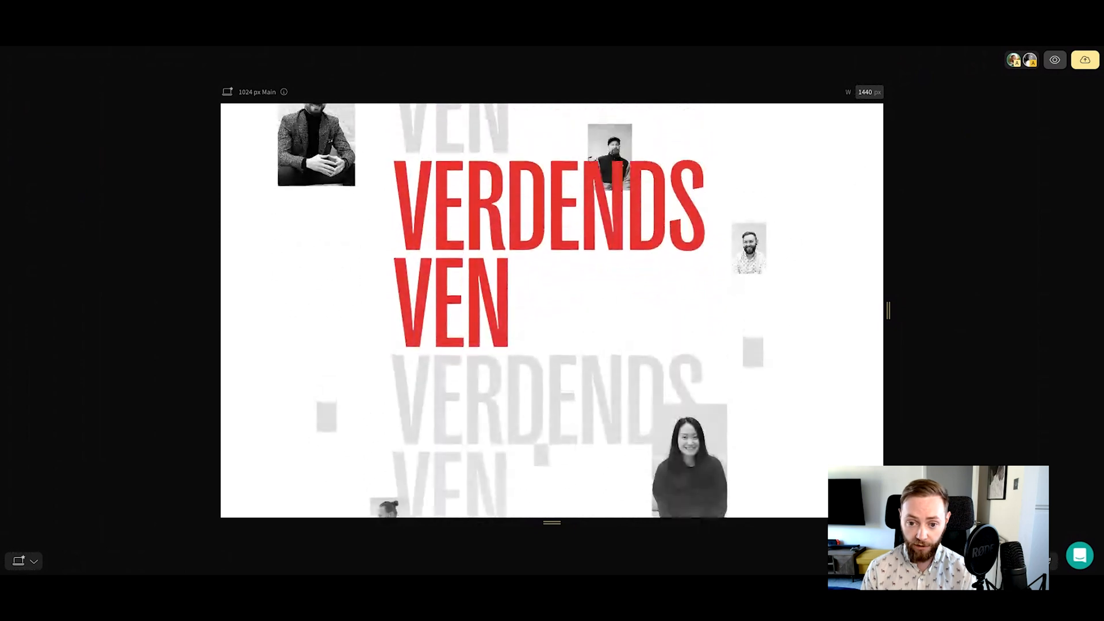
scroll(552, 310, "up", 2)
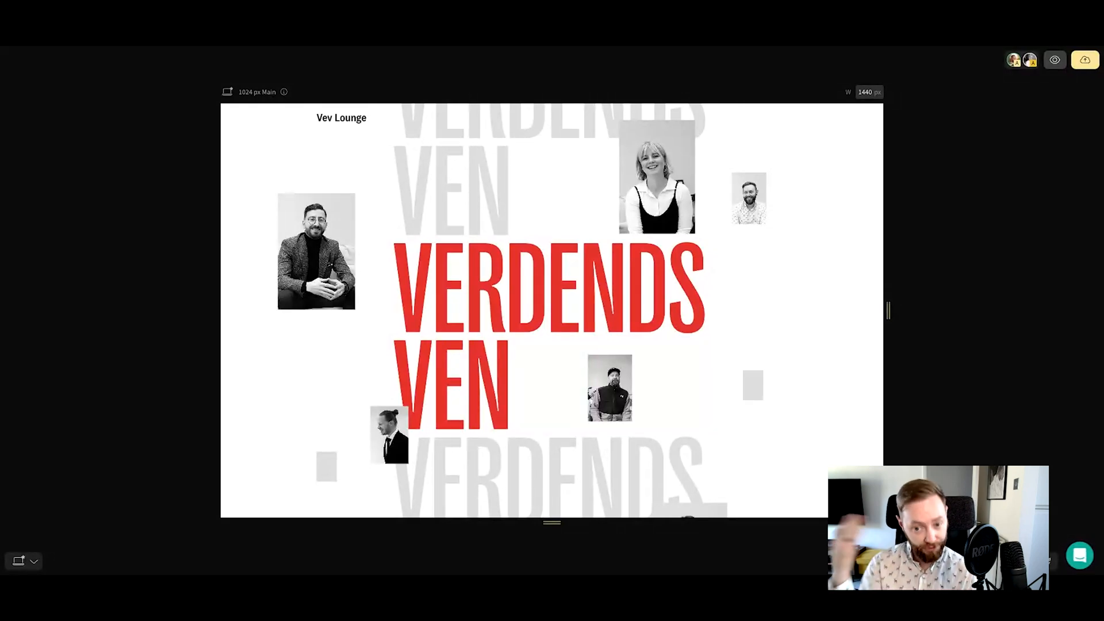
scroll(552, 311, "down", 2)
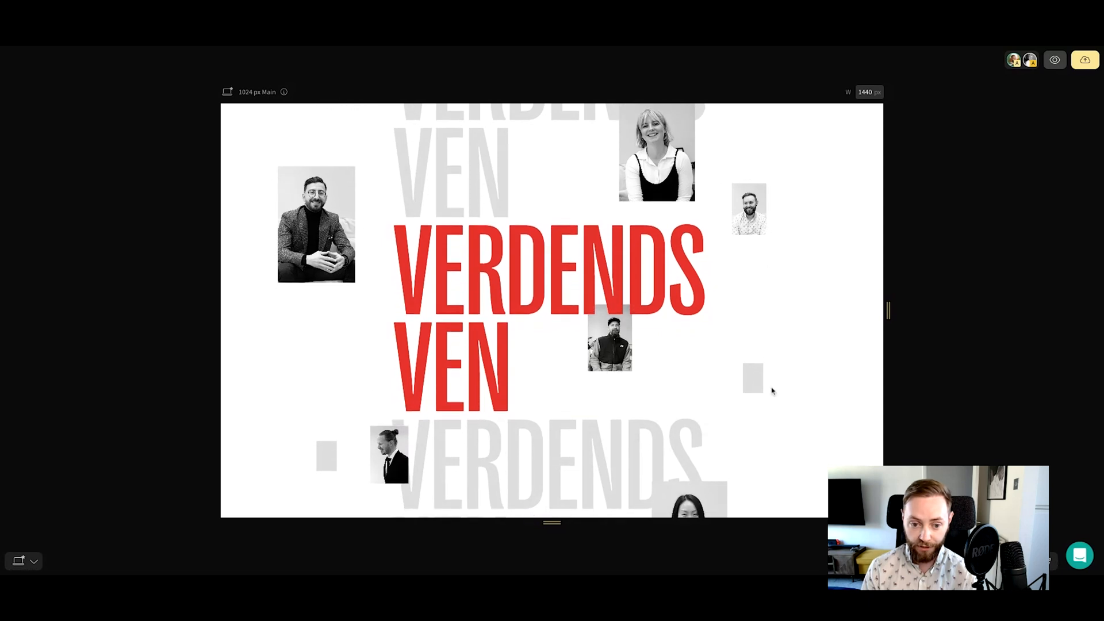
scroll(771, 308, "down", 3)
scroll(782, 326, "down", 3)
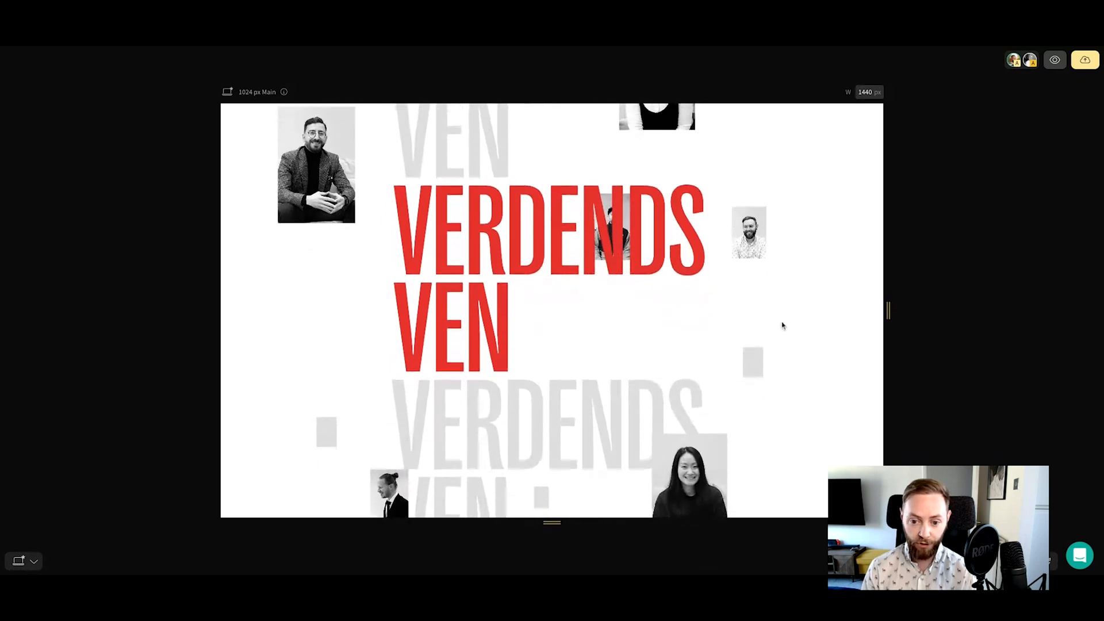
scroll(782, 326, "down", 3)
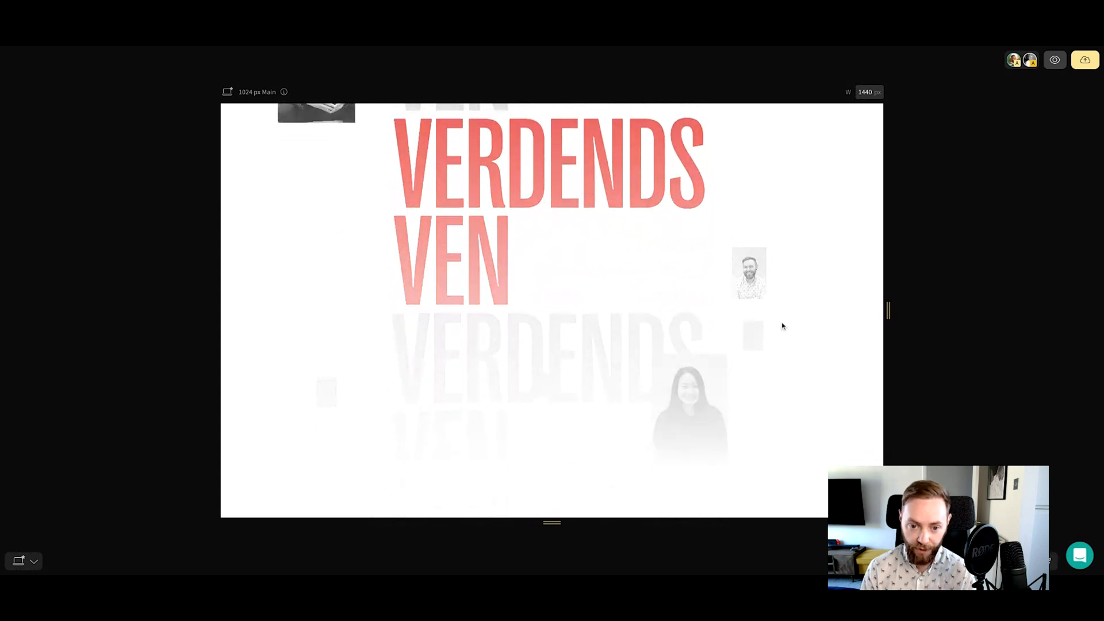
scroll(782, 326, "up", 4)
scroll(782, 326, "up", 3)
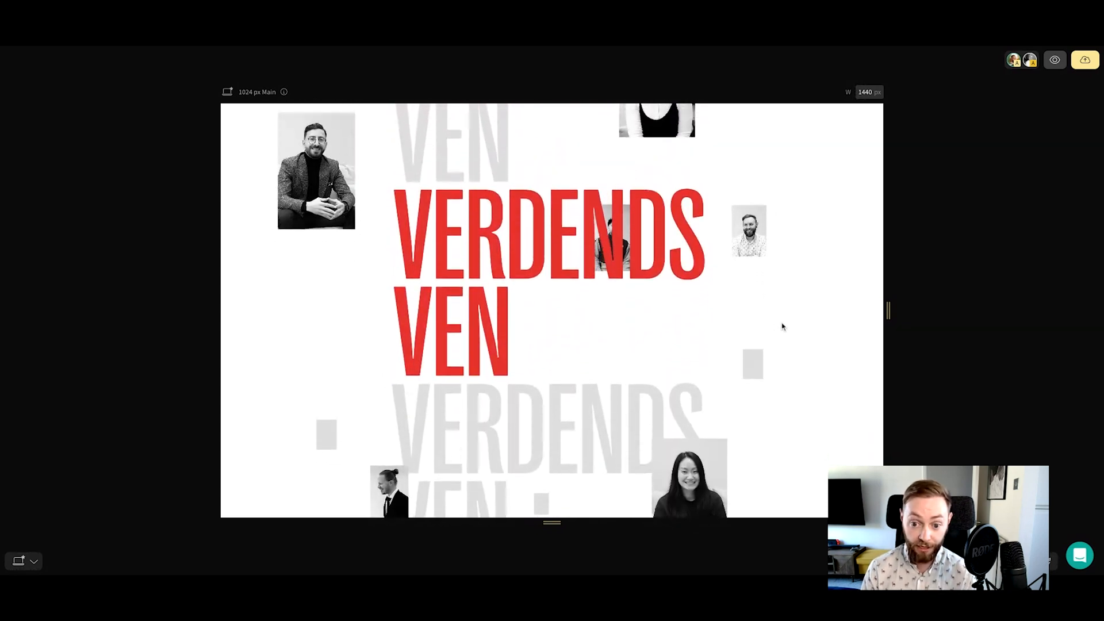
left_click(1053, 60)
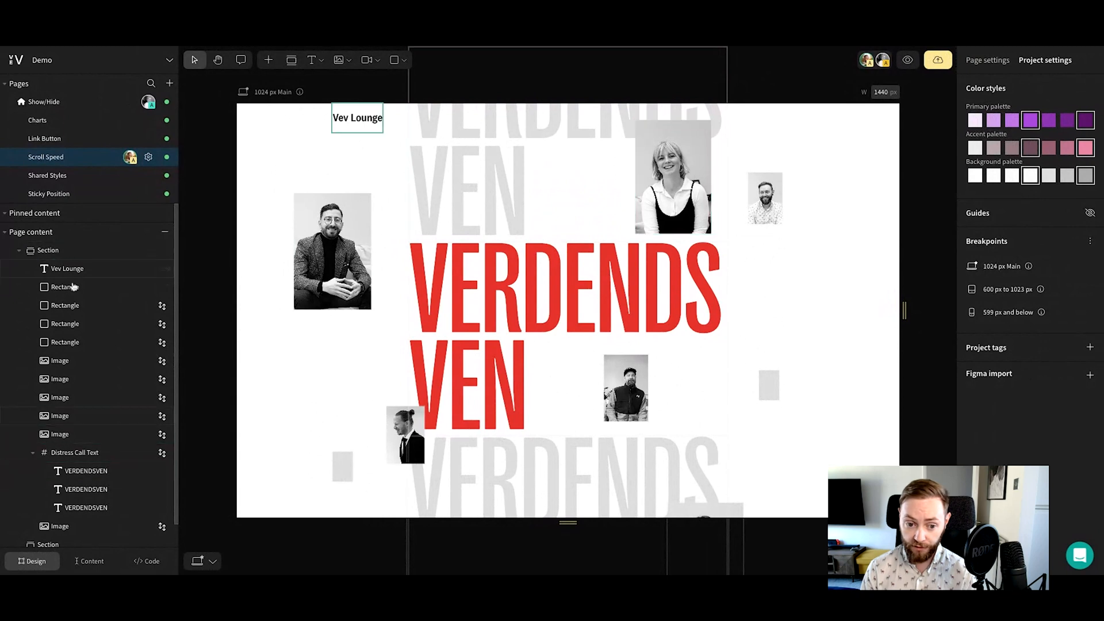
Open the scroll speed addon settings of the large portrait image above the red text and check its speed percentage
left_click(775, 211)
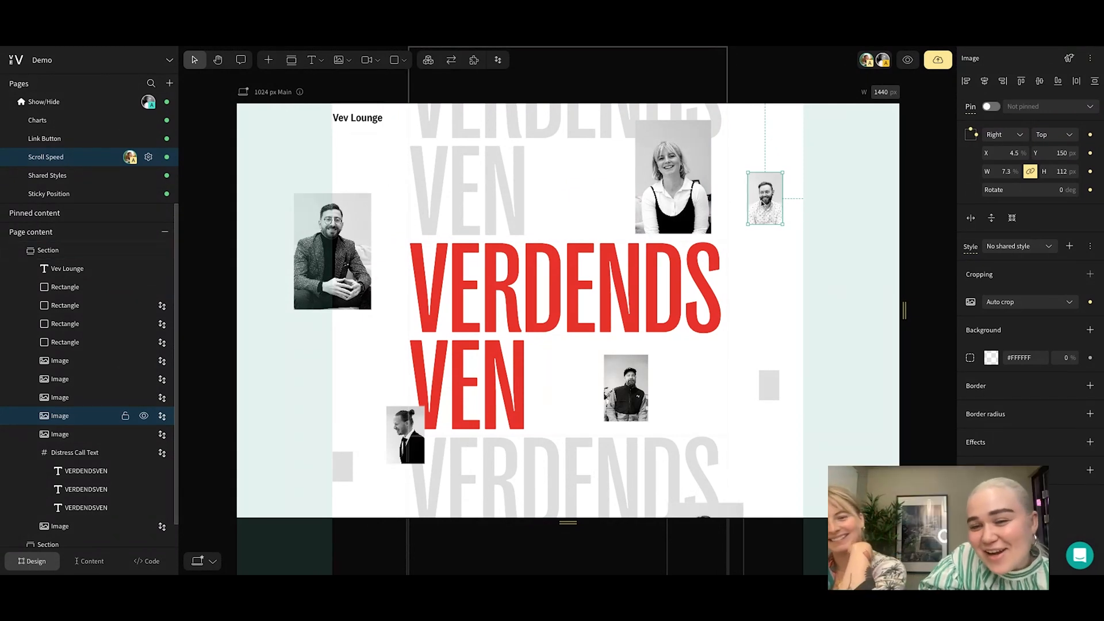
left_click(700, 165)
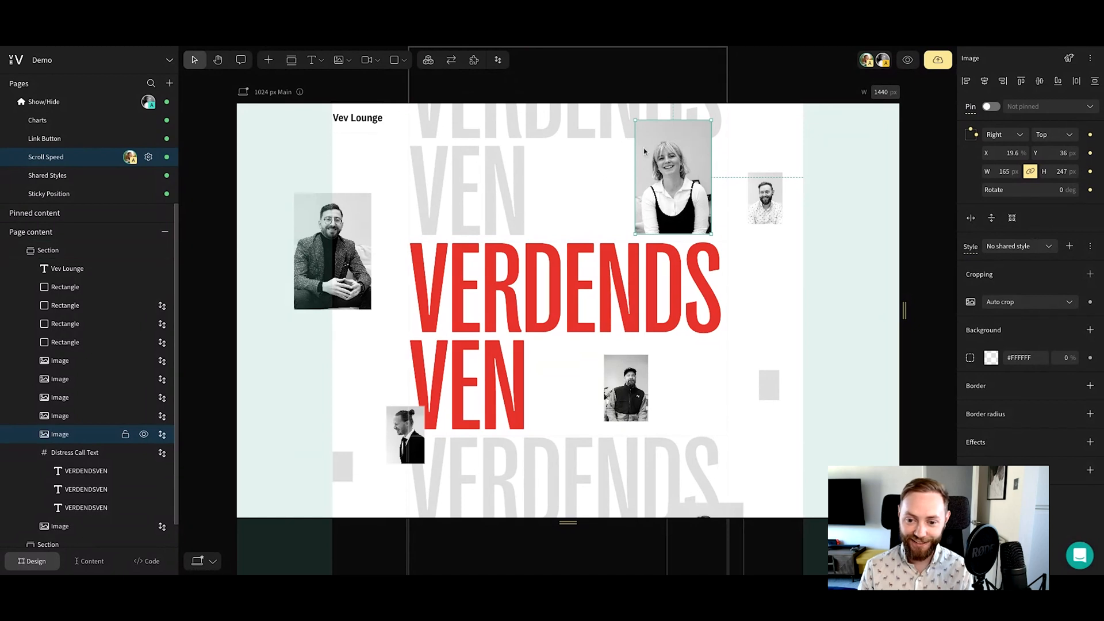
left_click(499, 62)
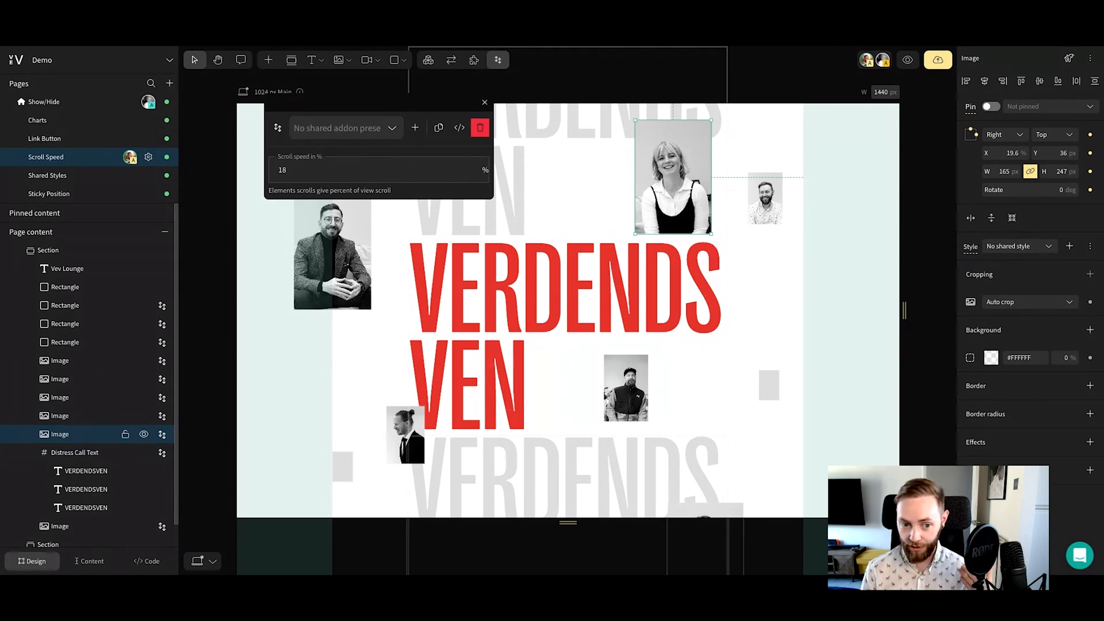
left_click(286, 169)
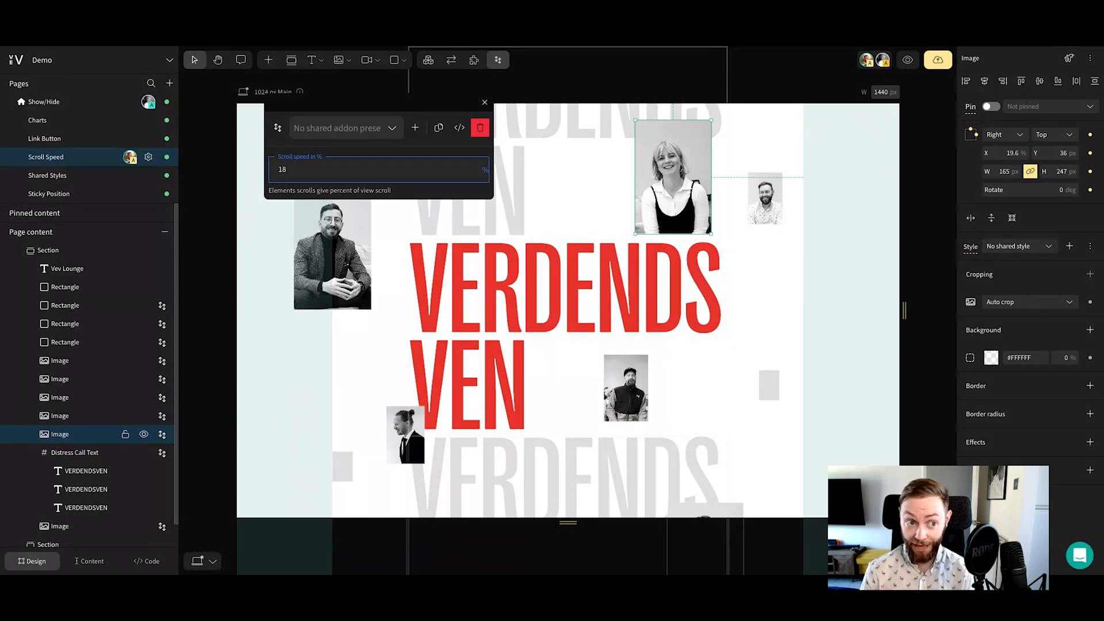
Preview the page again to compare the large portrait's scrolling with the other elements, and return to the editor
left_click(908, 60)
scroll(654, 328, "down", 3)
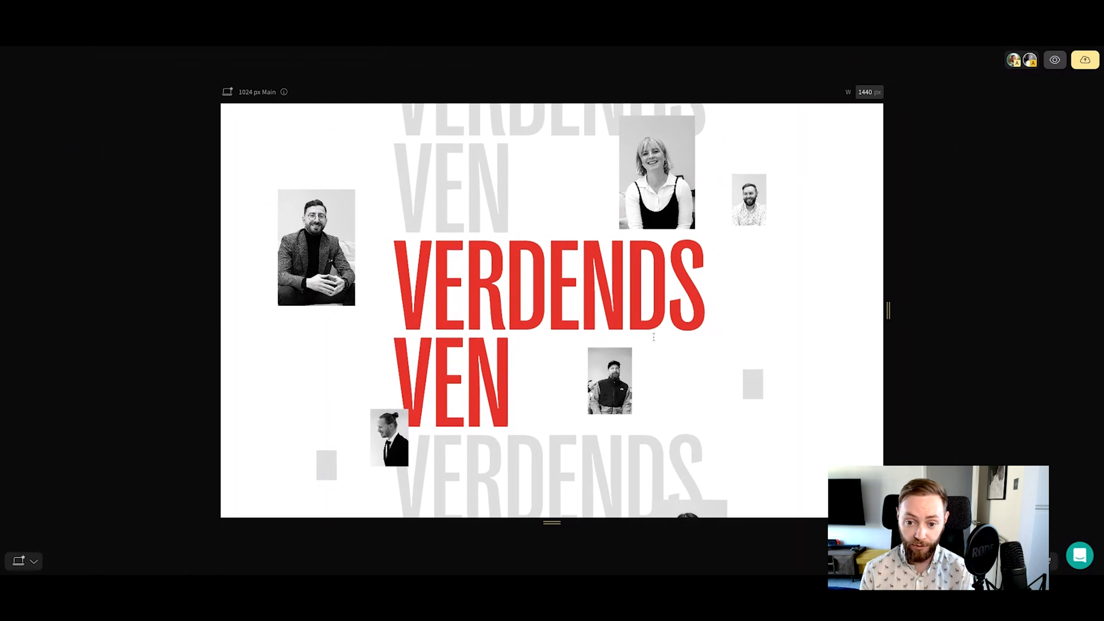
scroll(654, 341, "down", 3)
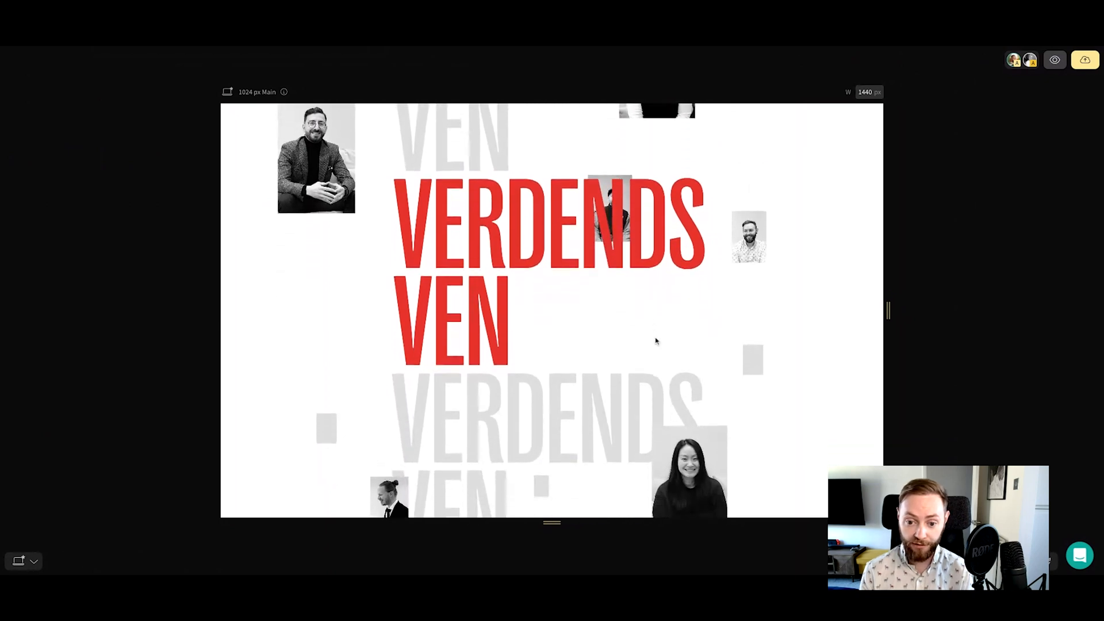
scroll(564, 373, "up", 1)
scroll(564, 375, "up", 2)
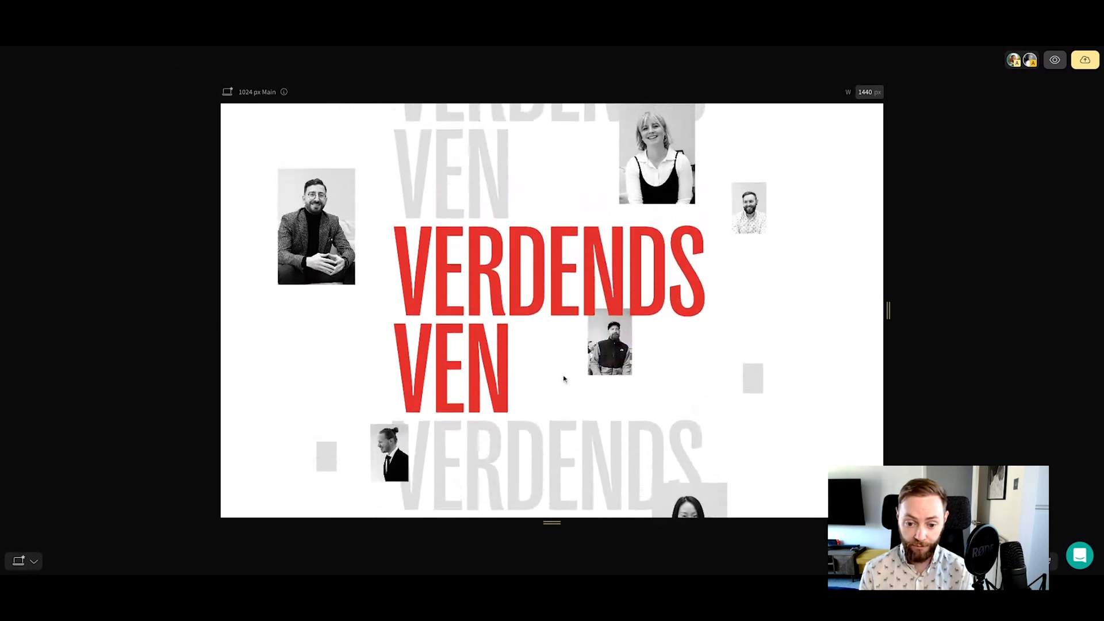
scroll(564, 380, "up", 3)
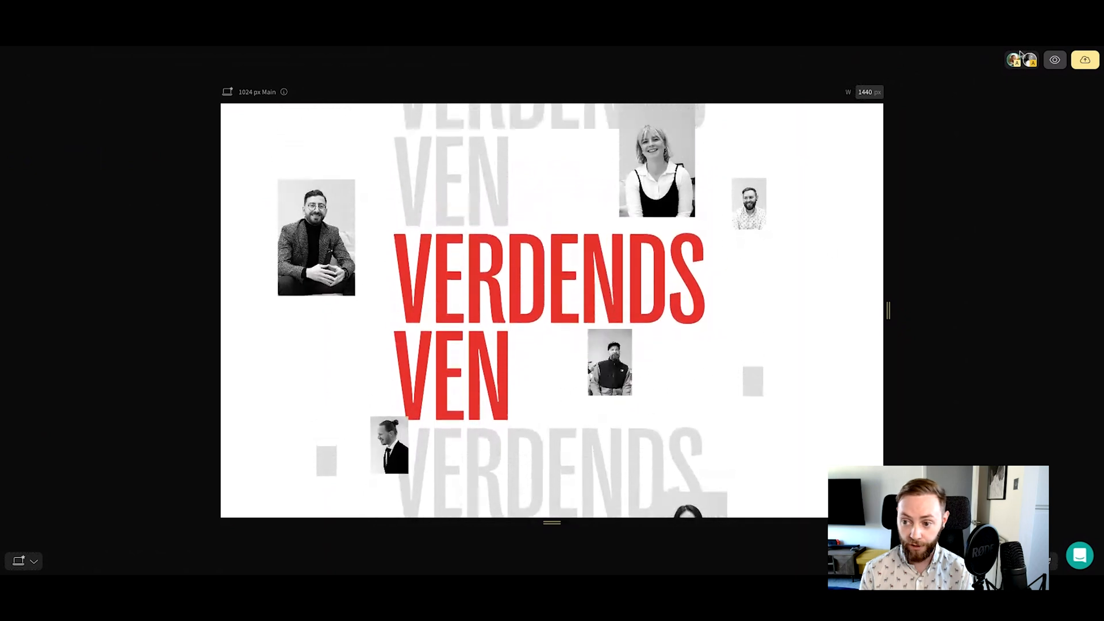
key("Escape")
Open the scroll speed addon settings of the small portrait beside the large one and check its speed percentage
left_click(764, 199)
left_click(498, 60)
left_click(295, 176)
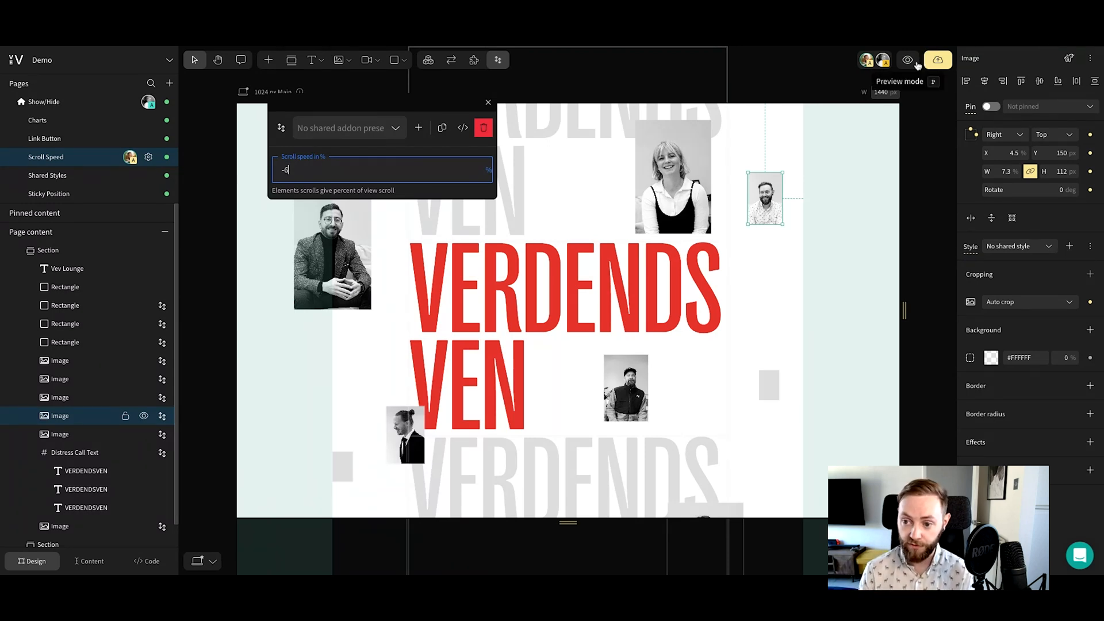
Select the large portrait beside the red text, view the Scroll Speed entry in the addon library, and close the library
left_click(891, 155)
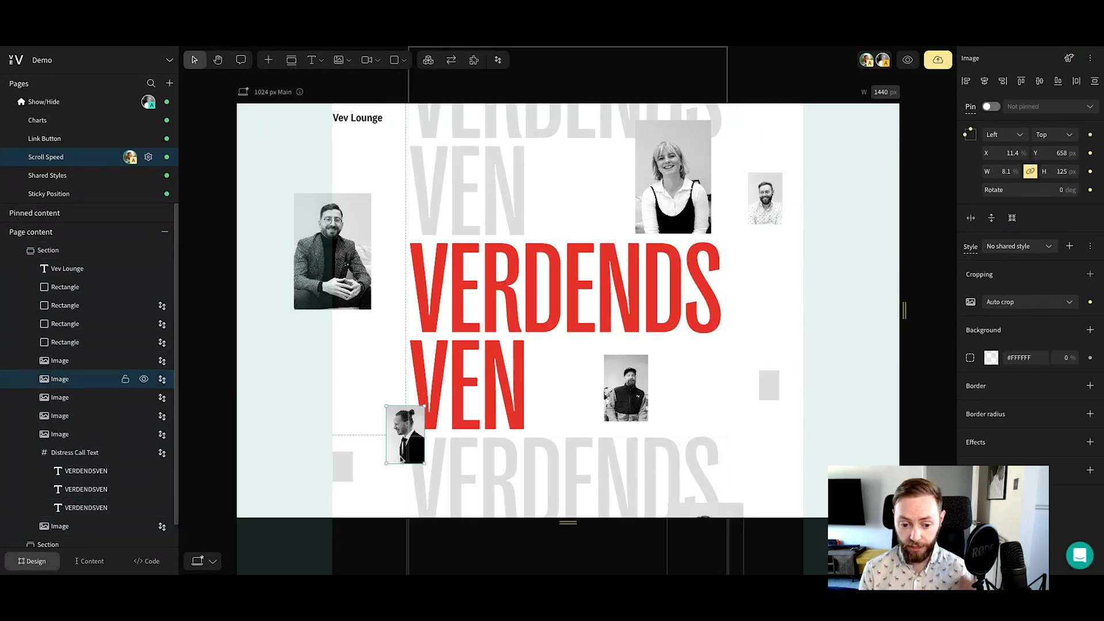
left_click(339, 294)
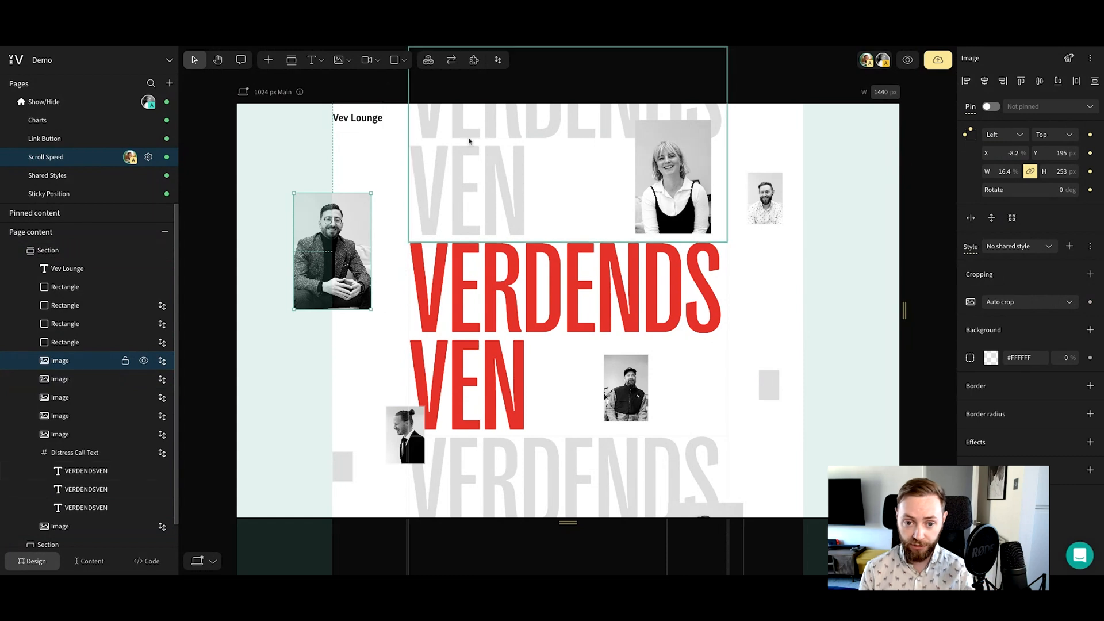
left_click(474, 60)
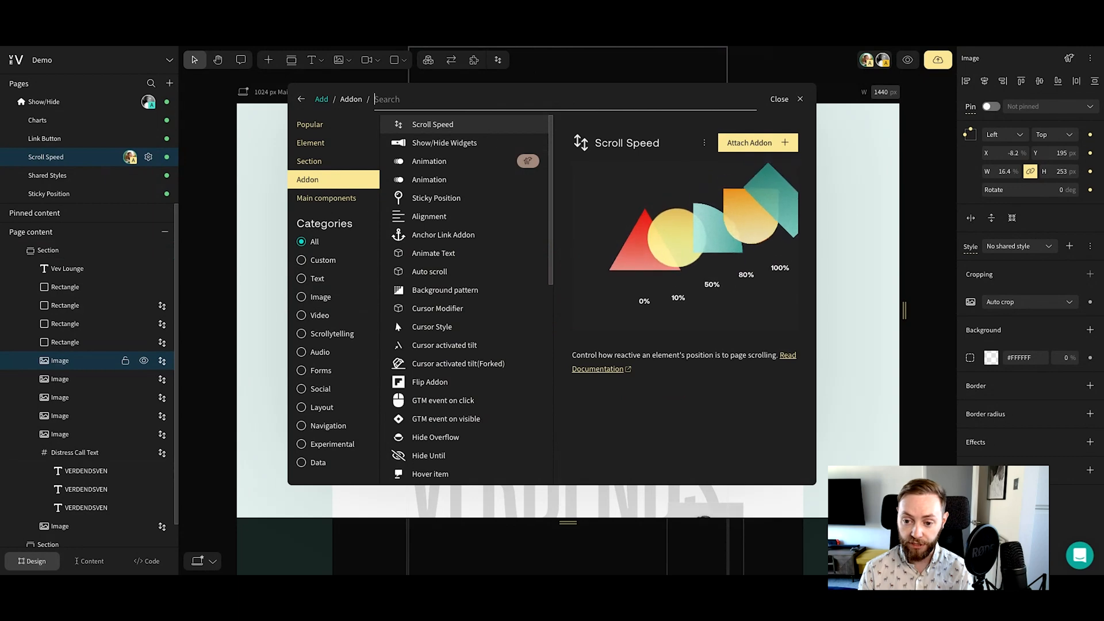
left_click(886, 162)
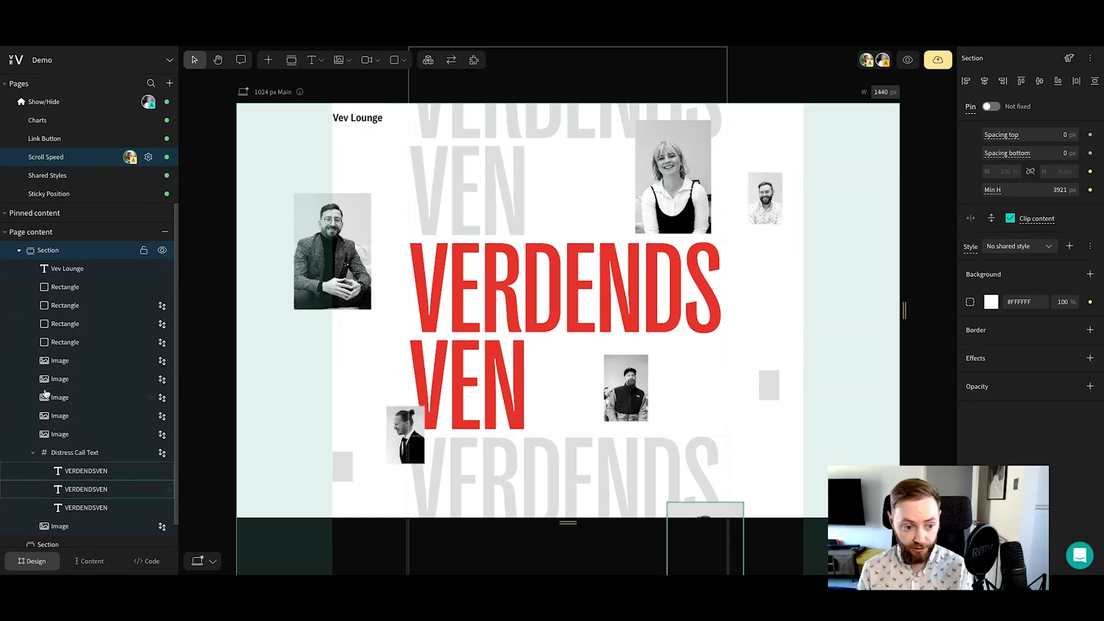
Collapse the Distress Call Text frame in the layer tree and select the Image layer directly beneath it
left_click(521, 280)
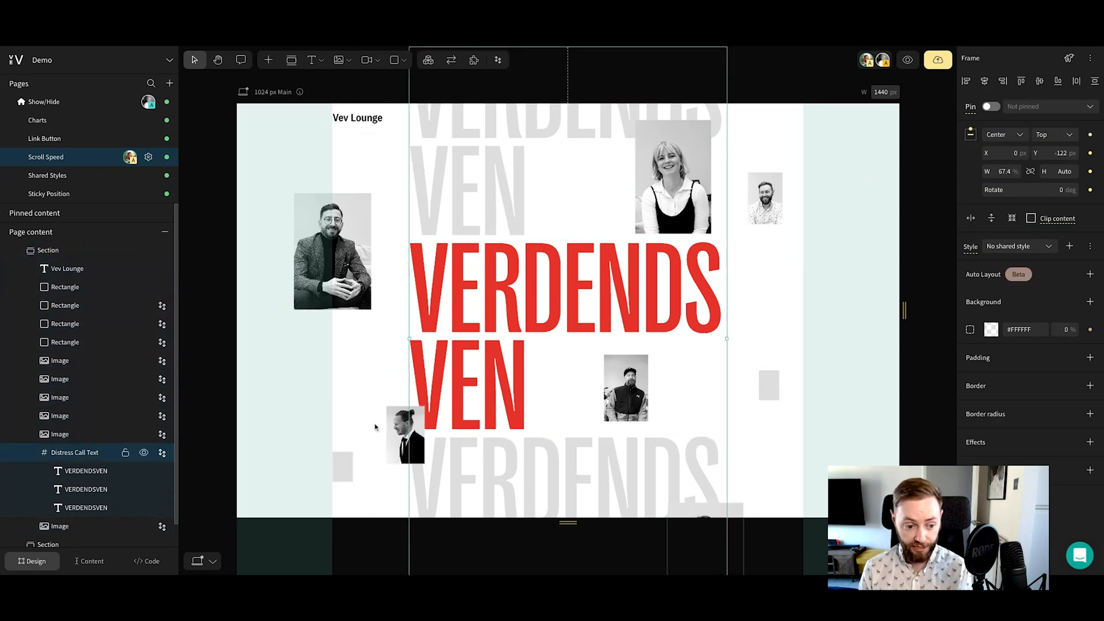
left_click(33, 454)
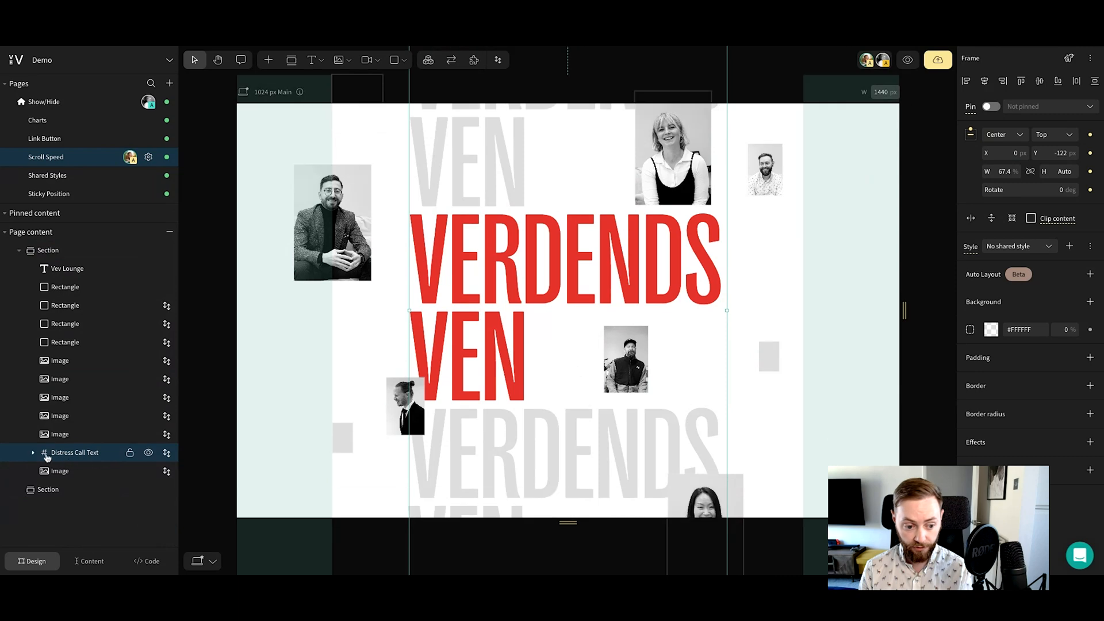
mouse_move(507, 299)
left_mouse_down()
mouse_move(550, 305)
mouse_move(589, 253)
mouse_move(604, 281)
mouse_move(516, 298)
left_mouse_up()
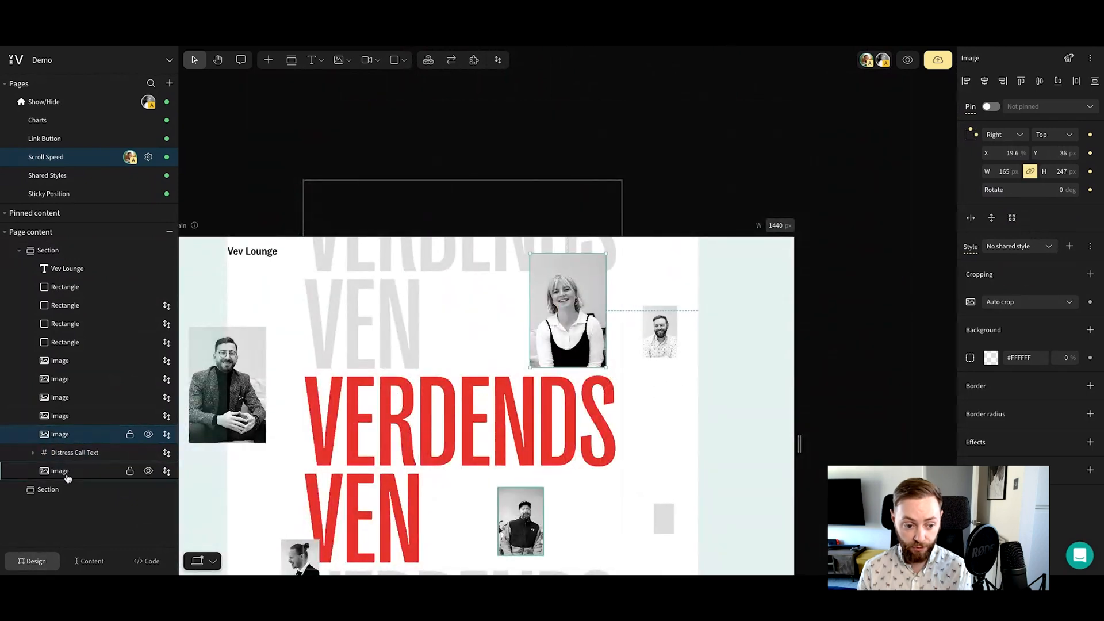
left_click(57, 471)
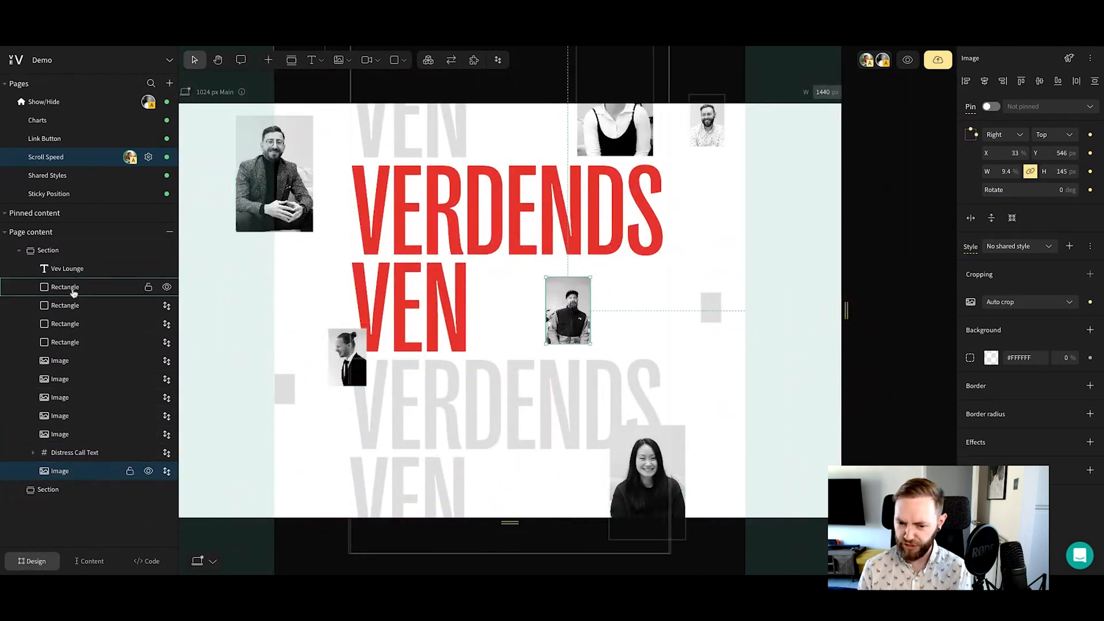
Preview the page to examine how the small portrait layered beneath the red text scrolls, and return to the editor
scroll(796, 311, "up", 2)
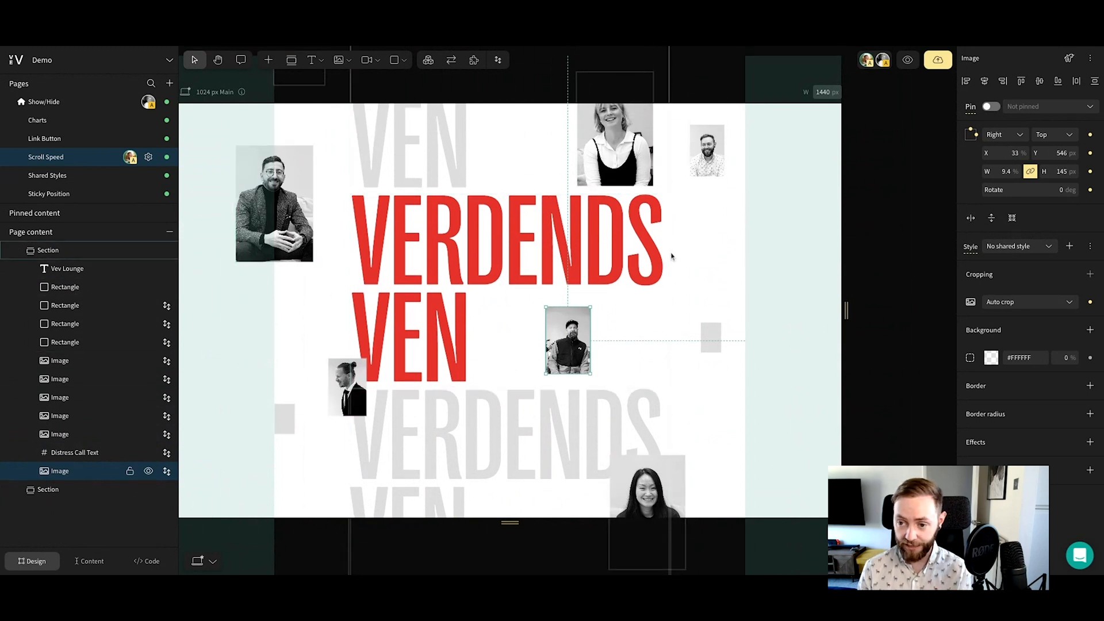
left_click(906, 60)
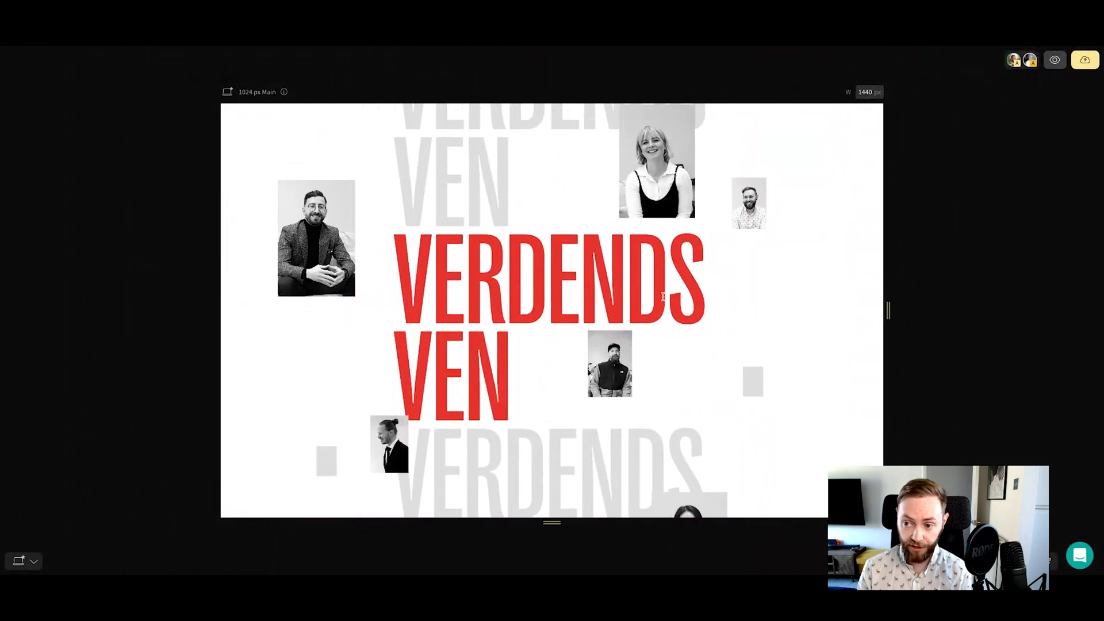
left_click(1054, 60)
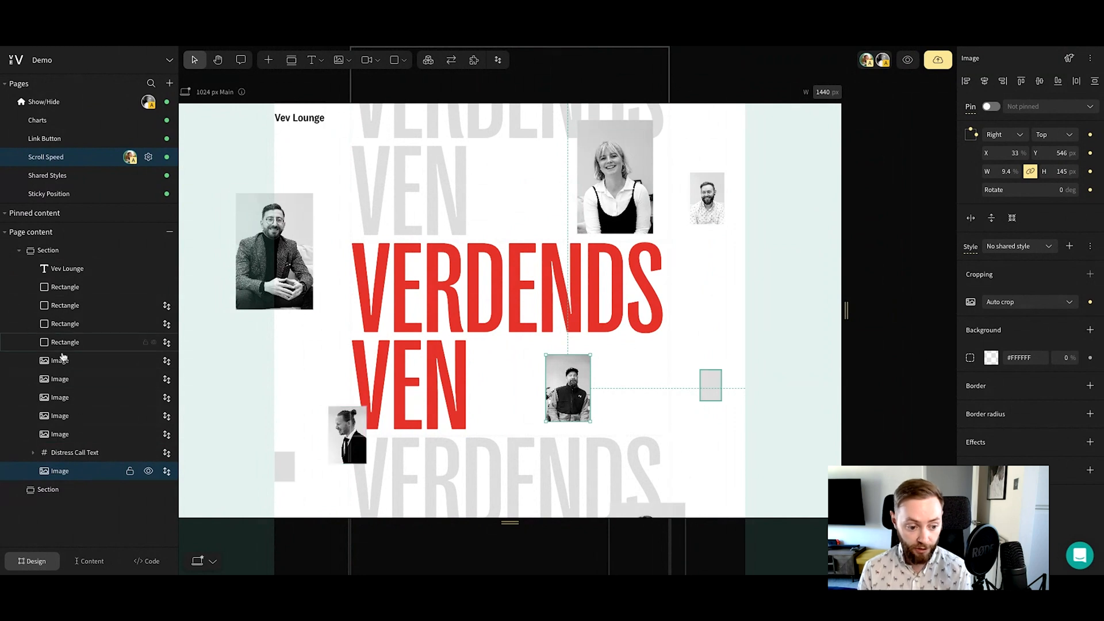
Select the large portrait above the red text, preview how it scrolls relative to the text, and return to the editor
left_click(607, 169)
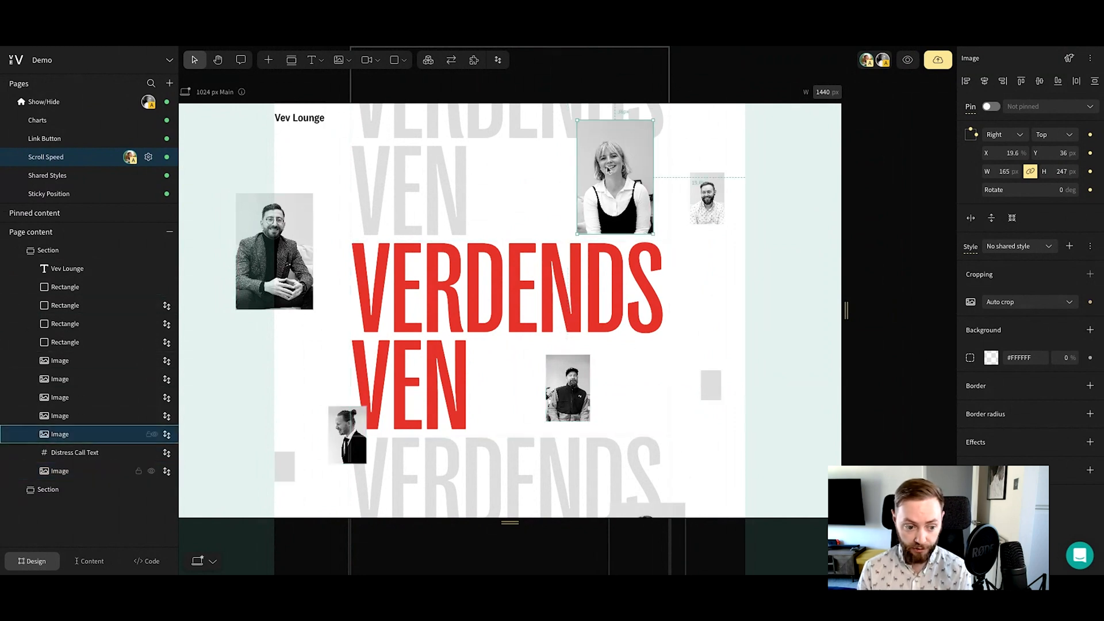
left_click(908, 60)
scroll(613, 402, "down", 3)
scroll(613, 403, "up", 3)
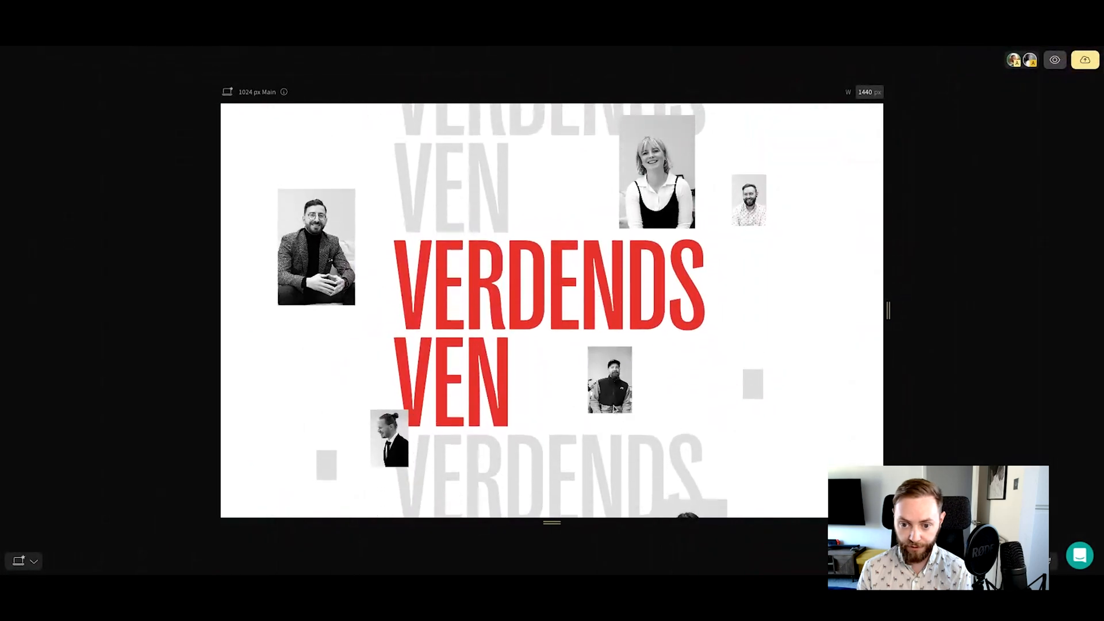
left_click(1055, 60)
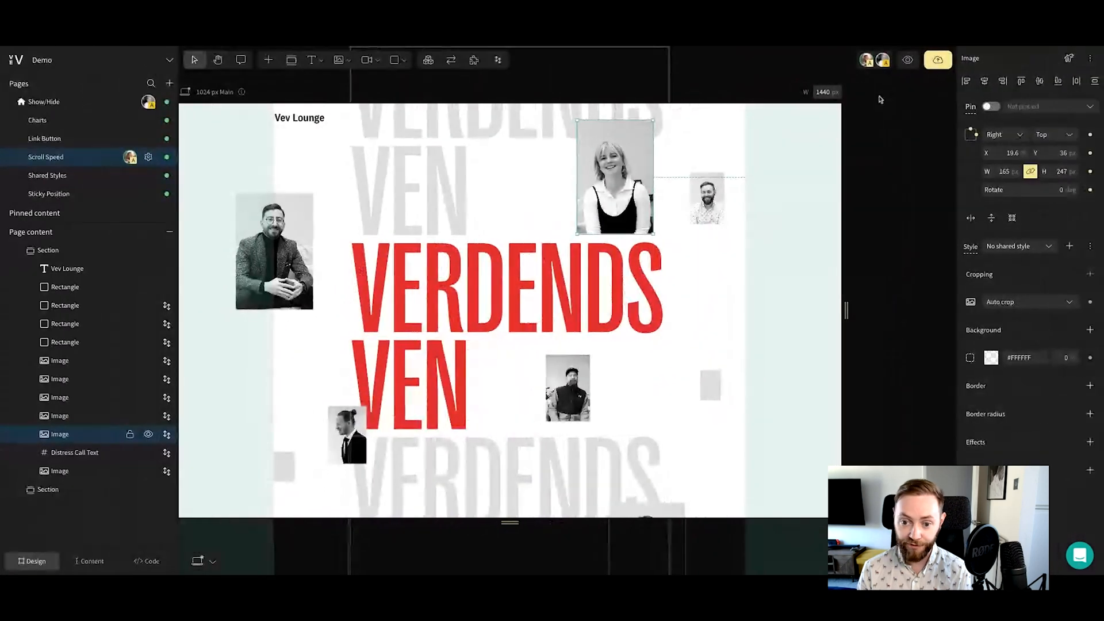
Set the scroll speed of the large portrait above the red text to -10%
left_click(342, 166)
key("BackSpace")
type("-")
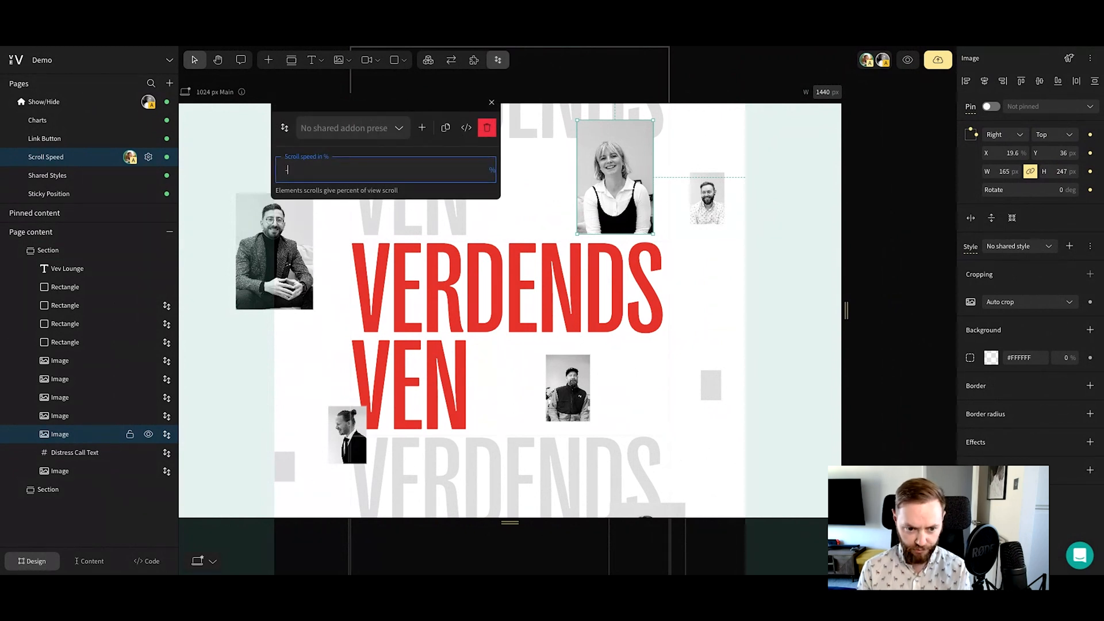
type("10")
Preview the page to examine how the large portrait moves against the red text at its new speed, and return to the editor
left_click(907, 60)
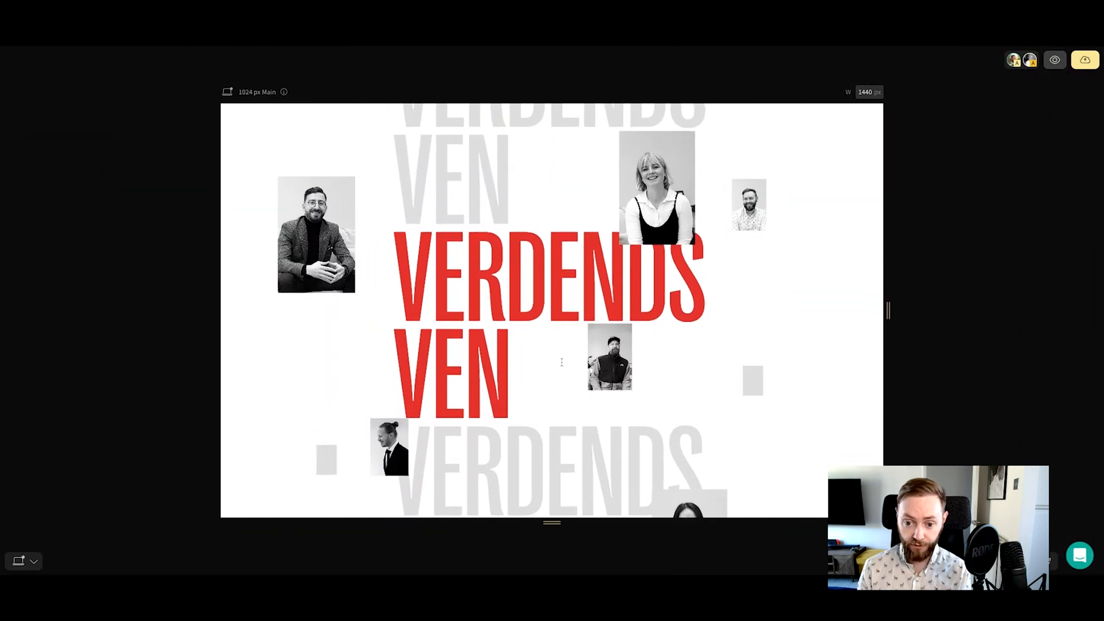
scroll(562, 362, "down", 2)
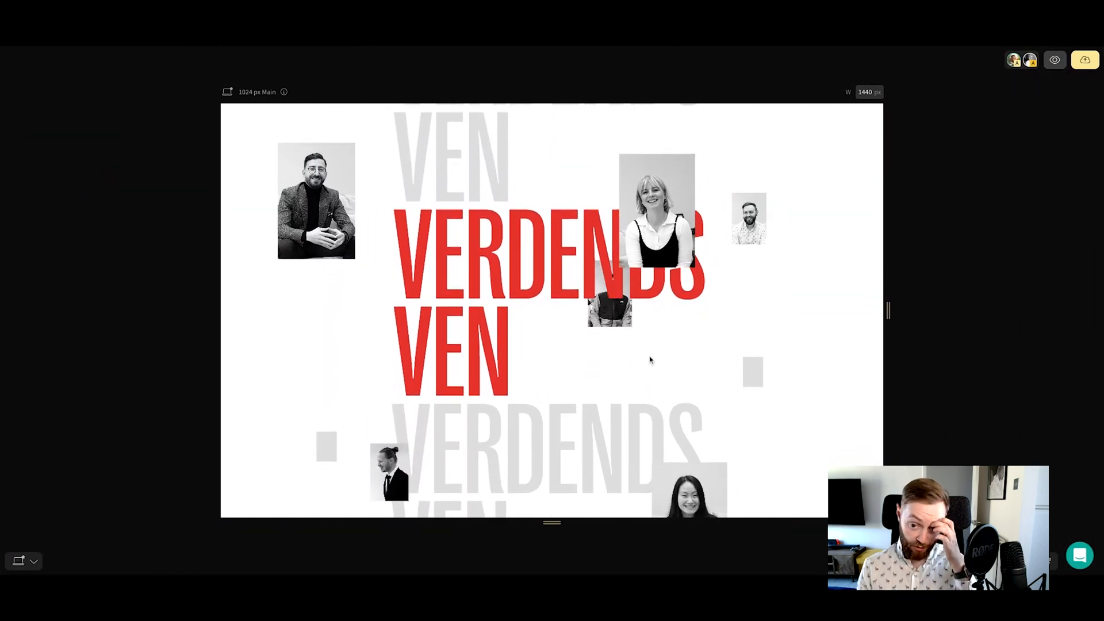
scroll(650, 359, "up", 2)
left_click(1055, 60)
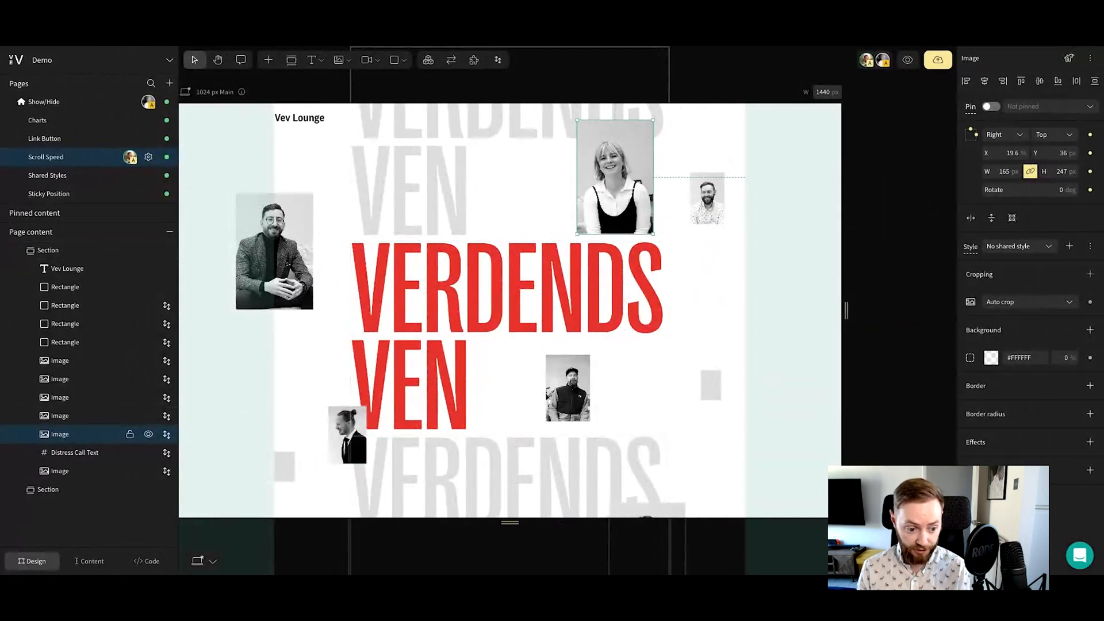
Move the large portrait's layer below the Distress Call Text frame and preview how it scrolls relative to the red text
left_click_drag(69, 439, 75, 502)
scroll(525, 345, "up", 1)
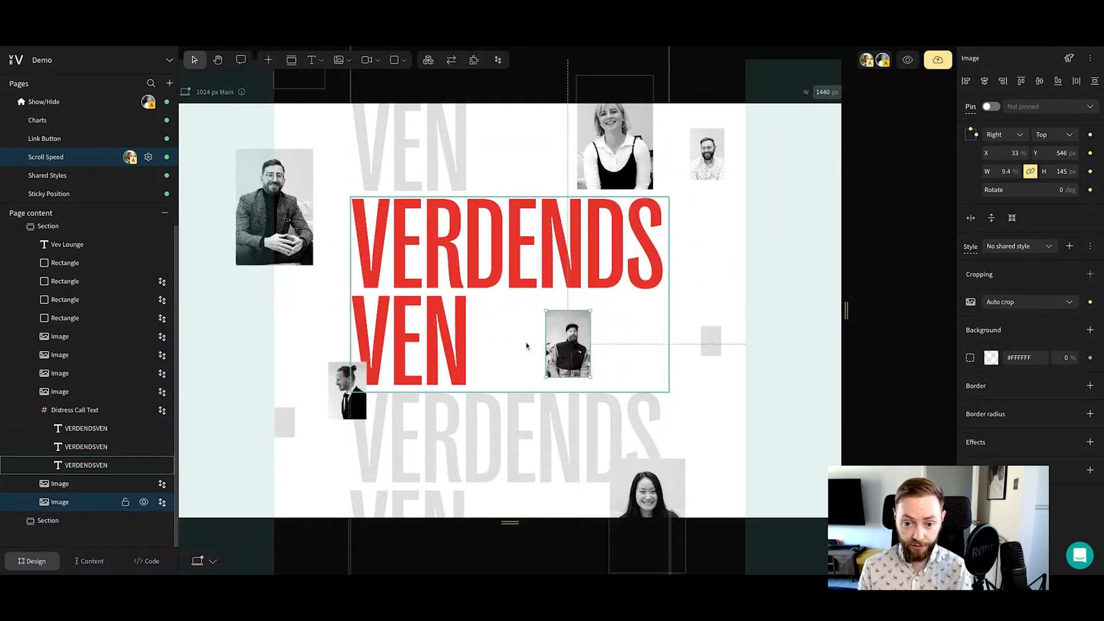
left_click(908, 61)
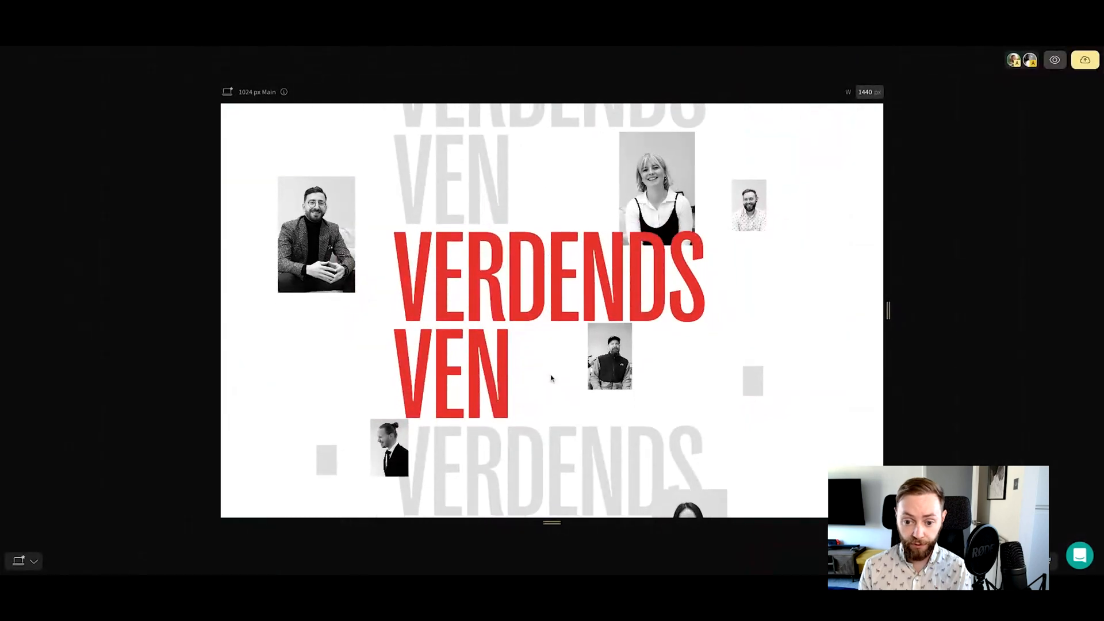
scroll(547, 376, "down", 1)
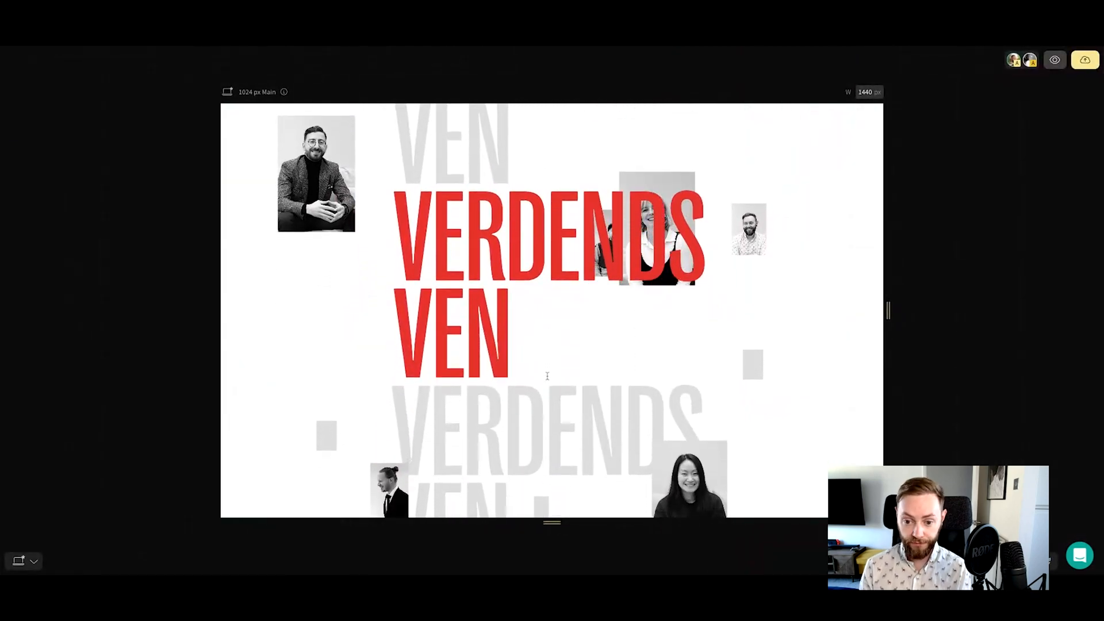
scroll(548, 376, "up", 2)
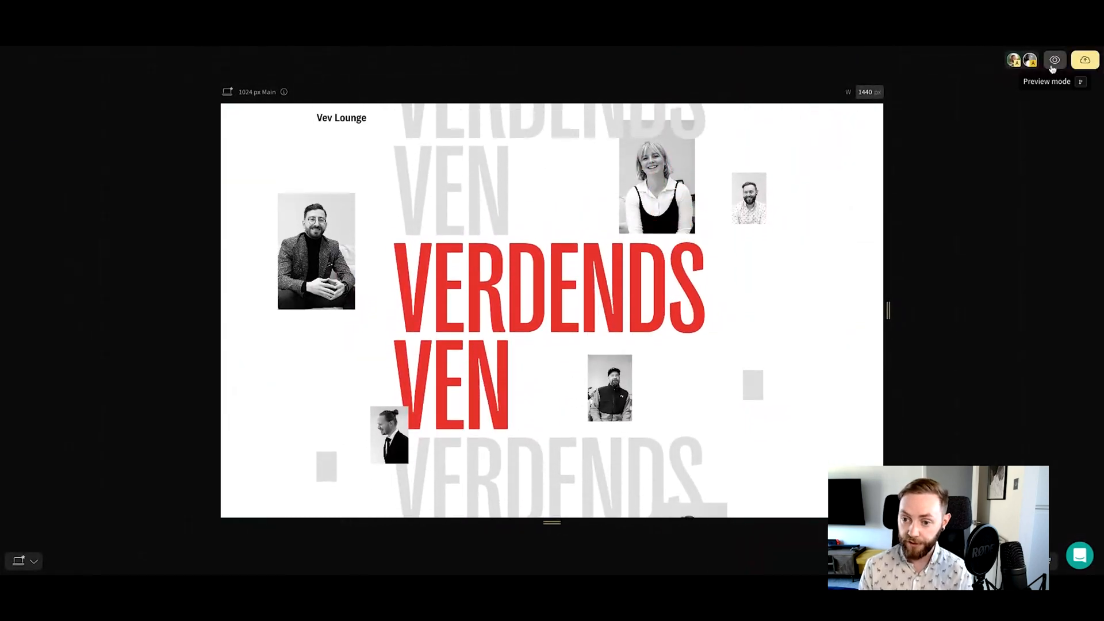
left_click(1052, 57)
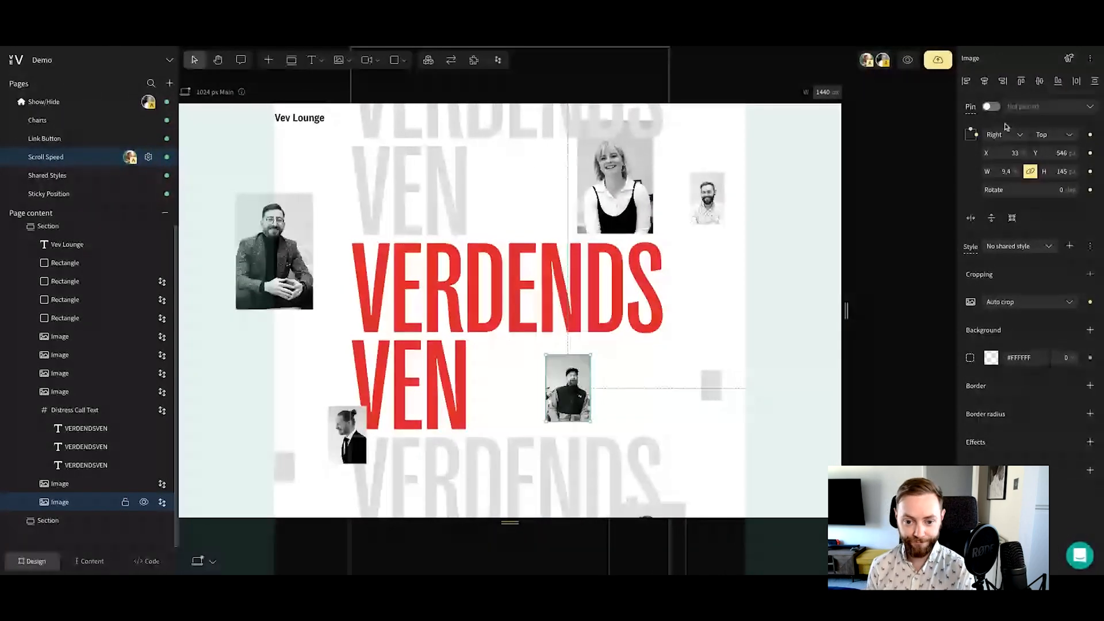
Deselect the current element and open the Charts page of the project
left_click(921, 138)
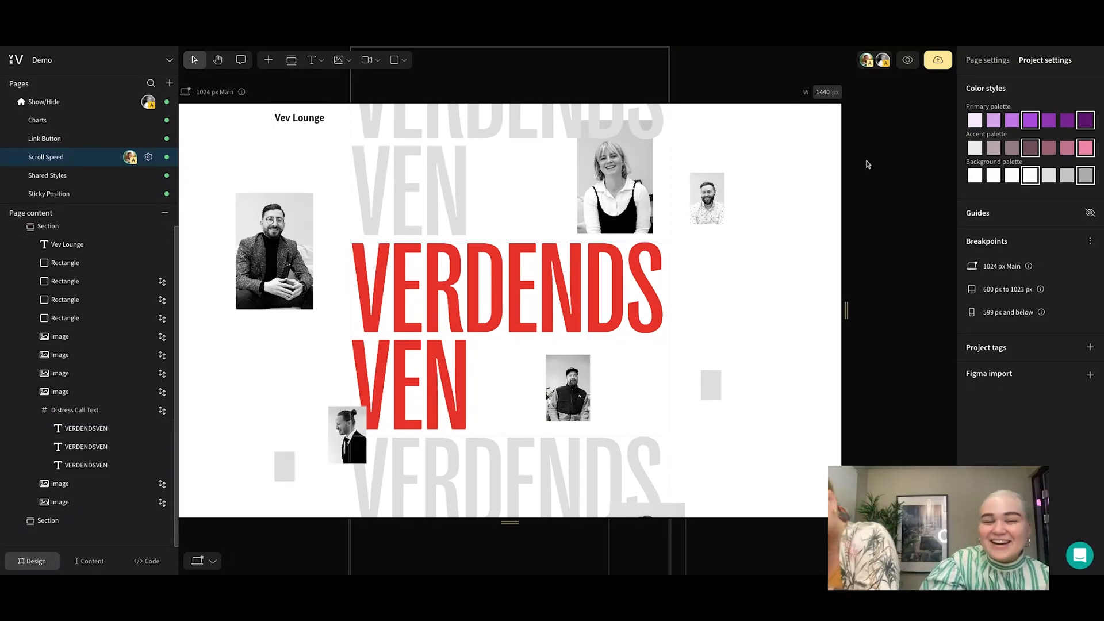
scroll(881, 166, "left", 2)
scroll(881, 166, "left", 2)
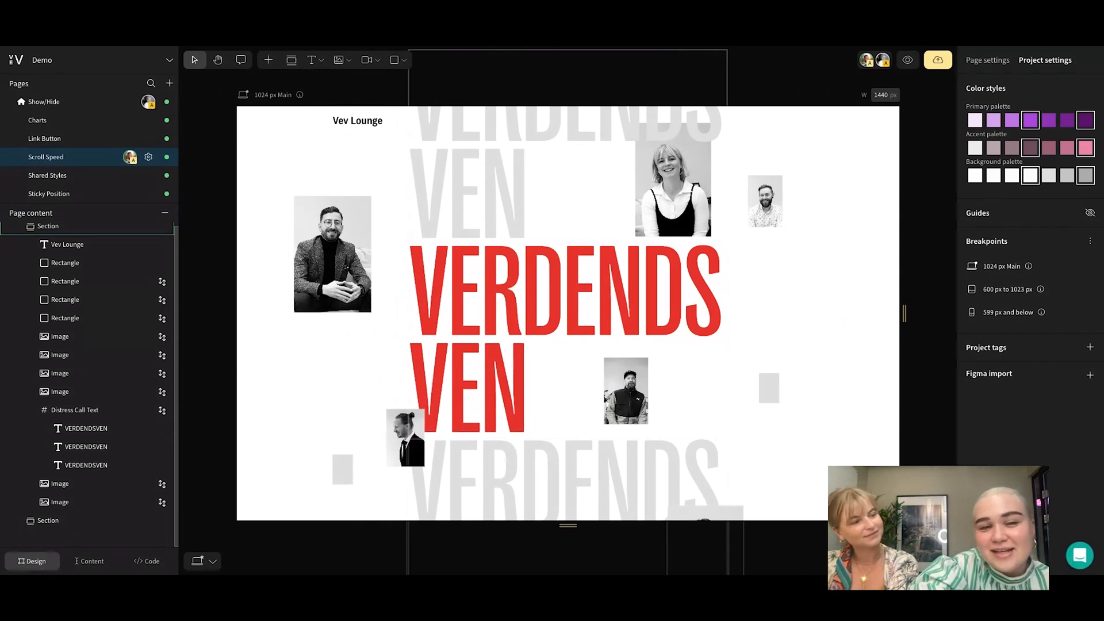
left_click(50, 124)
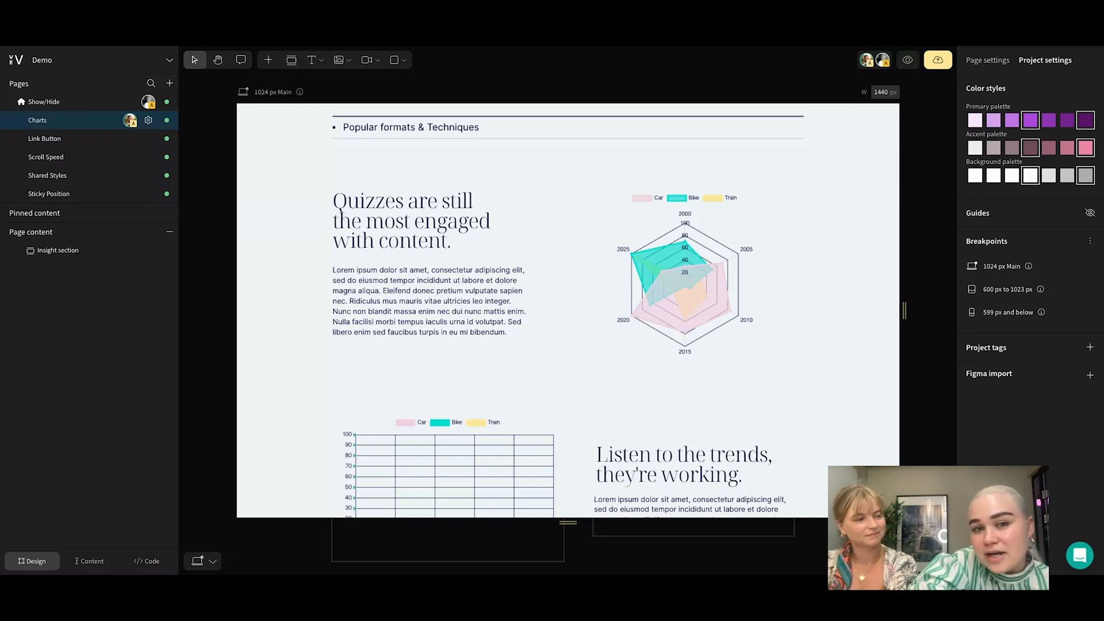
Search the element library for "flou", view the Flourish element's description, and close the library without adding anything
left_click(267, 63)
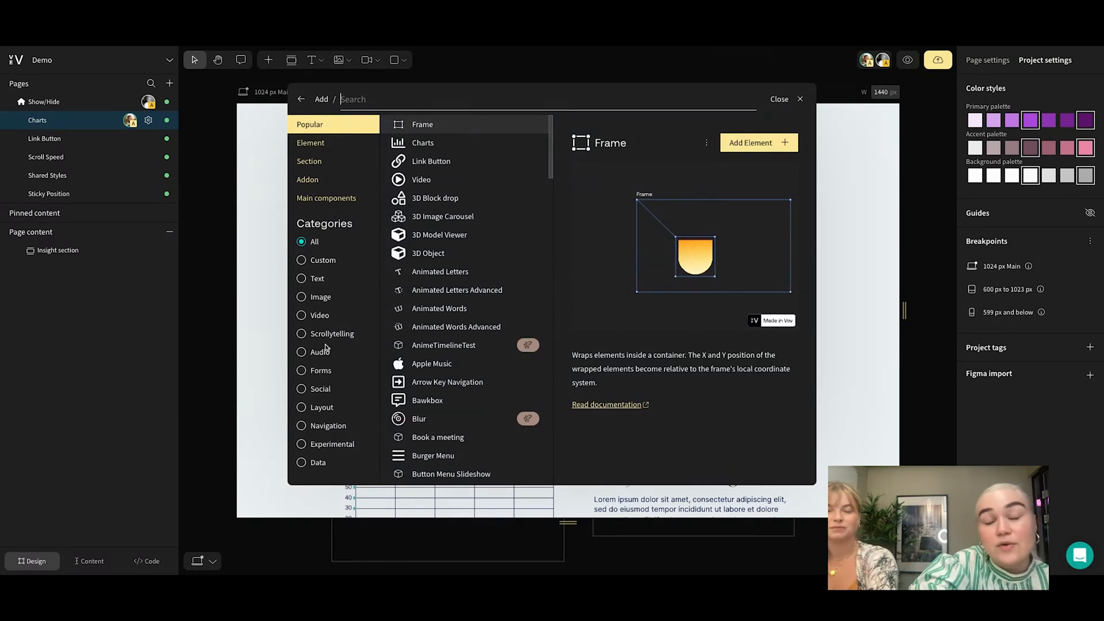
left_click(431, 142)
type("flou")
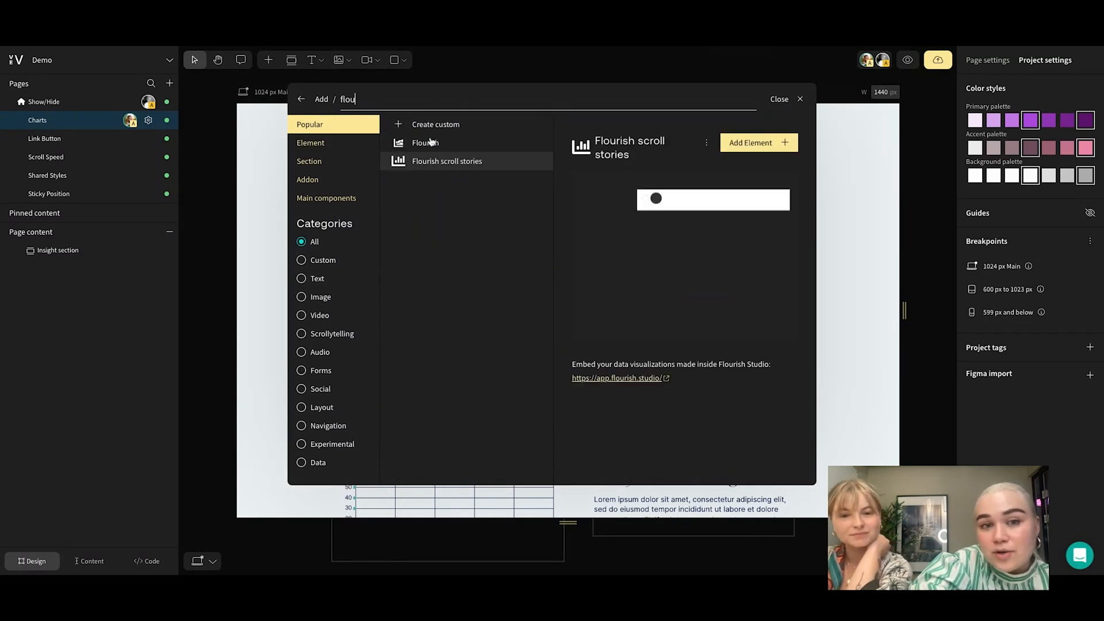
left_click(449, 143)
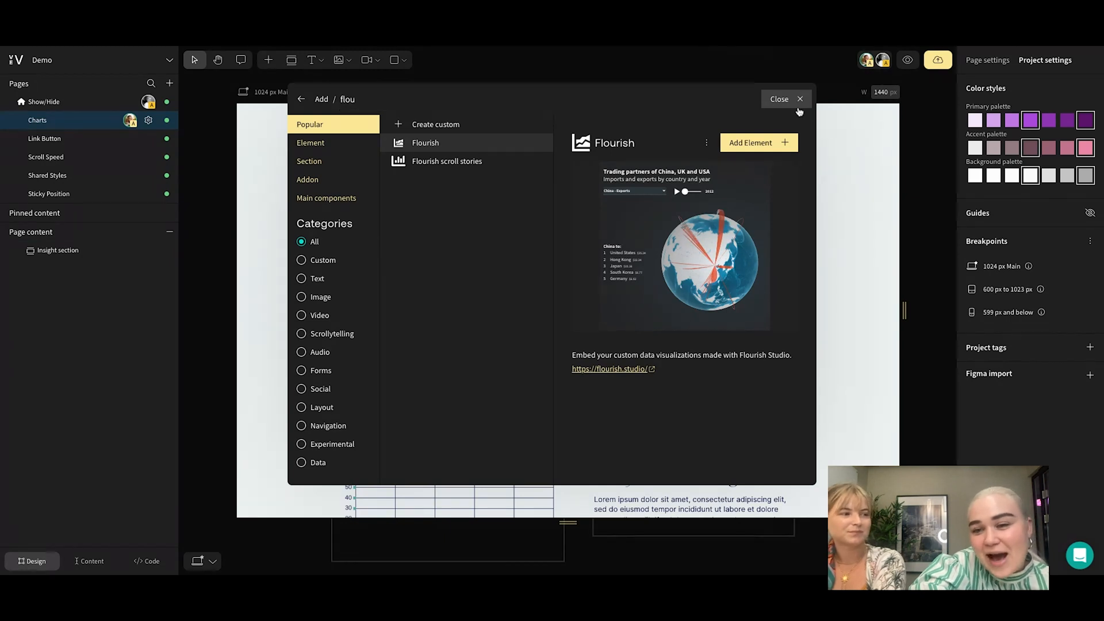
left_click(799, 111)
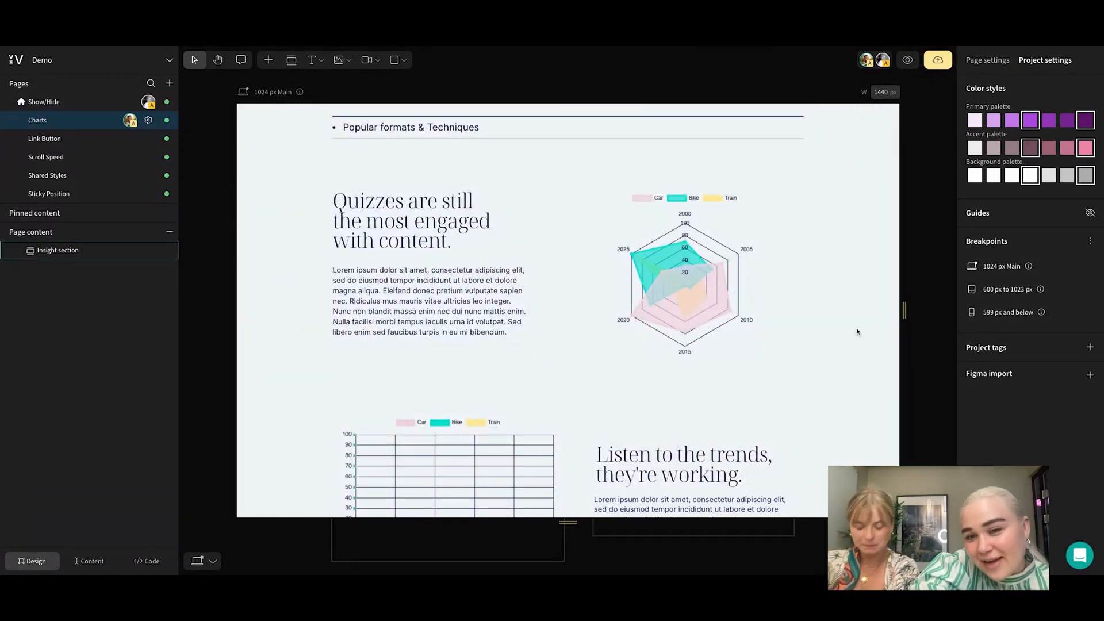
Preview the Charts page to examine its radar and line charts while scrolling, and return to the editor
scroll(840, 329, "down", 1)
scroll(840, 329, "up", 2)
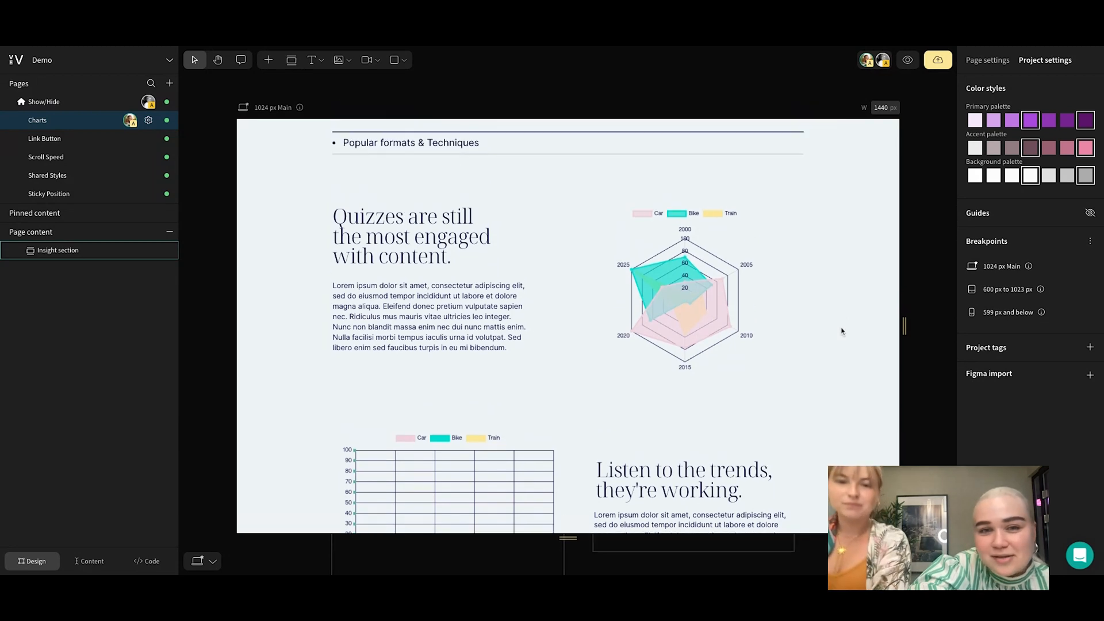
left_click(908, 62)
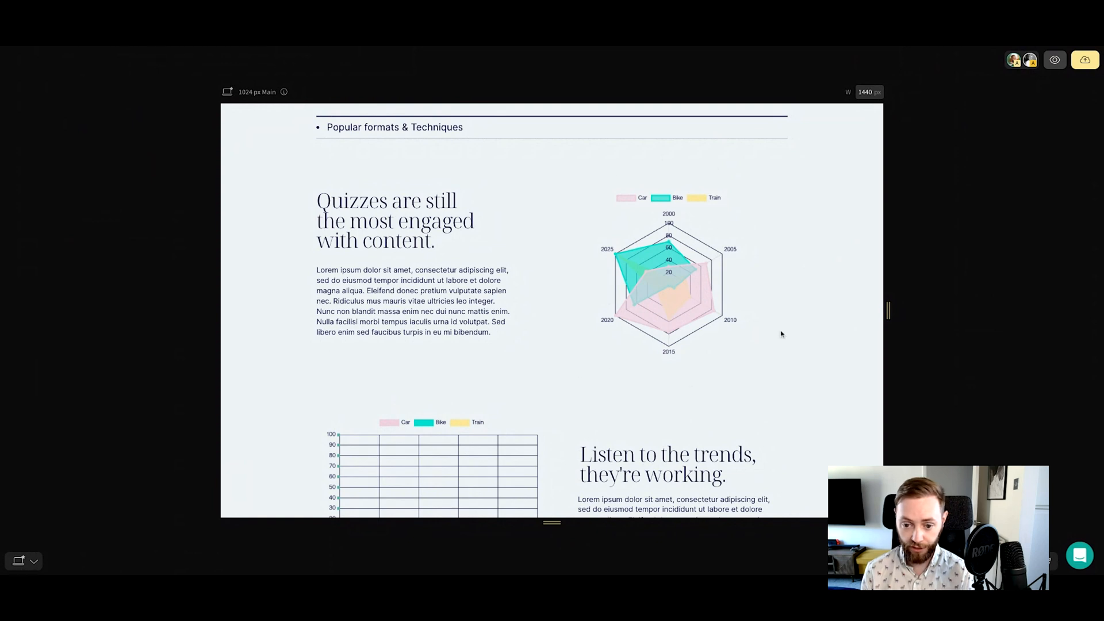
scroll(782, 340, "down", 2)
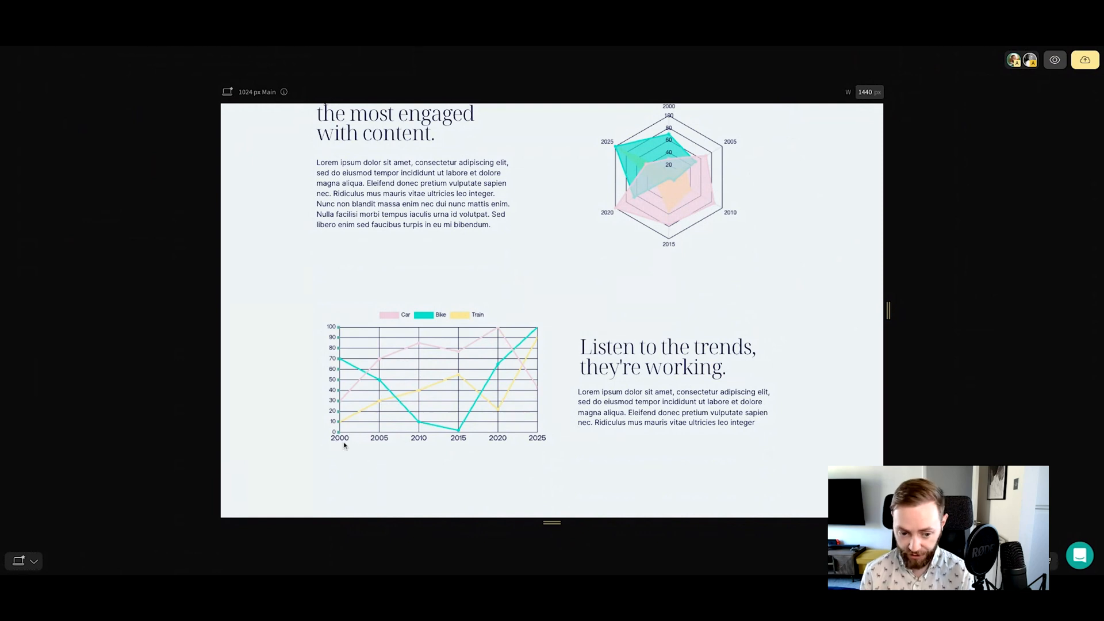
scroll(604, 420, "up", 2)
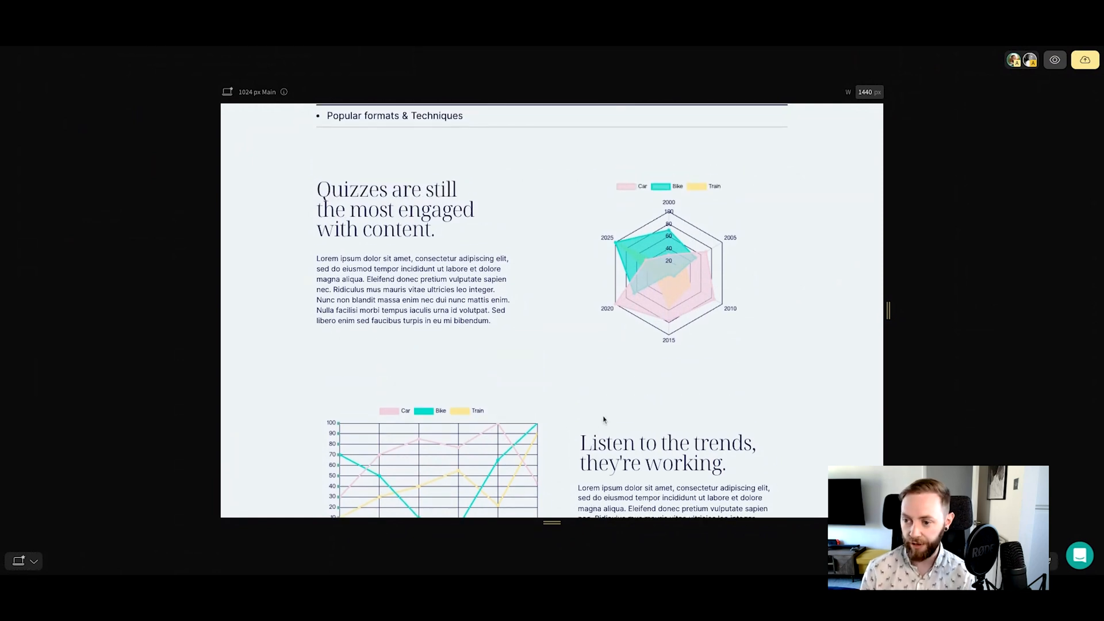
left_click(1055, 60)
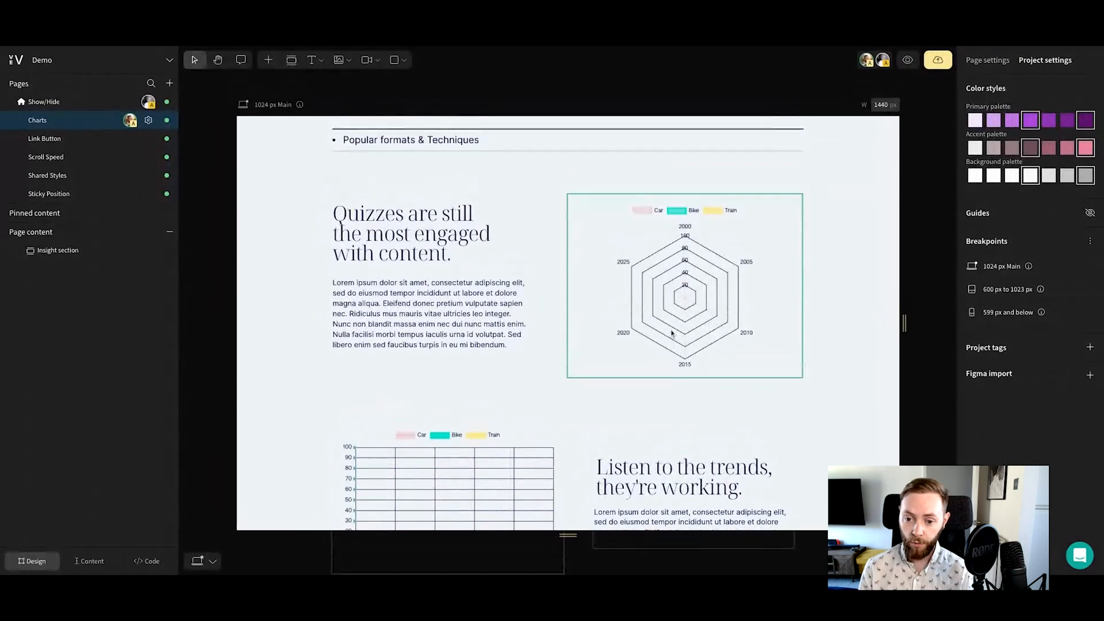
Select the radar chart, search the element library for "charts" to view the Charts element, and close the library without adding anything
left_click(671, 333)
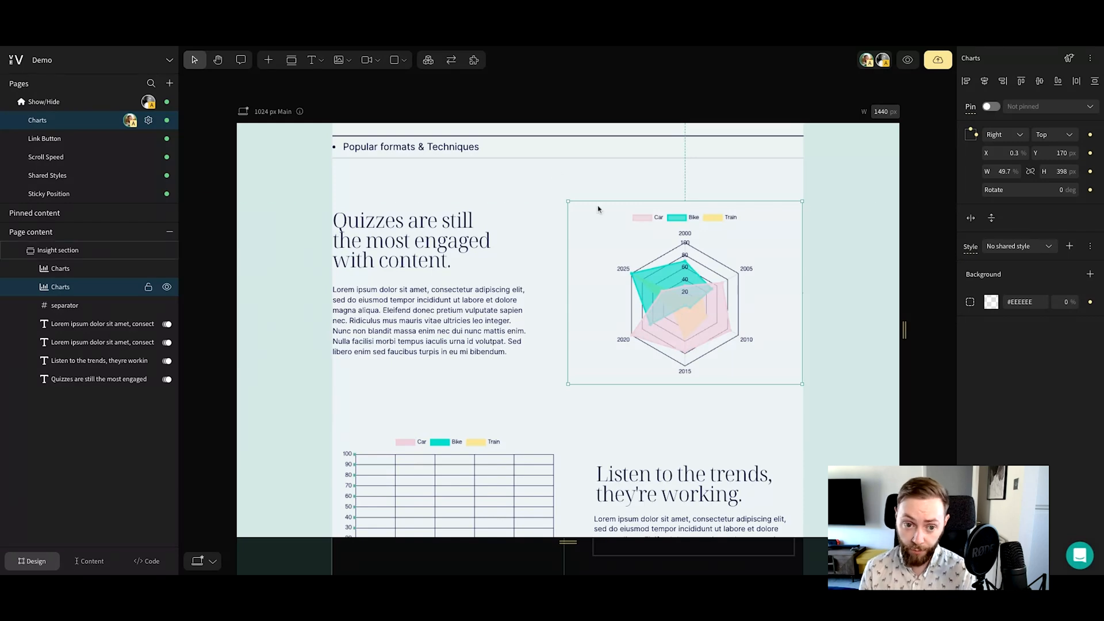
left_click(274, 62)
type("charts")
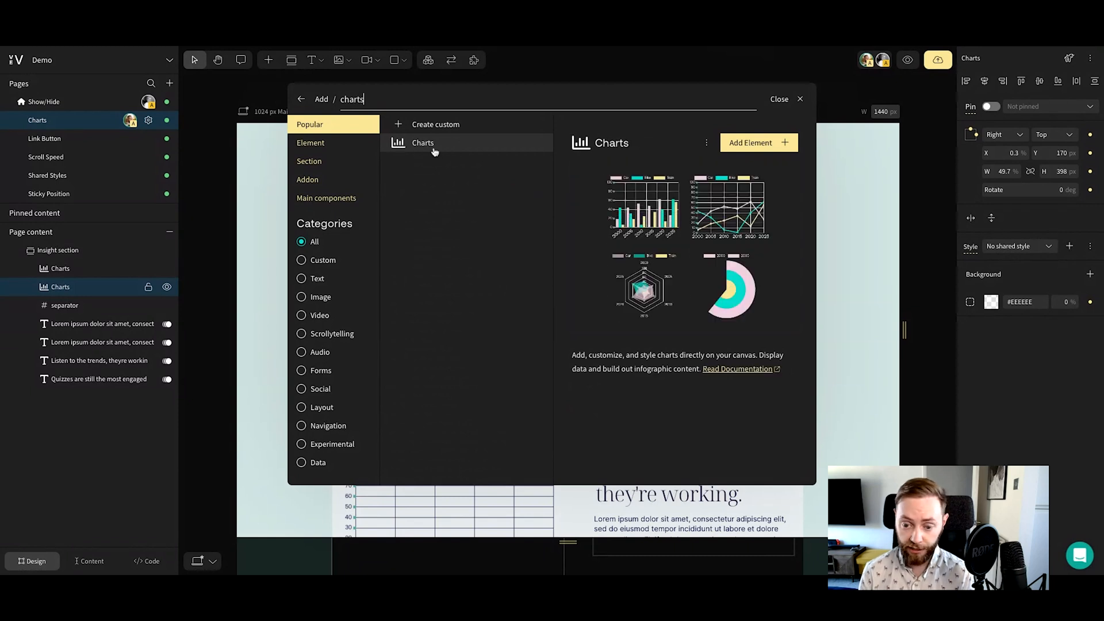
left_click(861, 208)
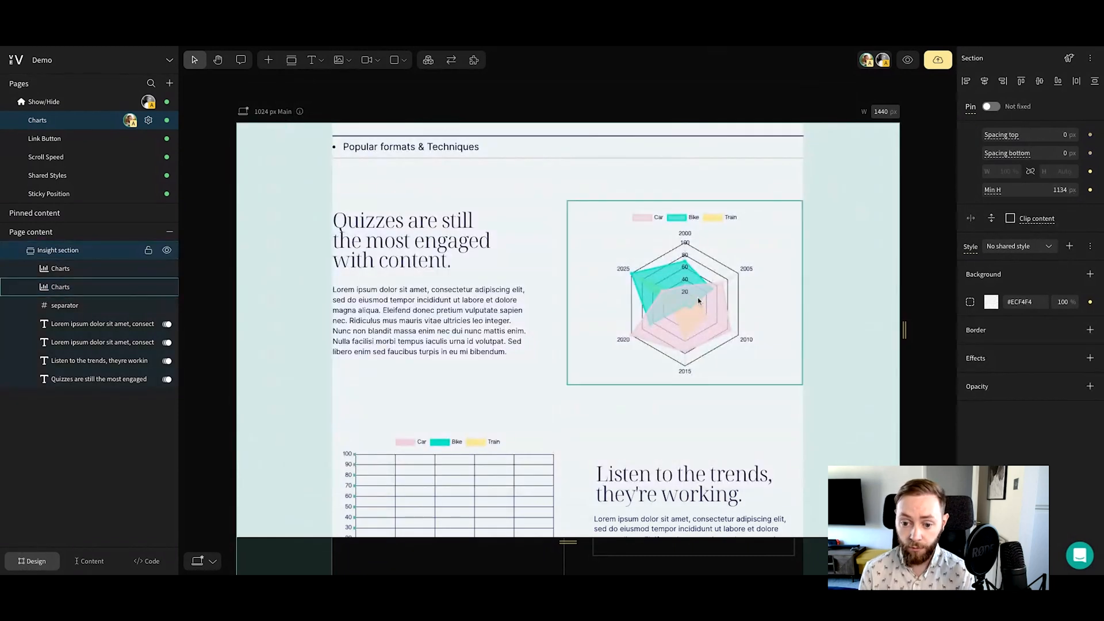
Open the radar chart's settings dialog and move it aside to uncover the chart
double_click(629, 276)
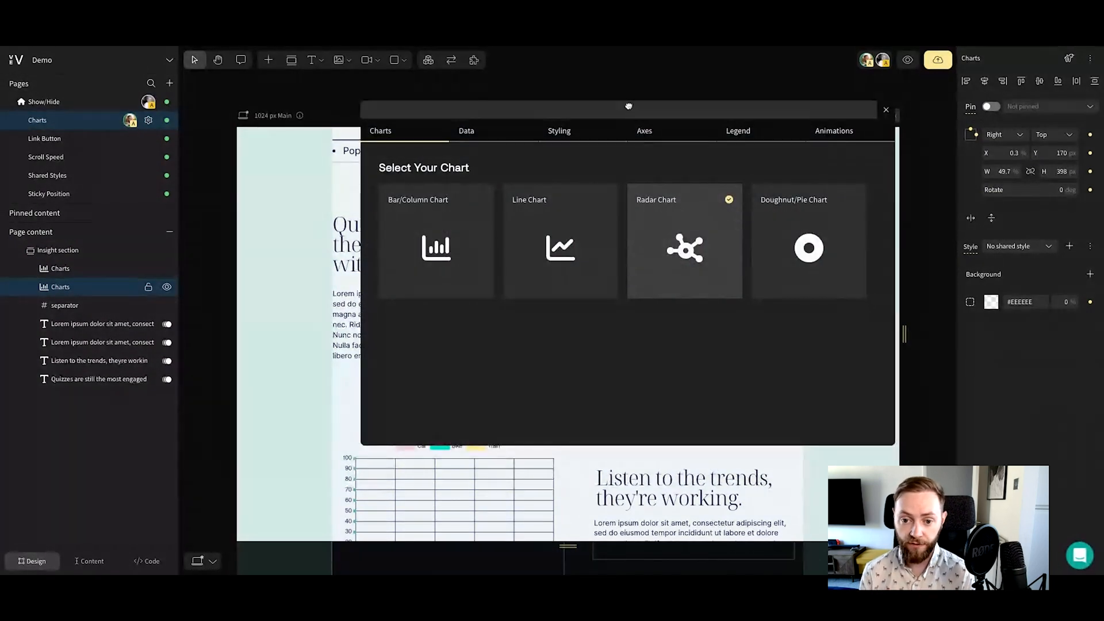
left_click(626, 106)
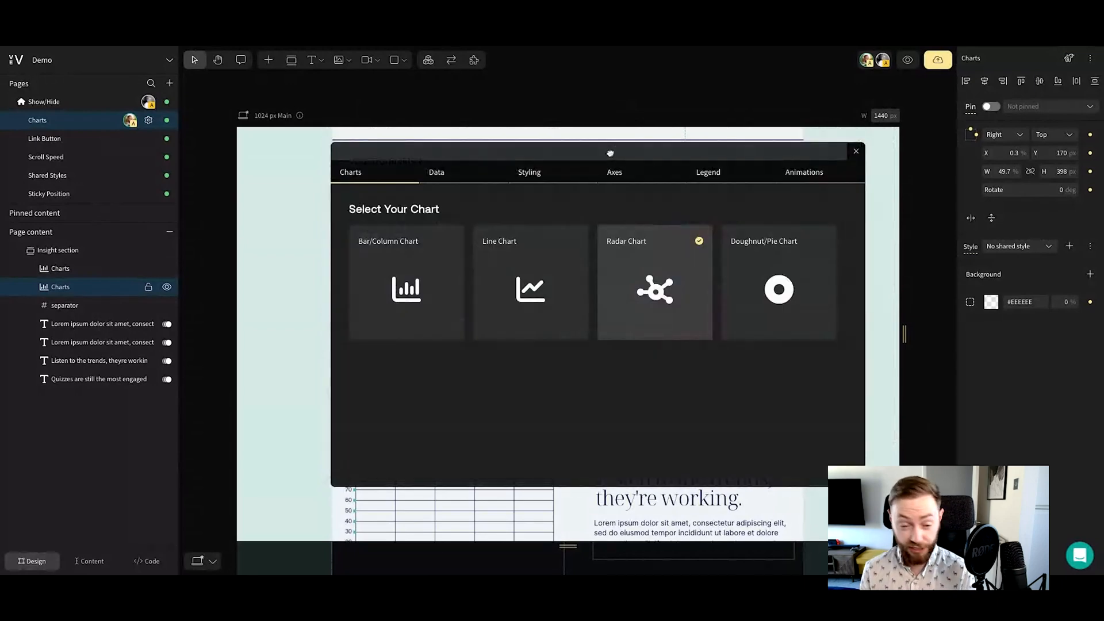
left_click_drag(610, 153, 313, 131)
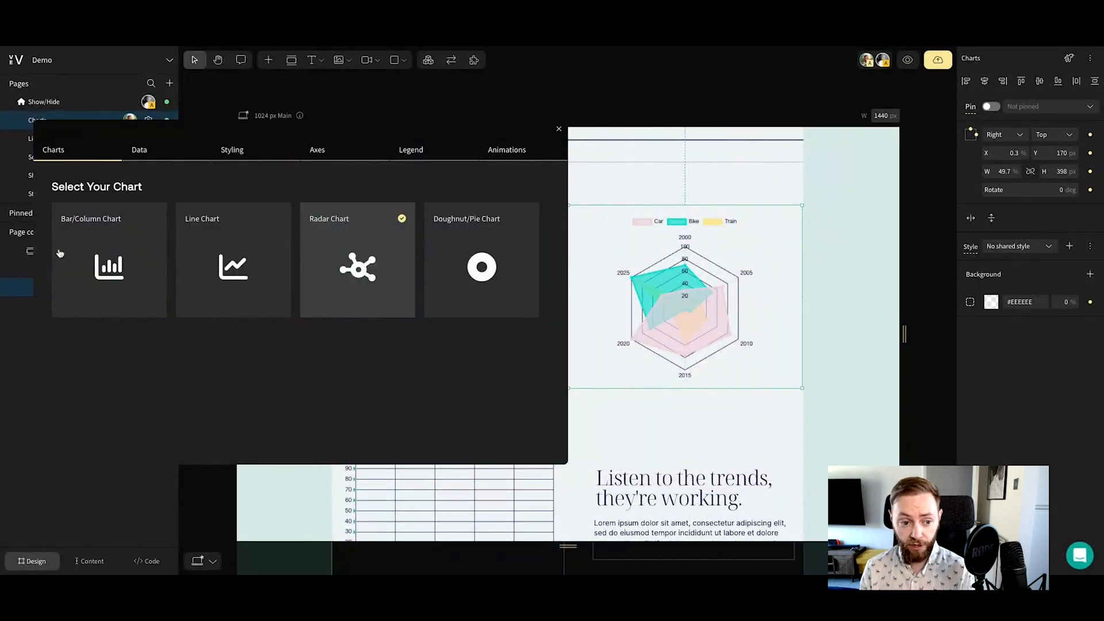
Try the Bar/Column, Line, Radar and Doughnut/Pie chart types on the selected chart, and switch back to Radar Chart
left_click(86, 266)
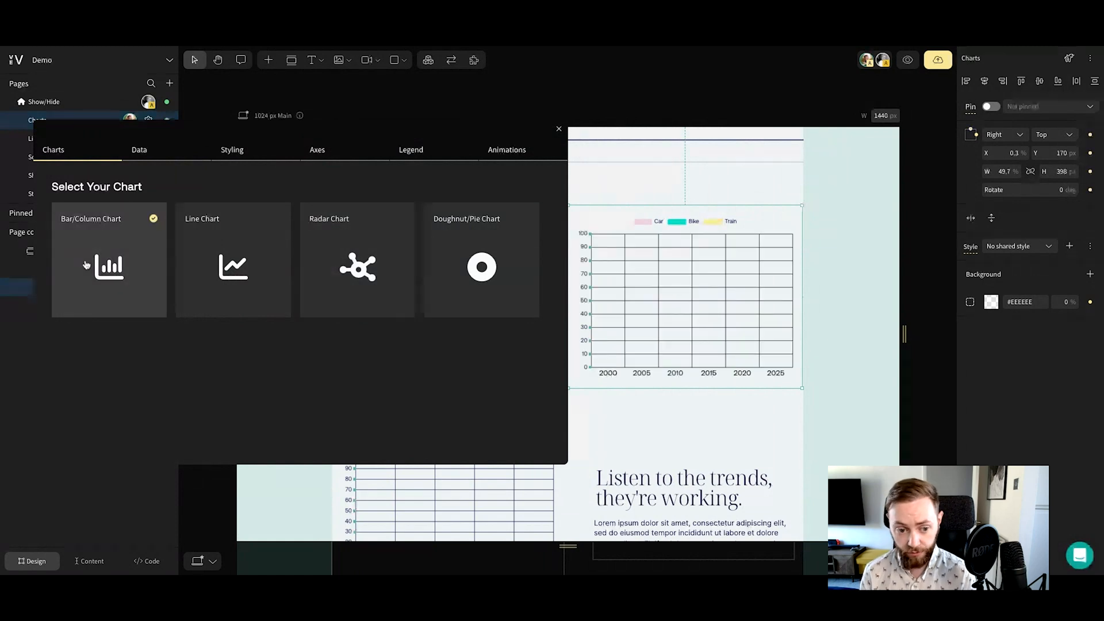
left_click(222, 258)
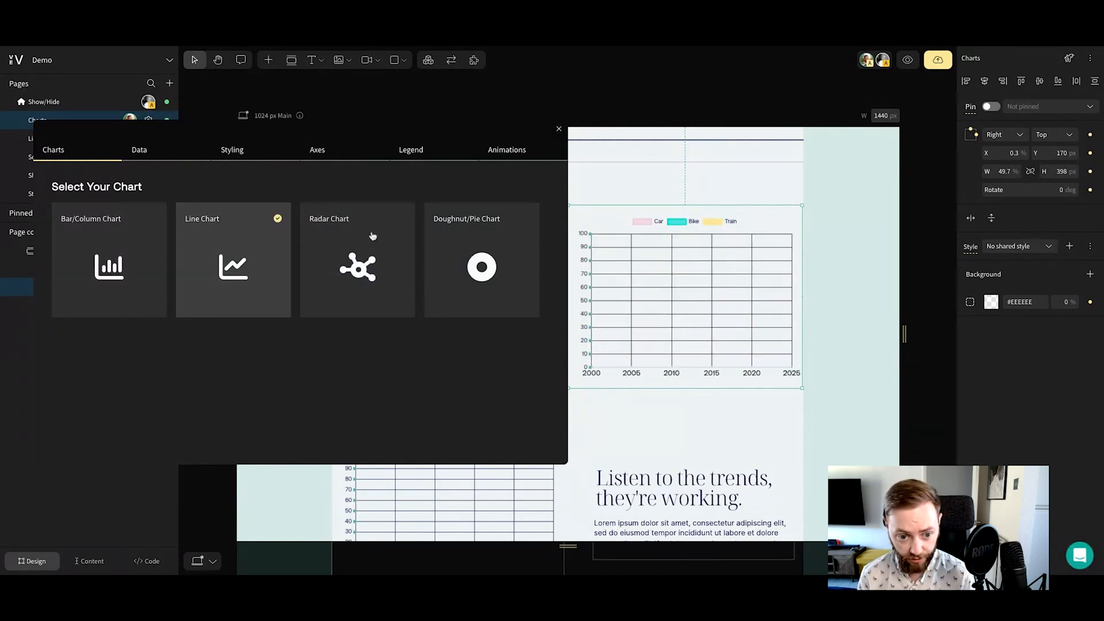
left_click(361, 255)
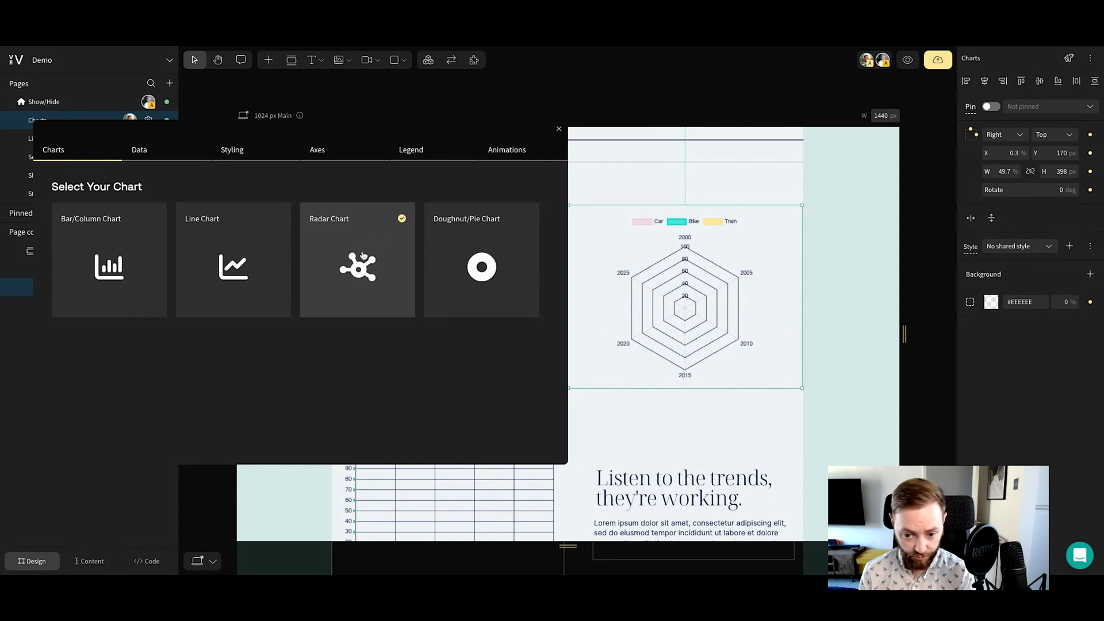
left_click(462, 280)
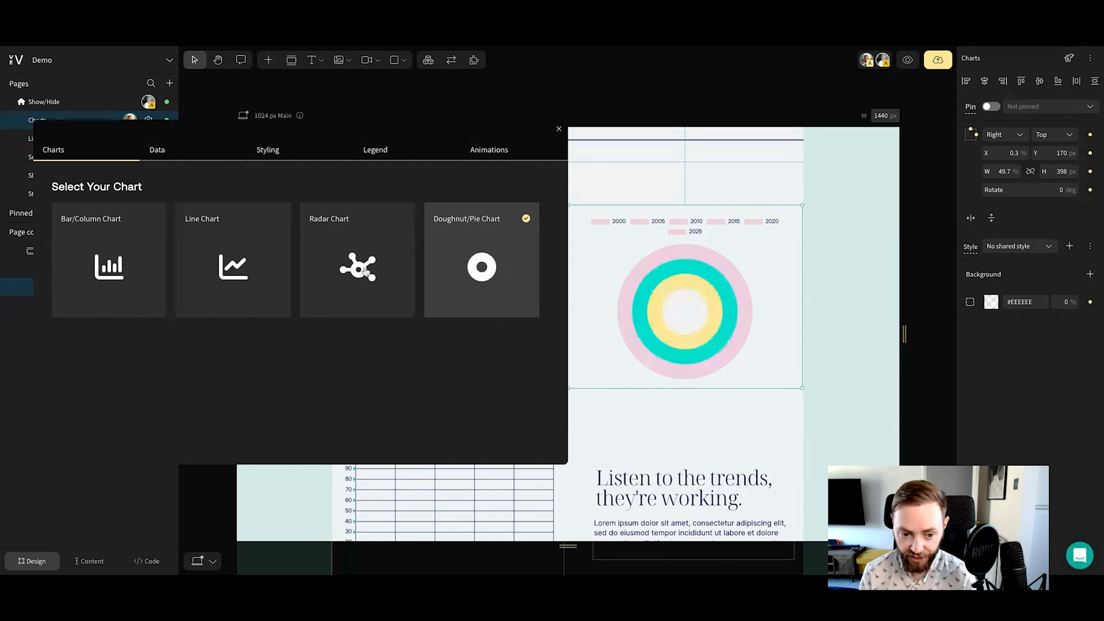
left_click(366, 272)
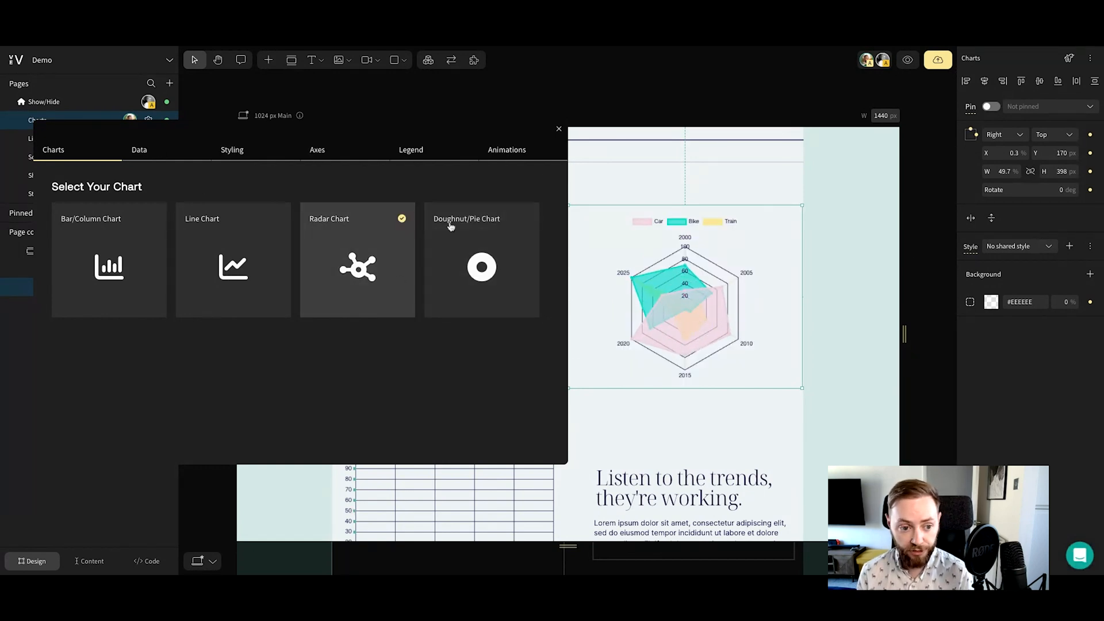
Insert a data column to the right of Train in the radar chart's table and title it "Walking"
left_click(165, 152)
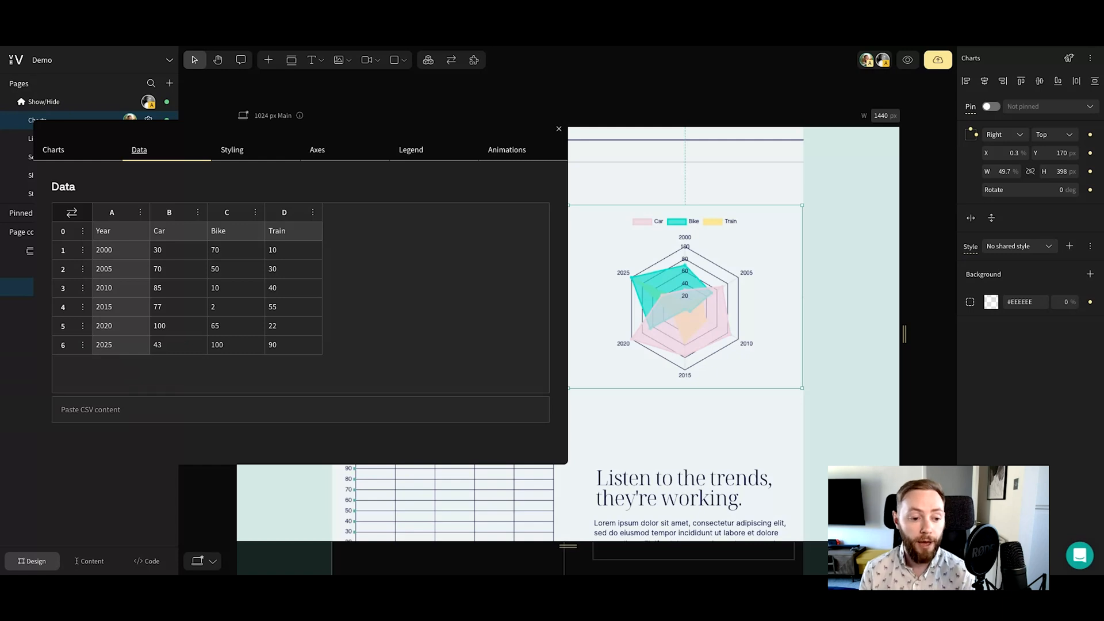
left_click(313, 214)
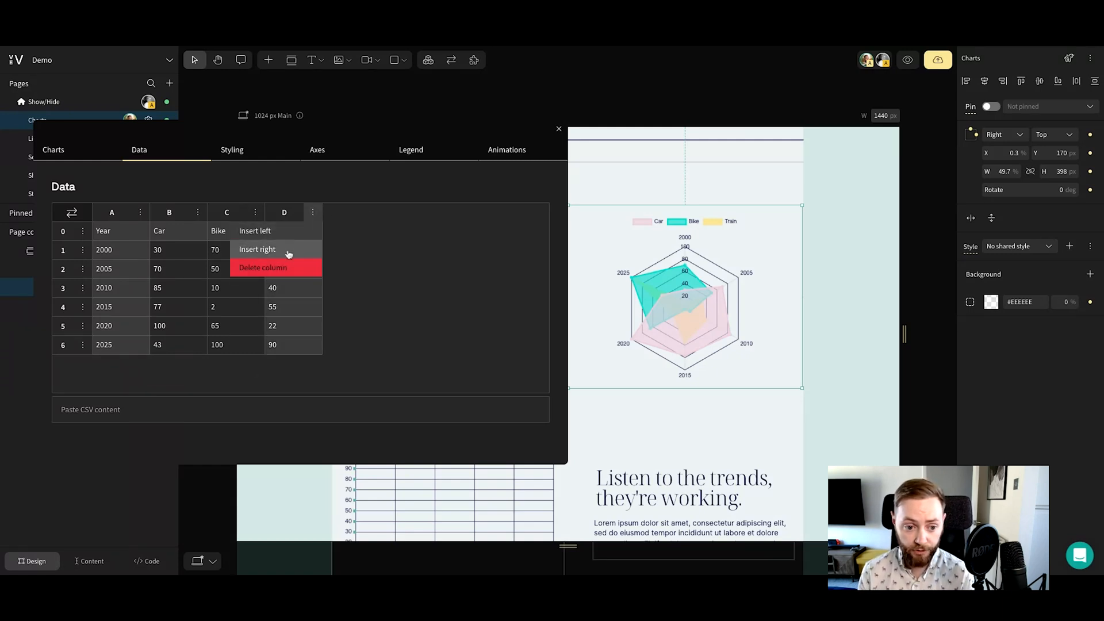
left_click(289, 250)
left_click(350, 233)
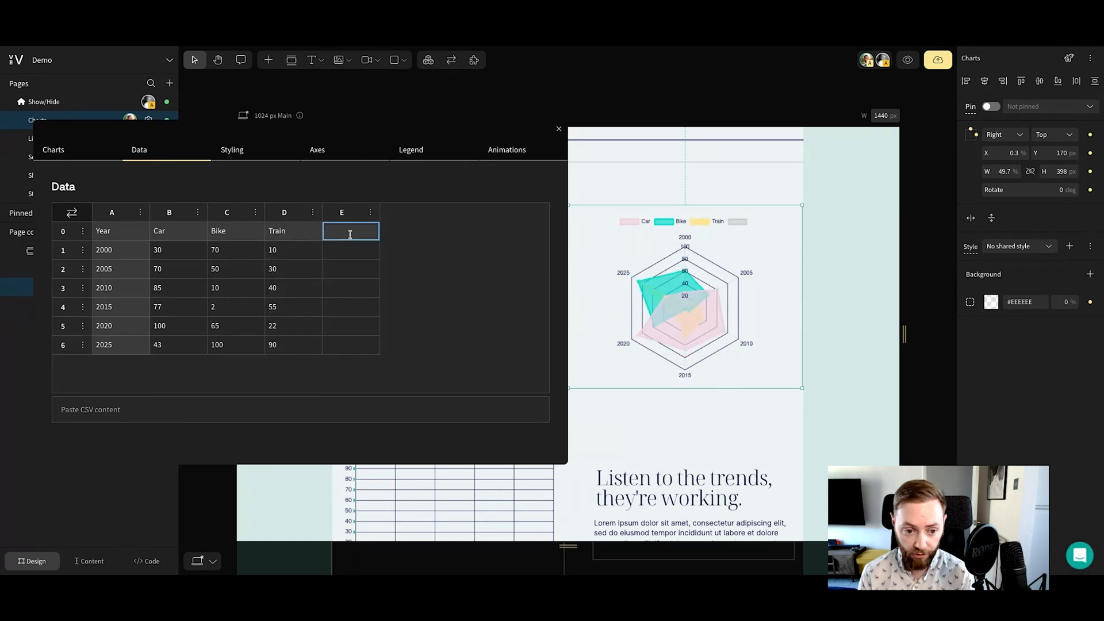
type("Walking")
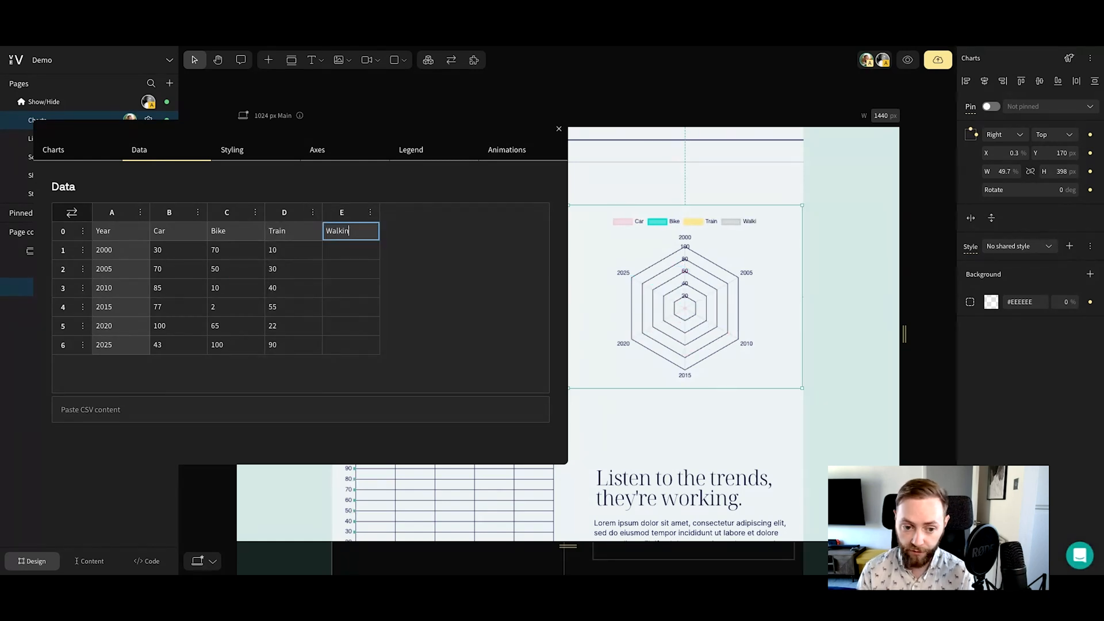
Fill the Walking column for 2000 through 2025 with 52, 53, 43, 75, 53 and 25
left_click(348, 250)
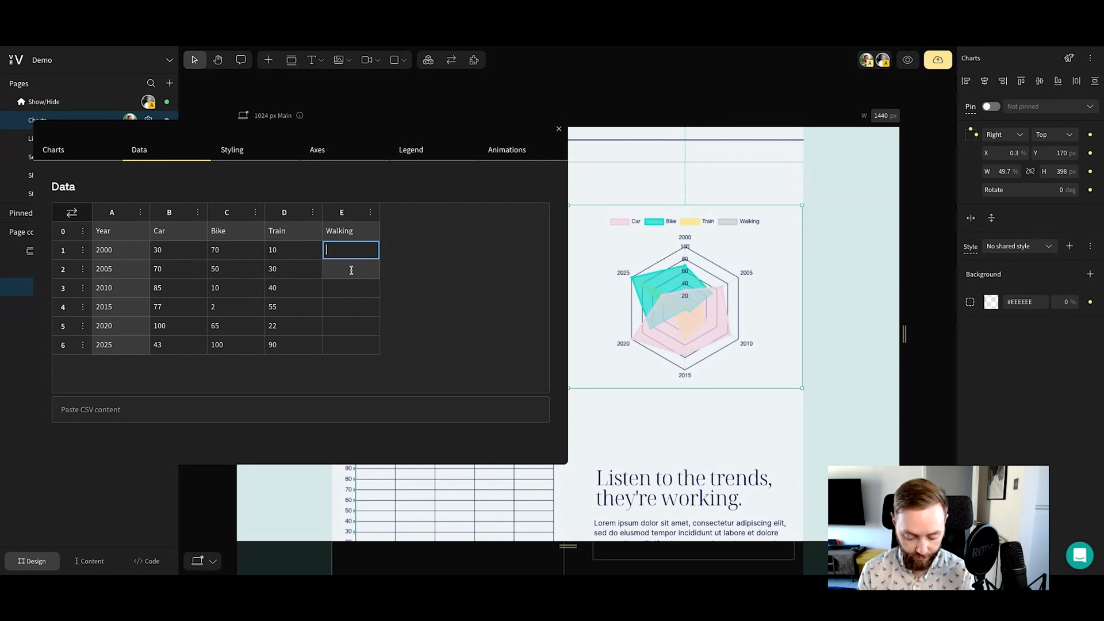
type("52")
left_click(352, 268)
type("53")
left_click(344, 308)
type("75")
left_click(342, 325)
type("53")
left_click(345, 287)
type("43")
left_click(352, 345)
type("25")
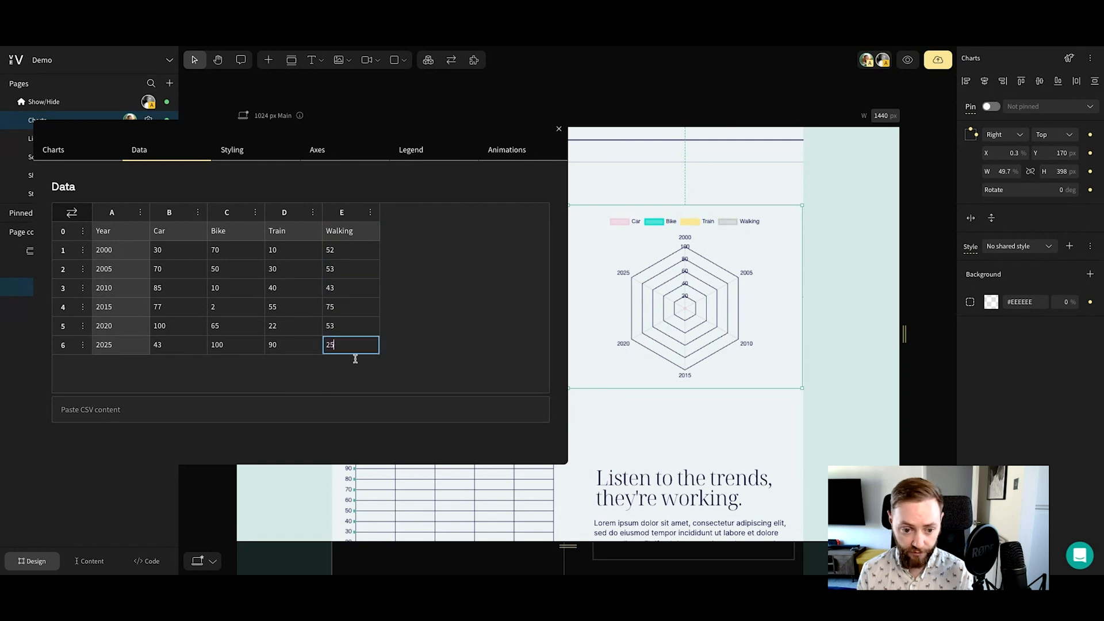
left_click(429, 351)
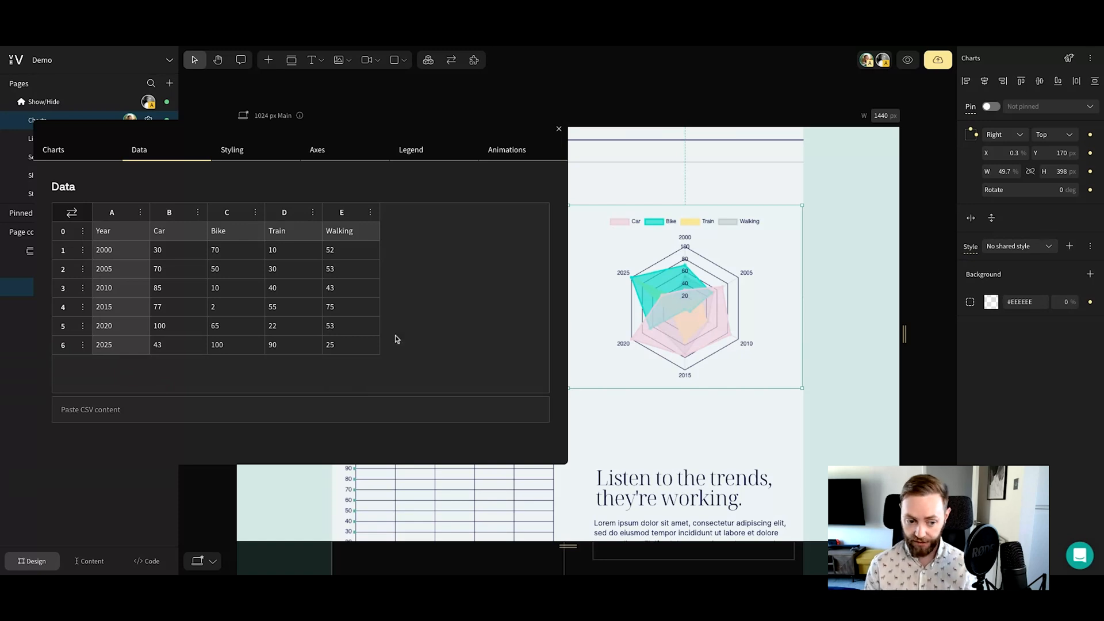
left_click(88, 408)
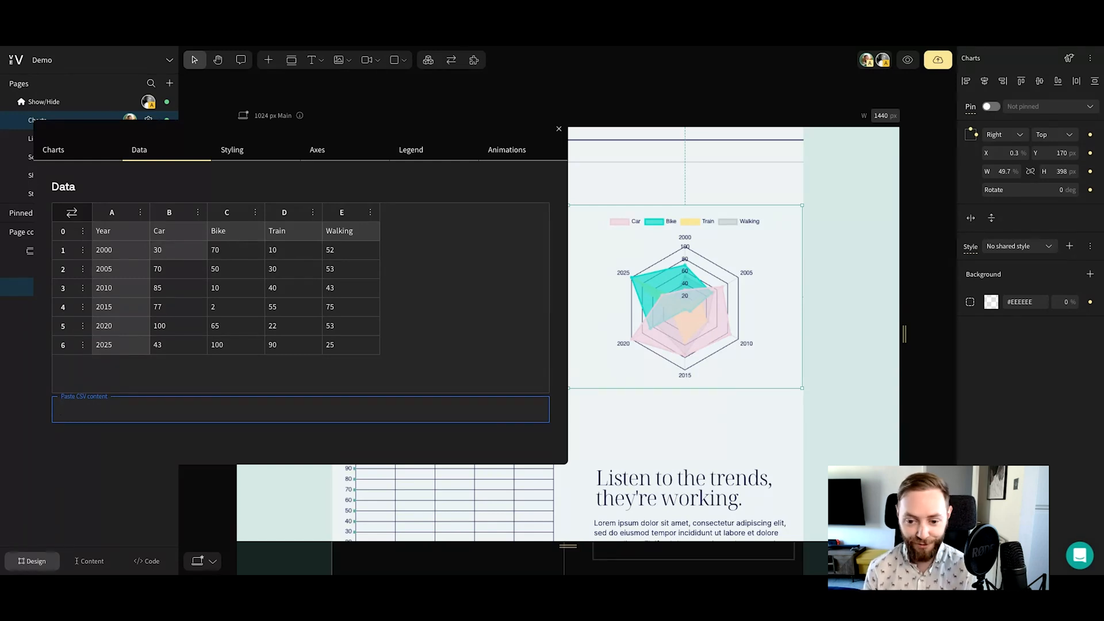
Set the Walking dataset's background color to pure red, #FF0000, in the chart's styling
left_click(256, 154)
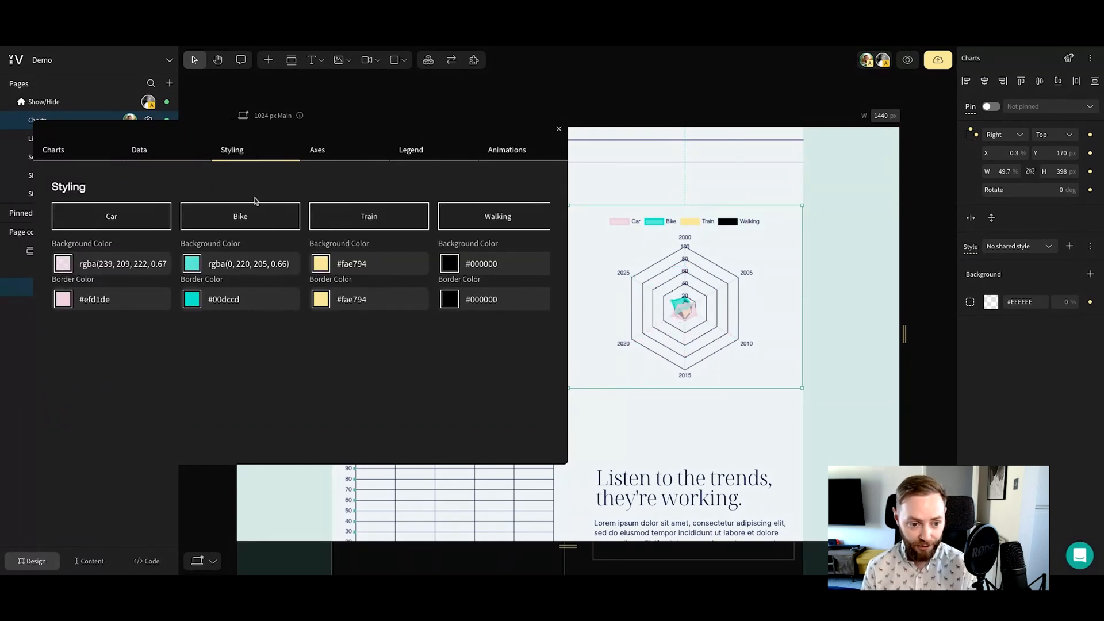
left_click(137, 225)
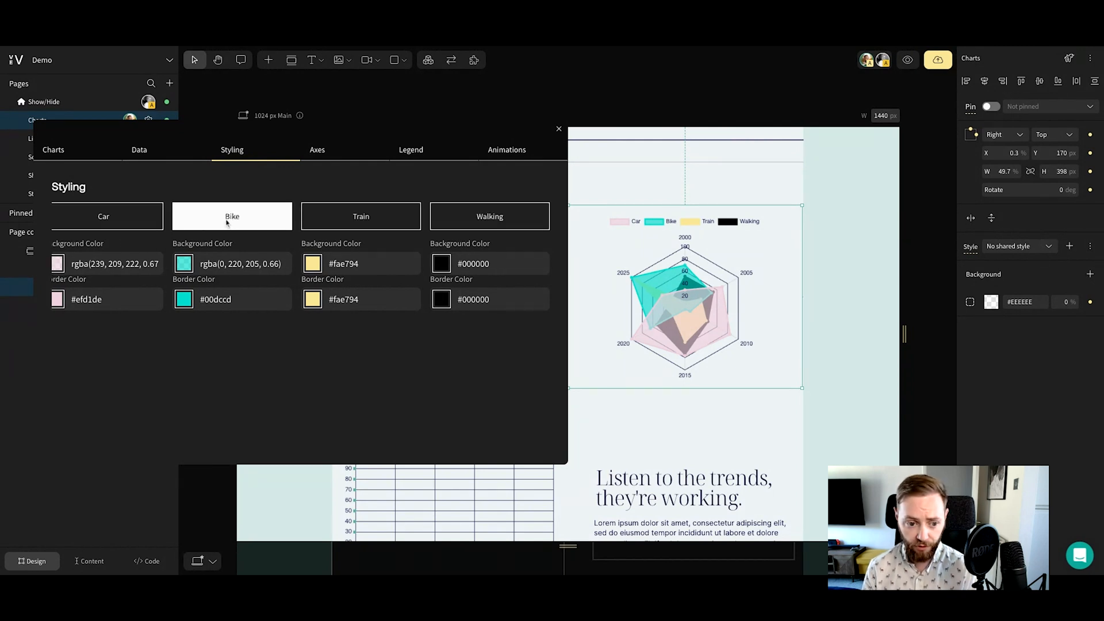
scroll(226, 224, "left", 1)
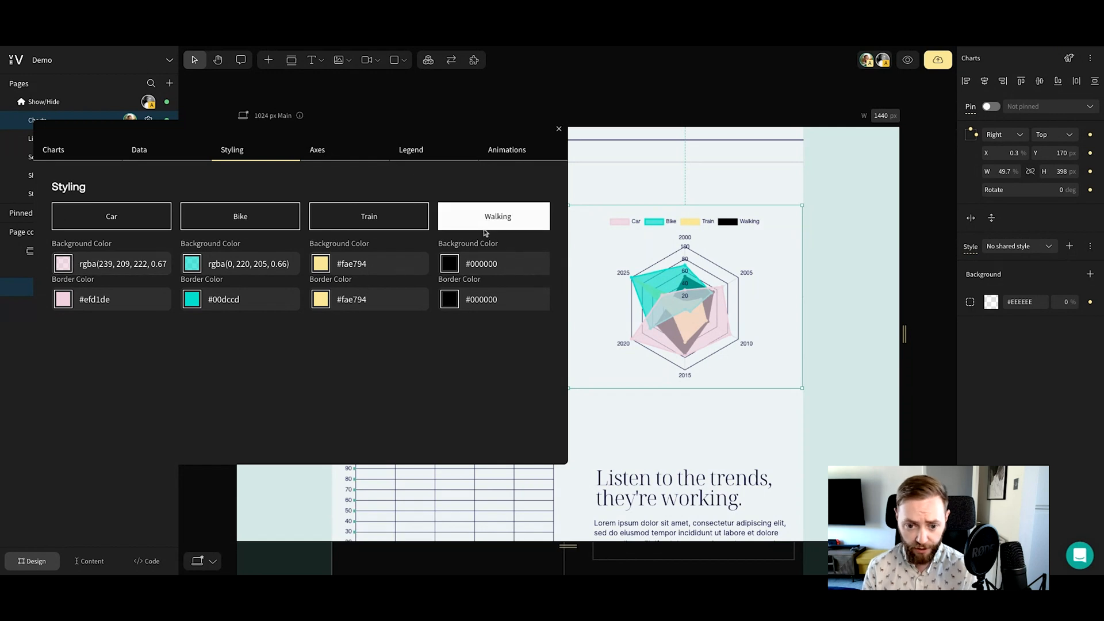
scroll(486, 244, "right", 1)
left_click(443, 265)
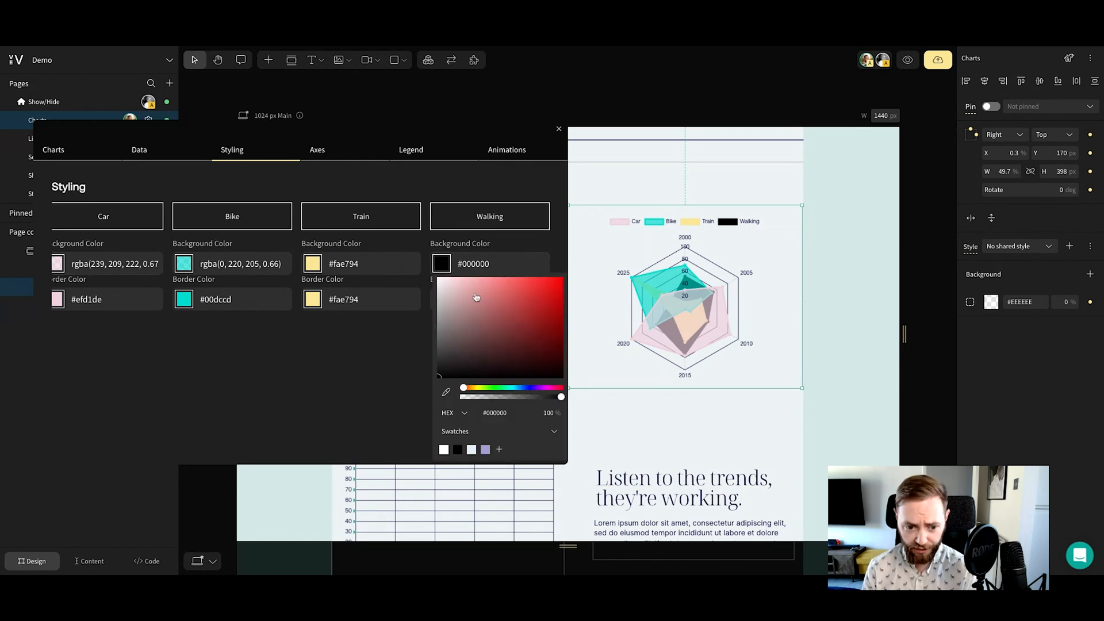
left_click_drag(558, 310, 566, 278)
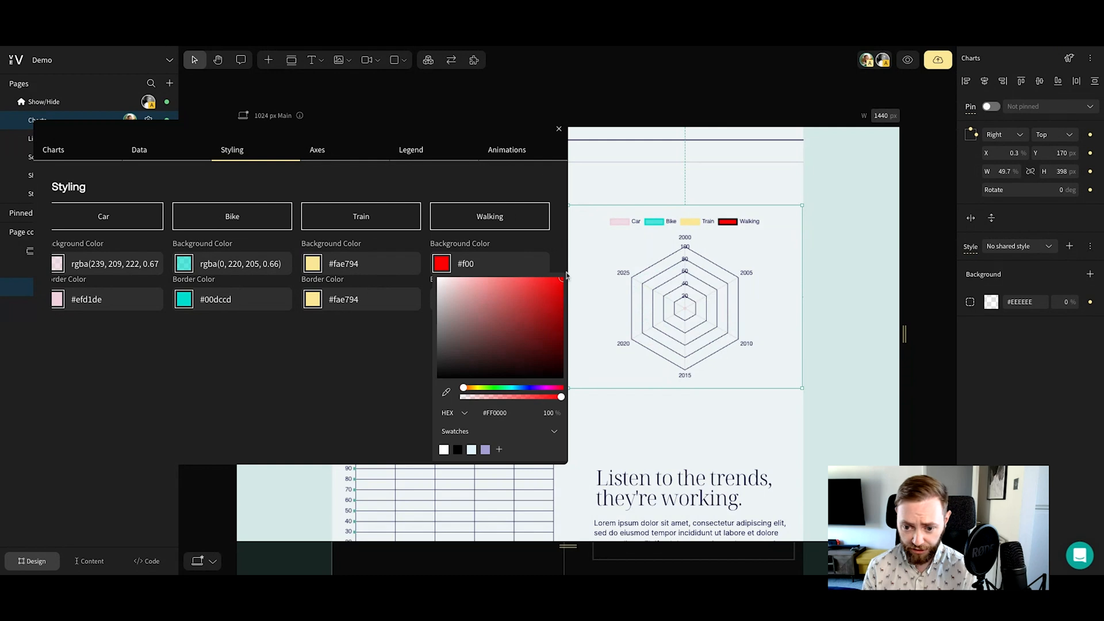
left_click(403, 371)
Set the Walking dataset's border color to #FF0000 at 100% opacity
left_click(447, 304)
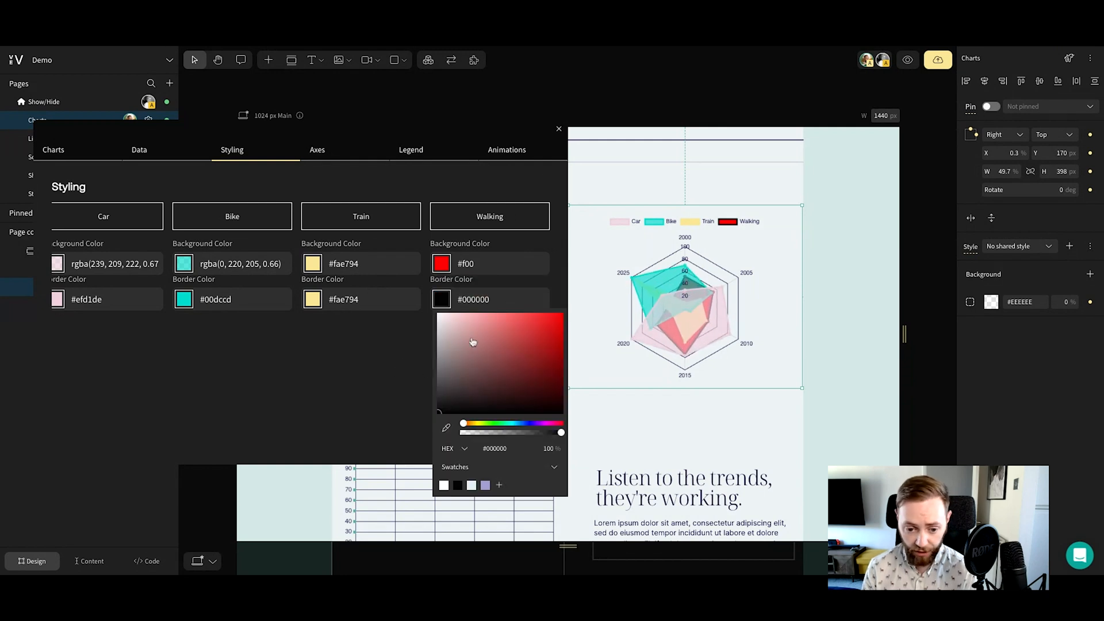
left_click_drag(512, 333, 563, 314)
mouse_move(562, 433)
left_mouse_down()
mouse_move(521, 433)
mouse_move(560, 433)
left_mouse_up()
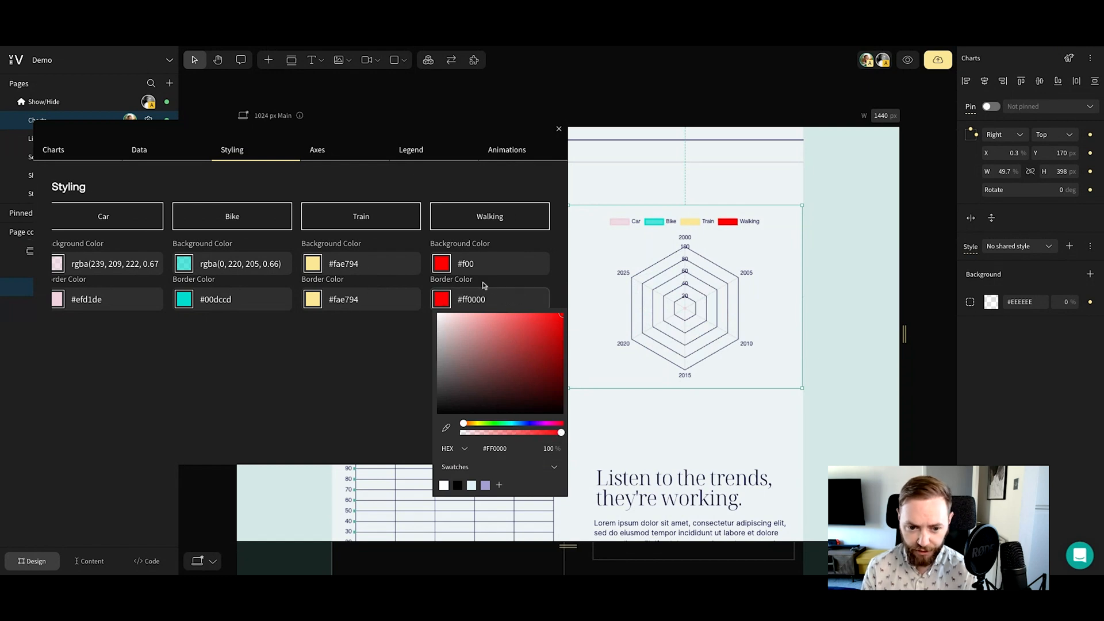
Reduce the opacity of the Walking dataset's red background color to 57%
left_click(460, 264)
left_click(442, 263)
left_click_drag(562, 396, 506, 397)
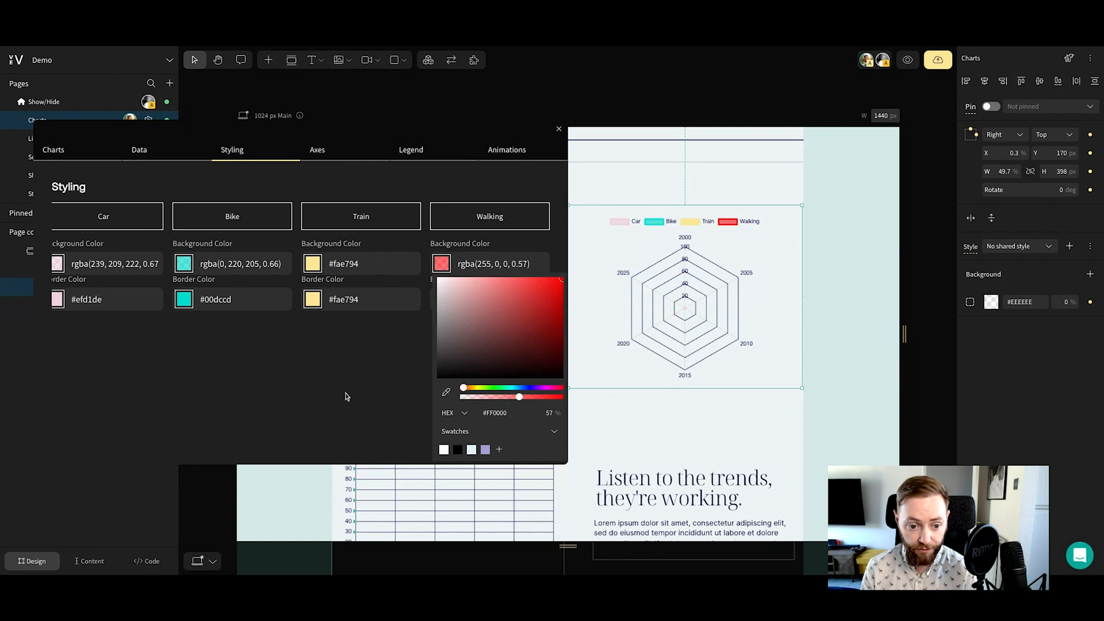
left_click(298, 396)
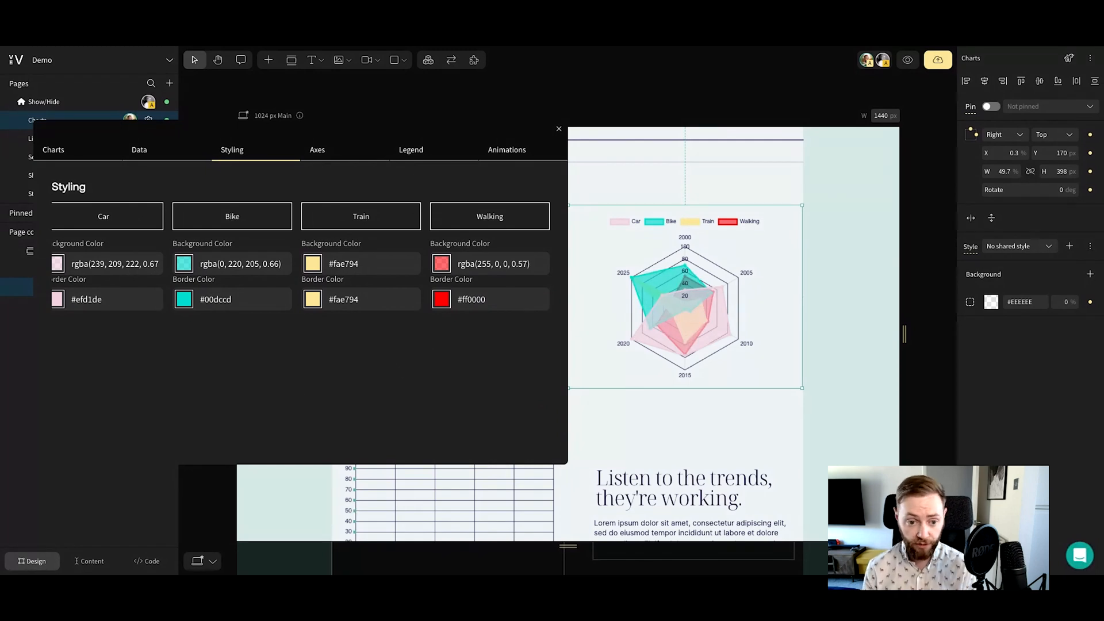
Review the radar chart's axes, legend and animation settings
left_click(325, 153)
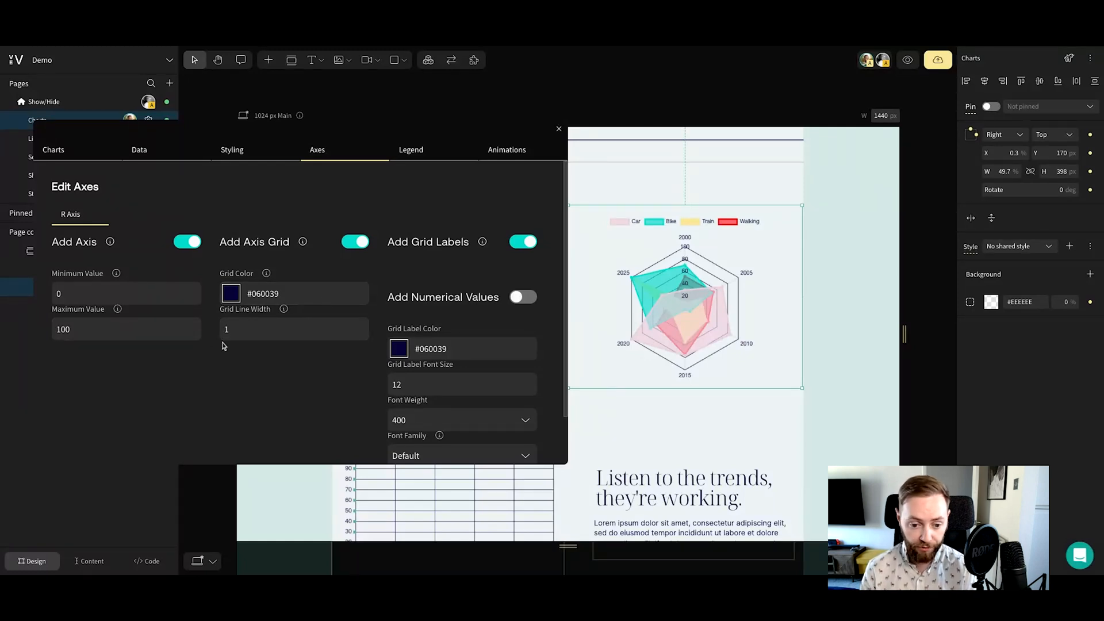
left_click(402, 158)
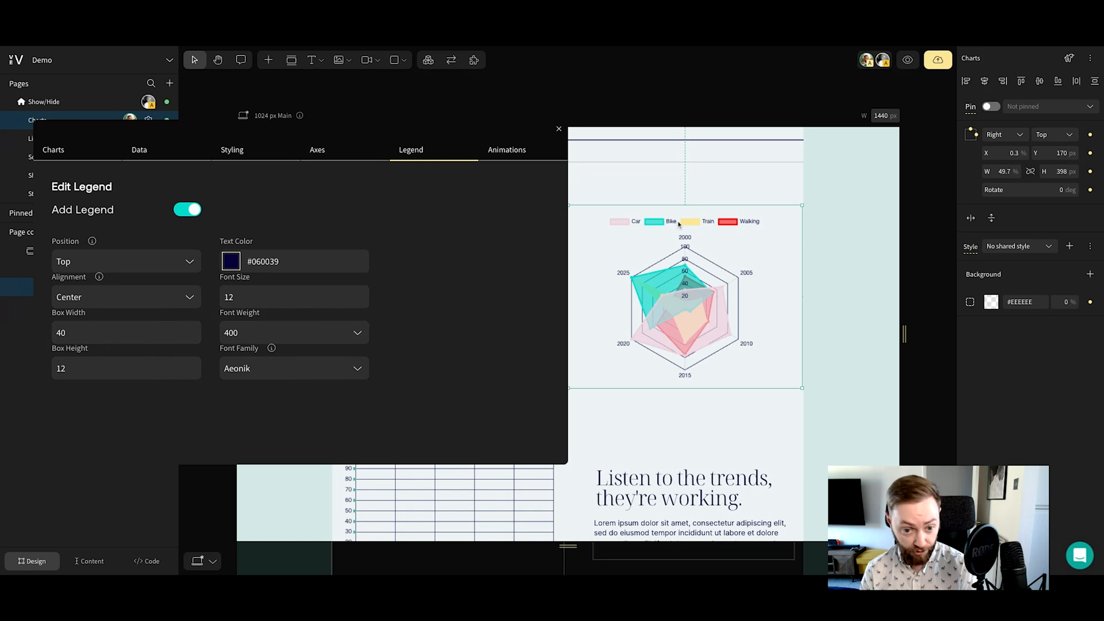
left_click(510, 161)
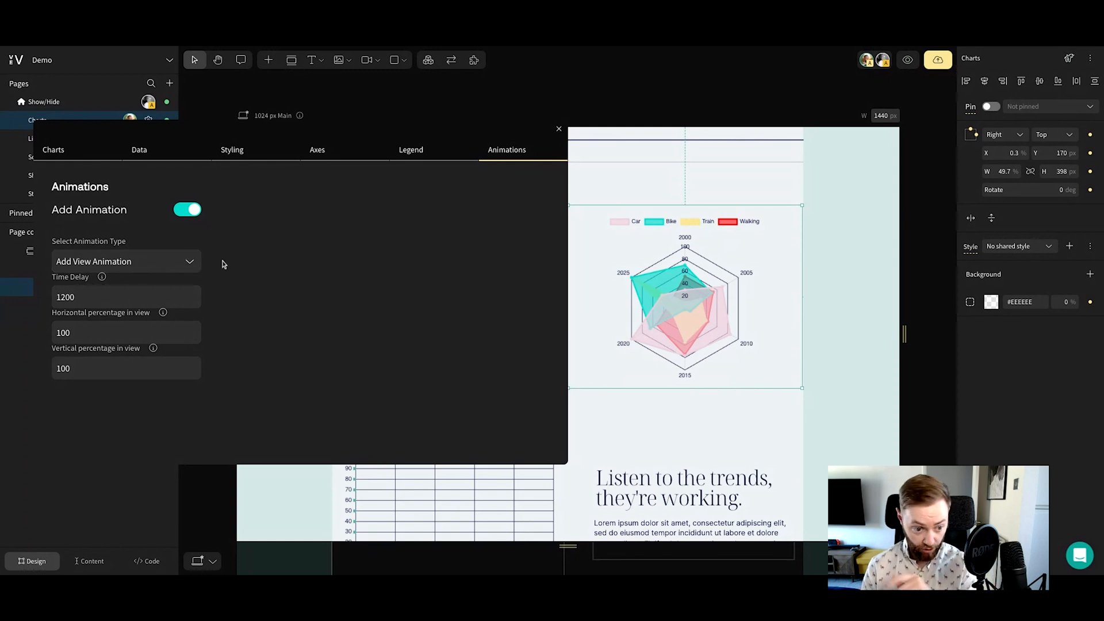
Toggle the radar chart's animation off and on again, and set its animation type to Add Scroll Animation
left_click(187, 212)
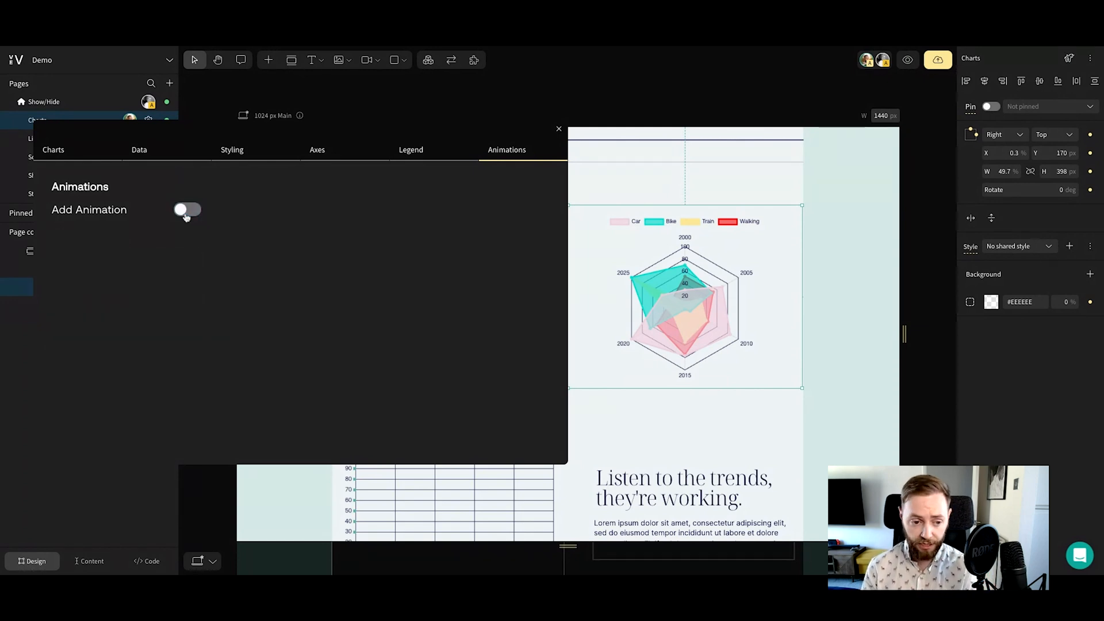
left_click(186, 212)
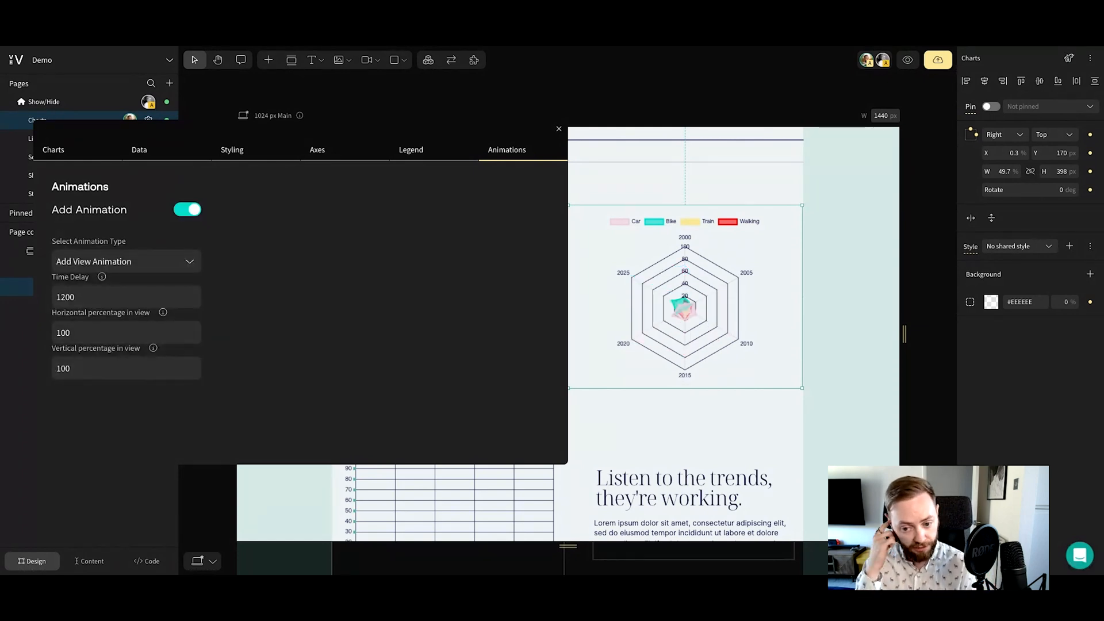
left_click(165, 260)
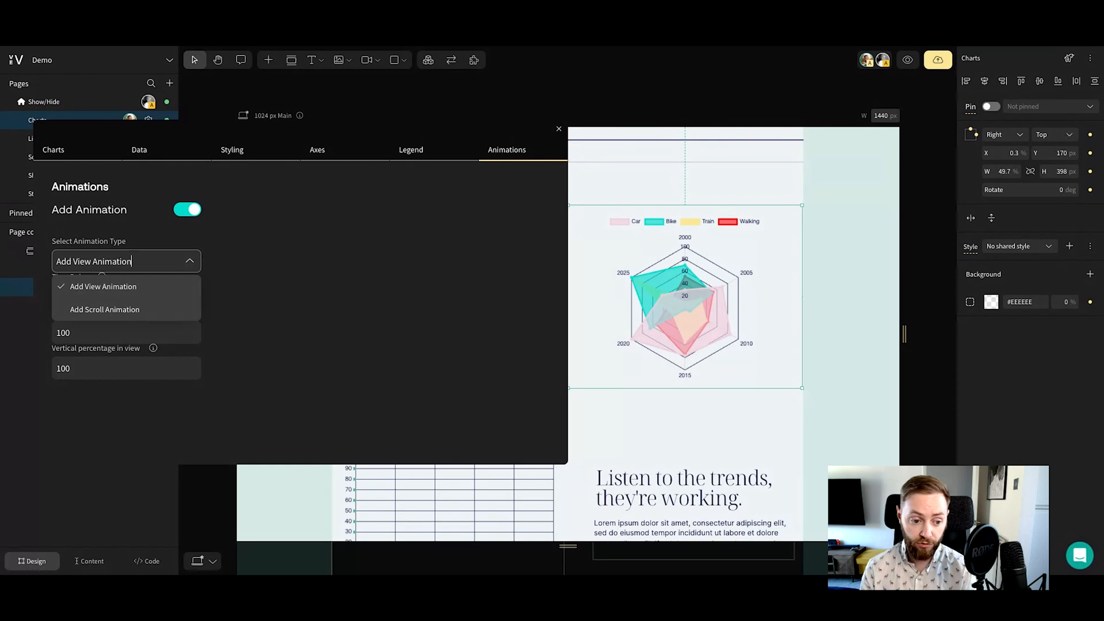
left_click(105, 310)
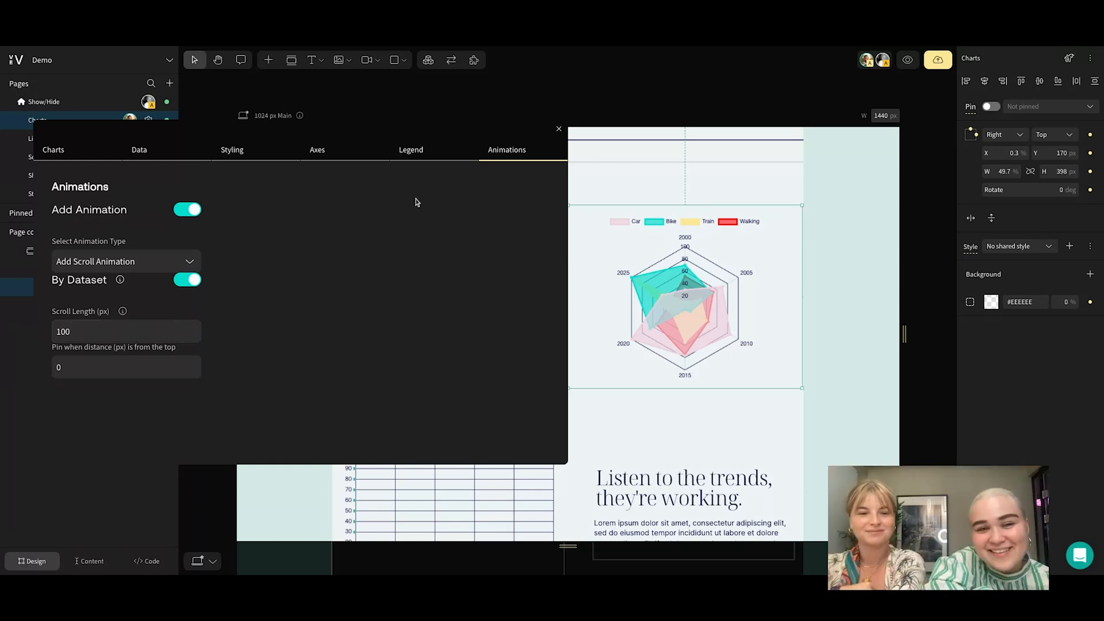
Close the chart settings, go to the Sticky Position page and select its Left Aligned Sticky Image section
left_click(558, 128)
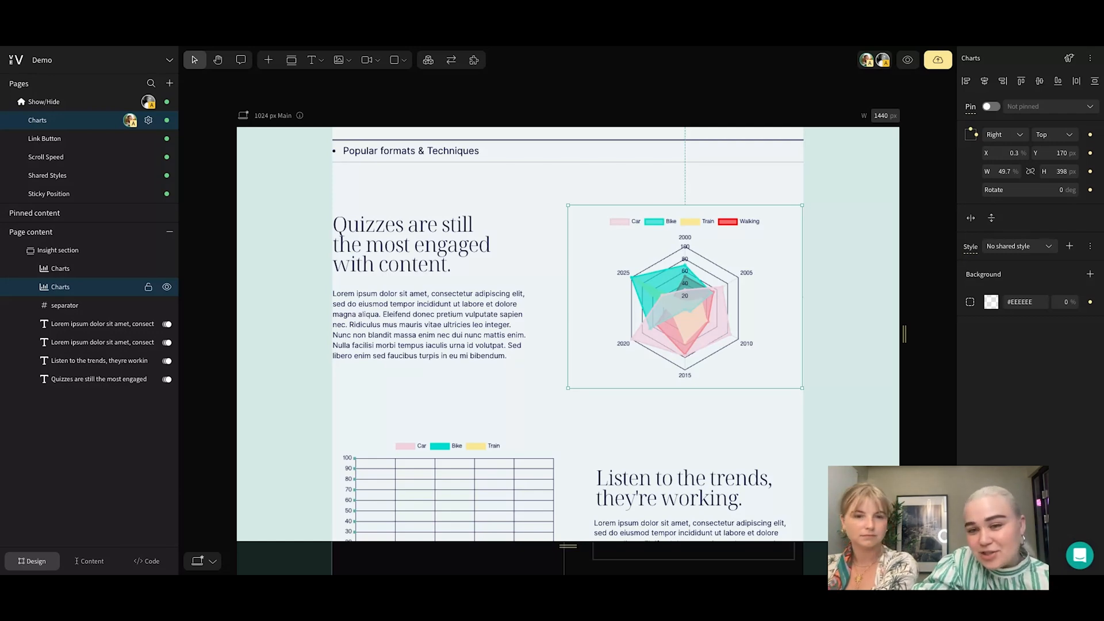
left_click(59, 197)
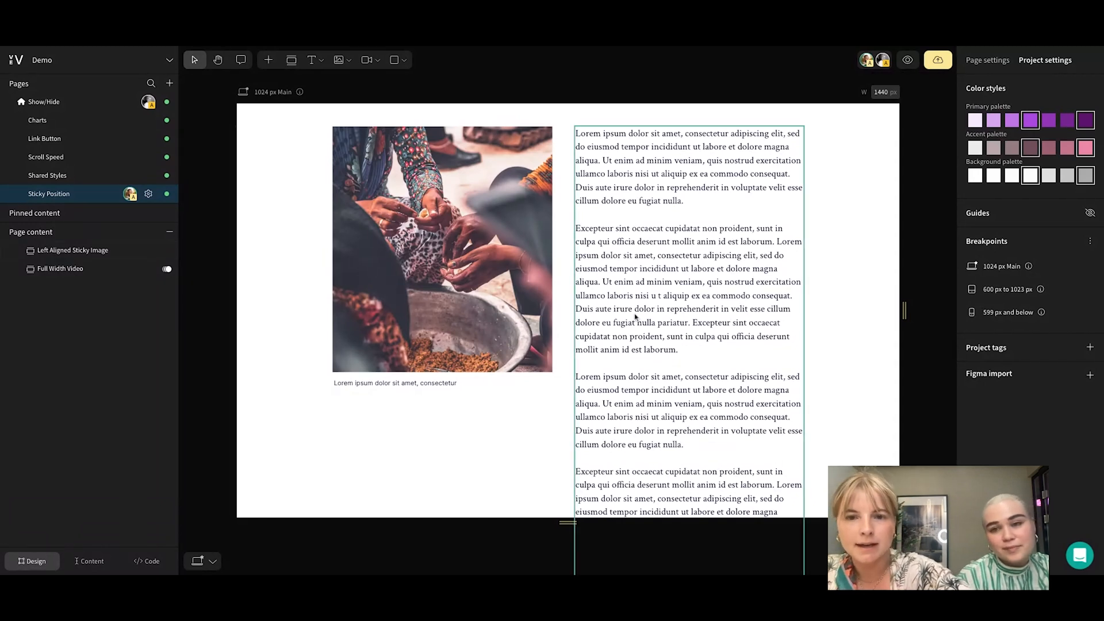
left_click(491, 315)
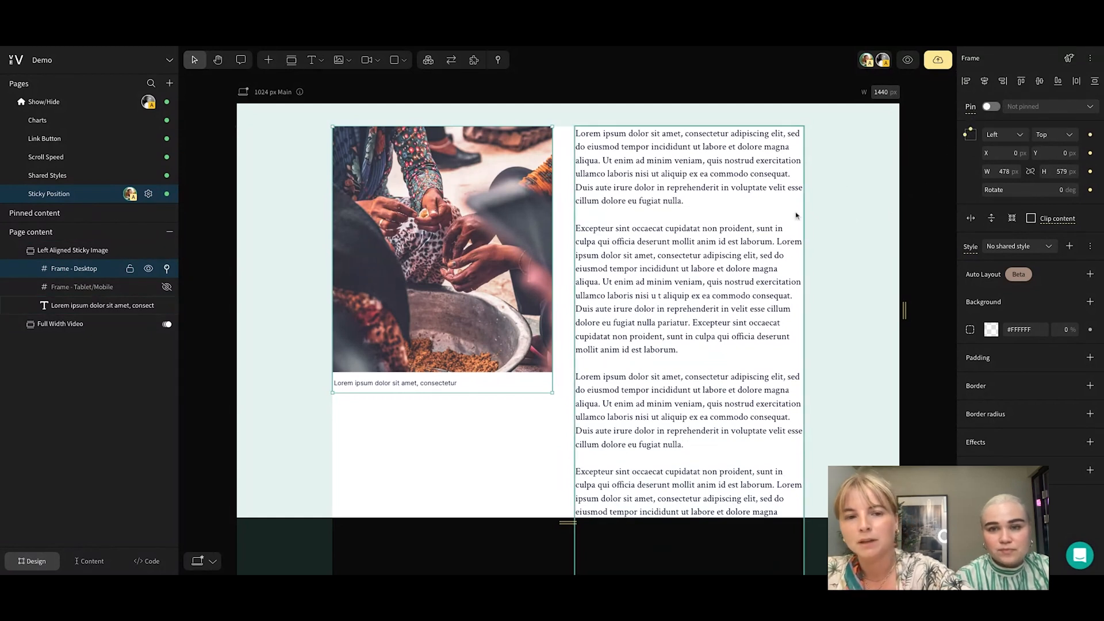
left_click(846, 265)
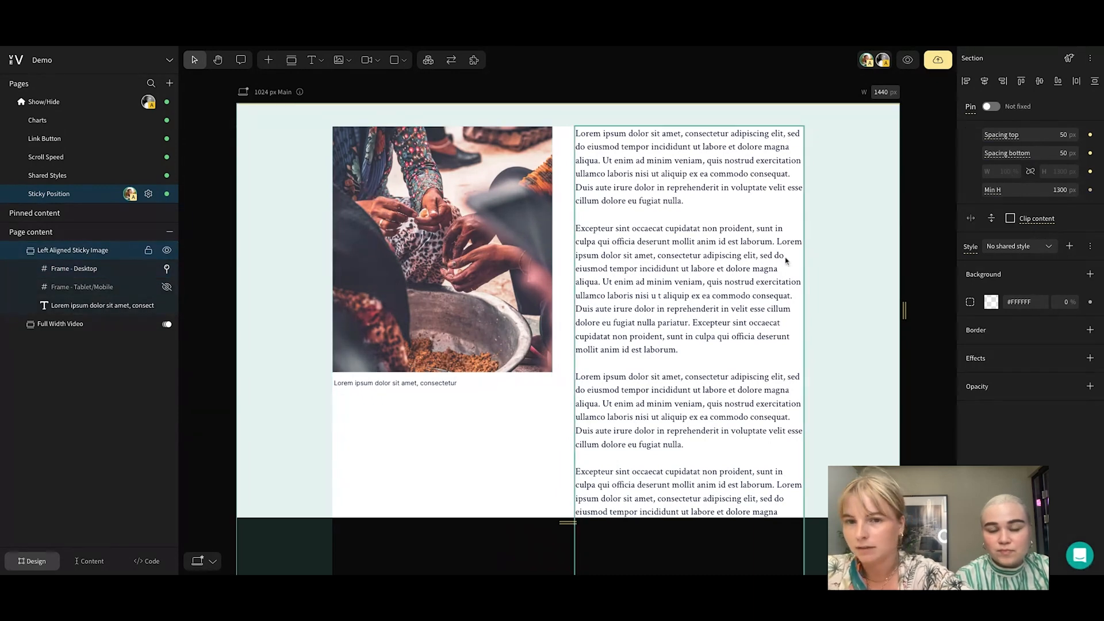
Add an empty section above the Left Aligned Sticky Image section and reduce its minimum height to 100 px
scroll(814, 260, "up", 1)
scroll(813, 260, "down", 2)
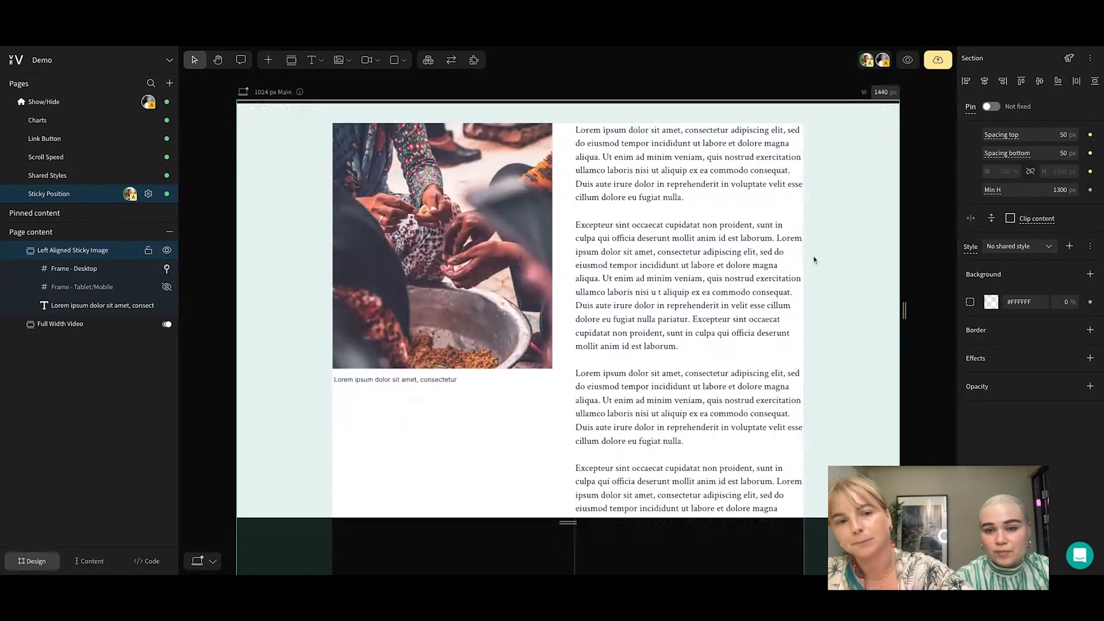
scroll(814, 257, "up", 1)
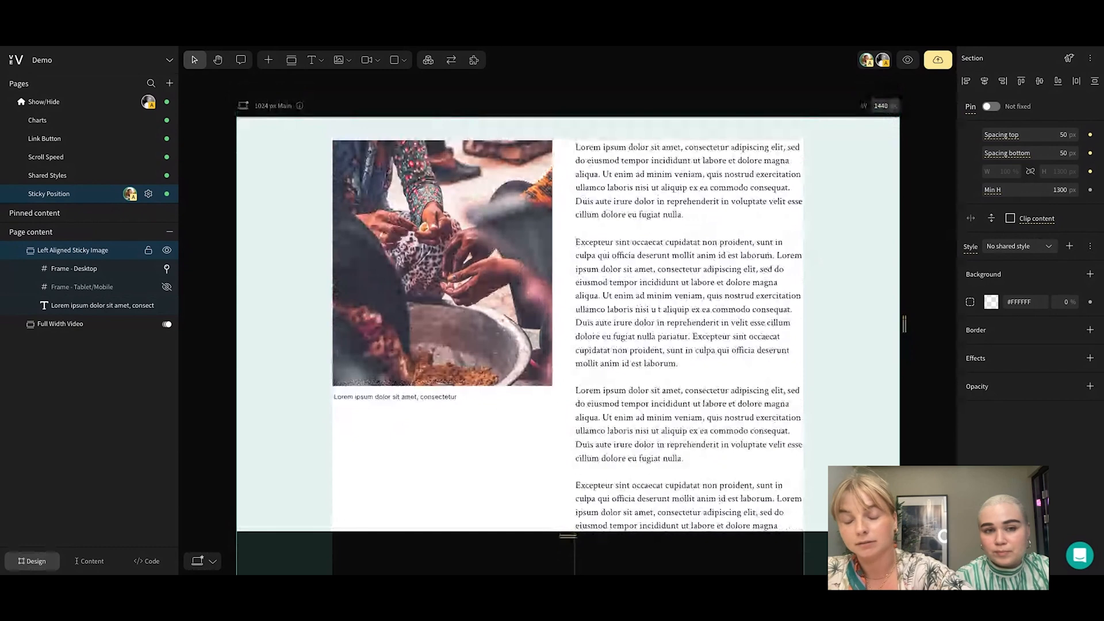
left_click(587, 124)
scroll(584, 371, "down", 2)
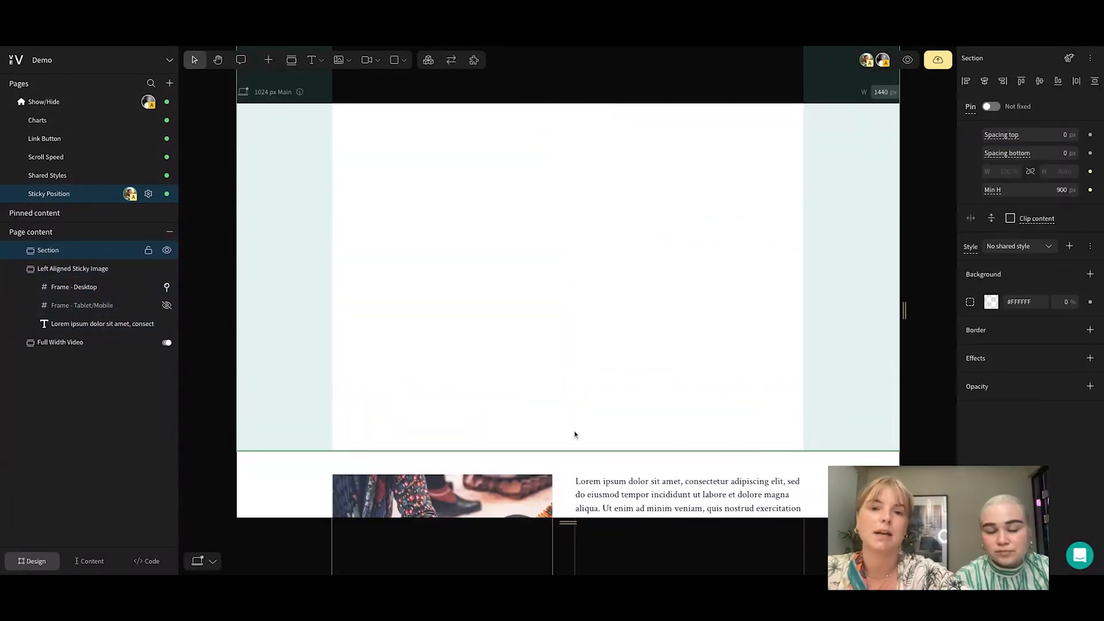
left_click_drag(572, 447, 574, 112)
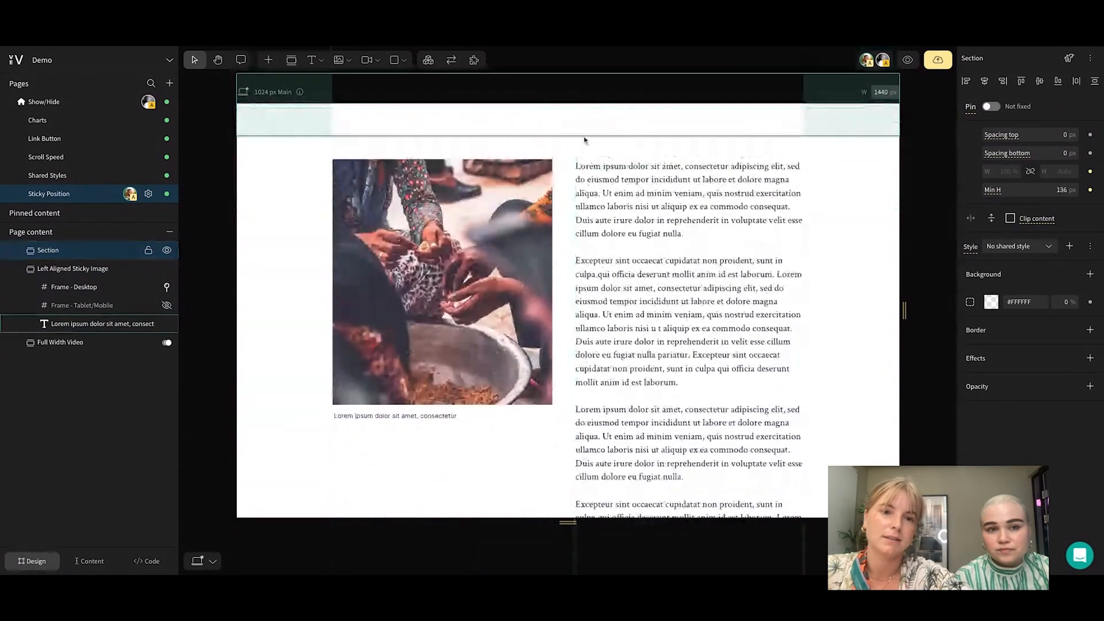
scroll(579, 147, "up", 4)
left_click_drag(570, 291, 571, 271)
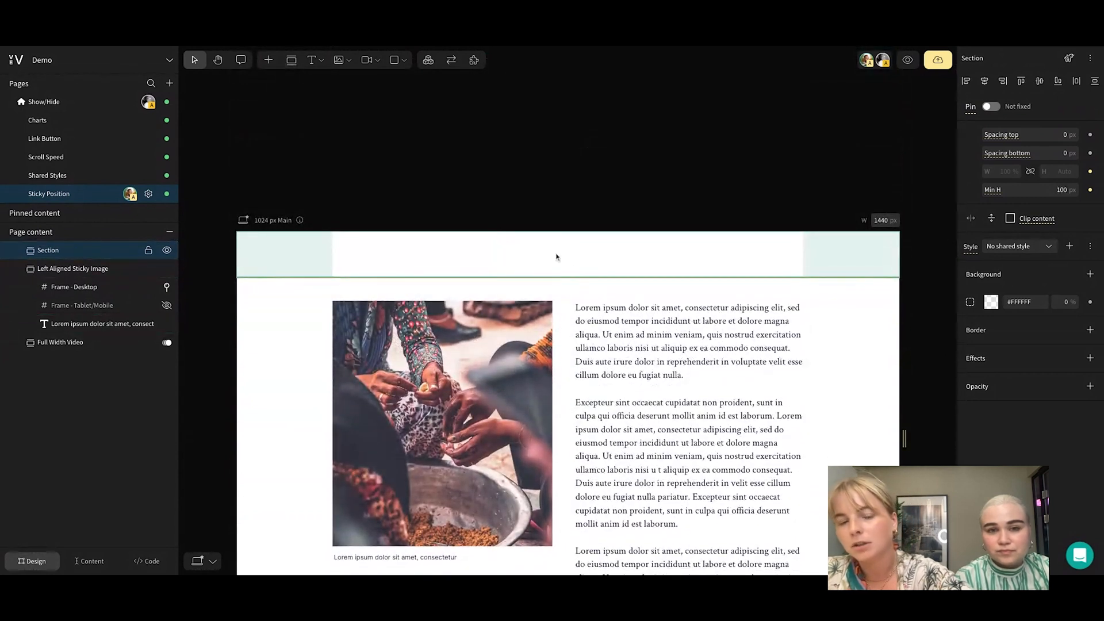
Place a Vev logo shape near the middle of the new section and pin it to all pages
left_click(267, 61)
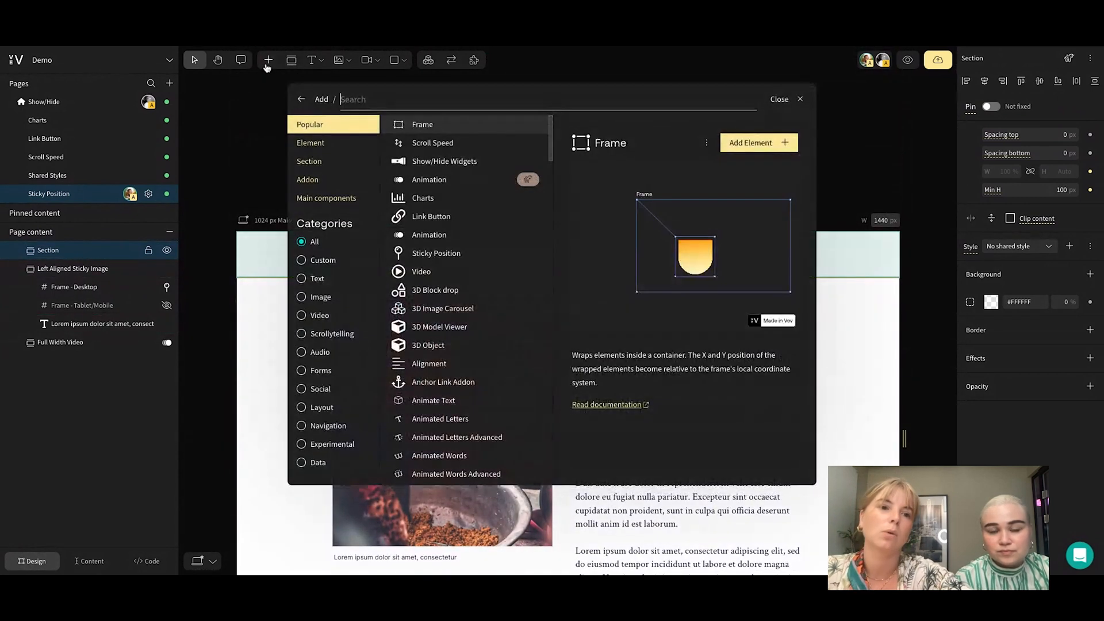
left_click(404, 60)
left_click(400, 118)
left_click(560, 244)
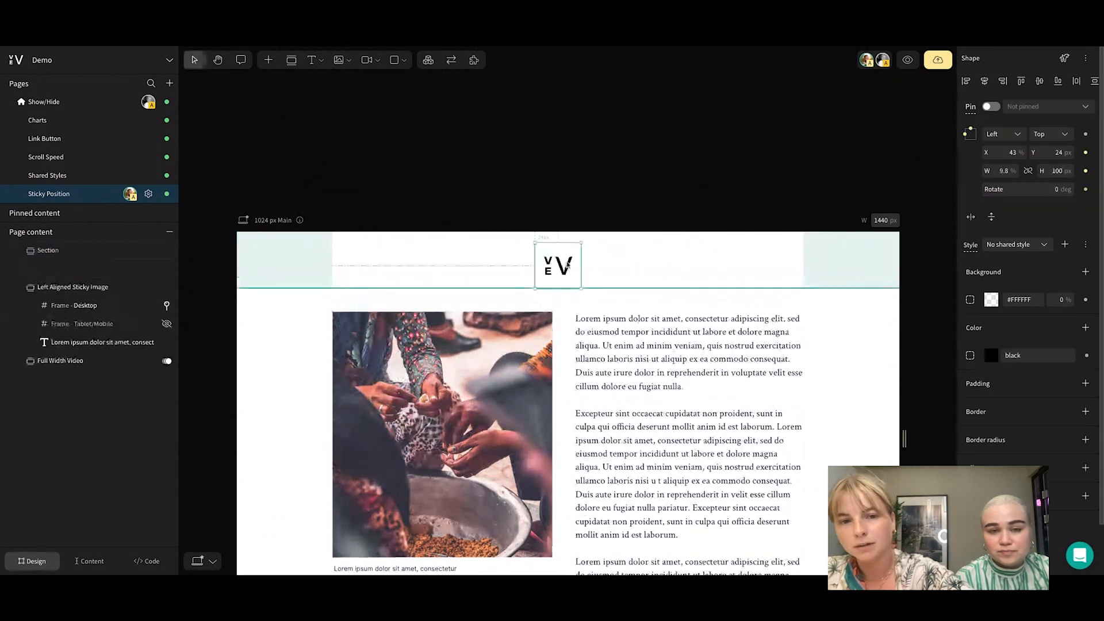
left_click(991, 107)
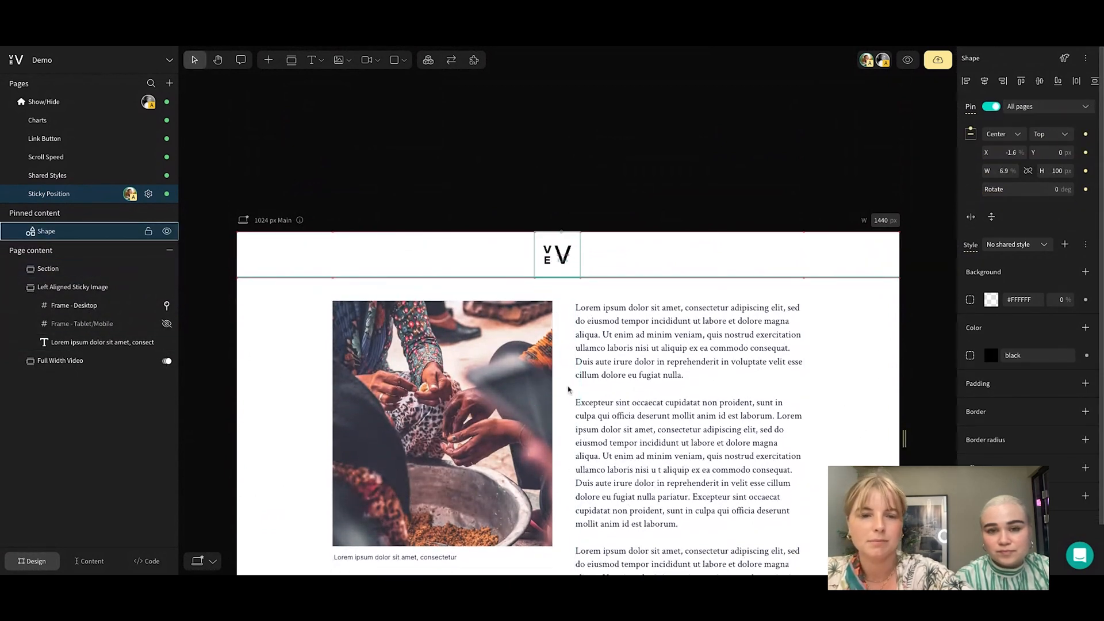
Preview the page and examine how the pinned logo behaves while scrolling past the image and video
left_click(908, 60)
scroll(709, 379, "down", 5)
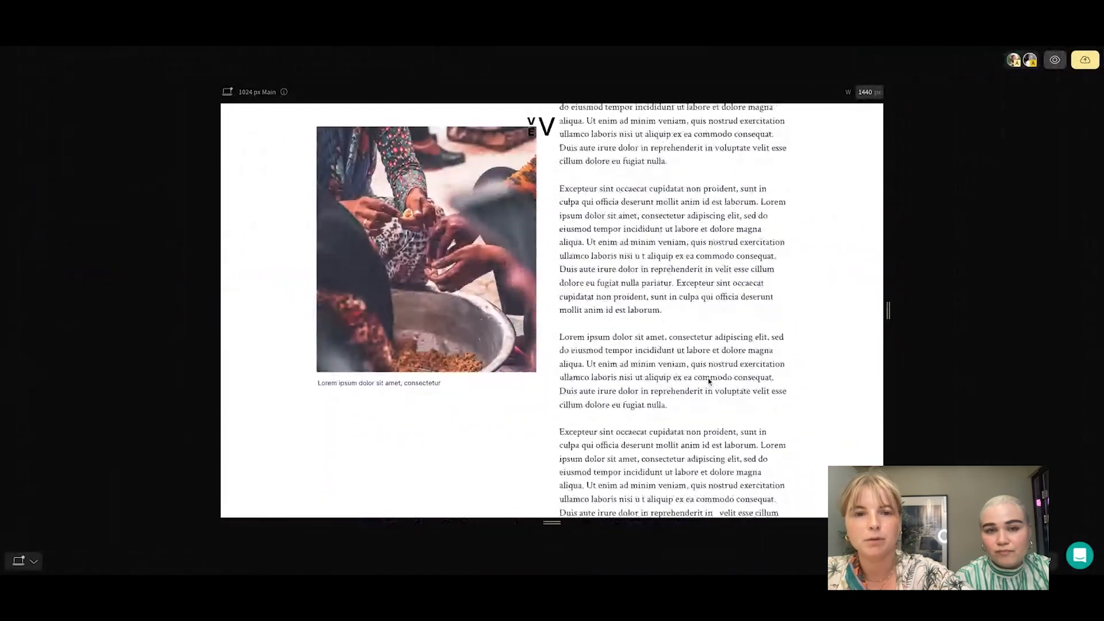
scroll(709, 381, "up", 2)
scroll(709, 381, "down", 2)
scroll(707, 380, "up", 6)
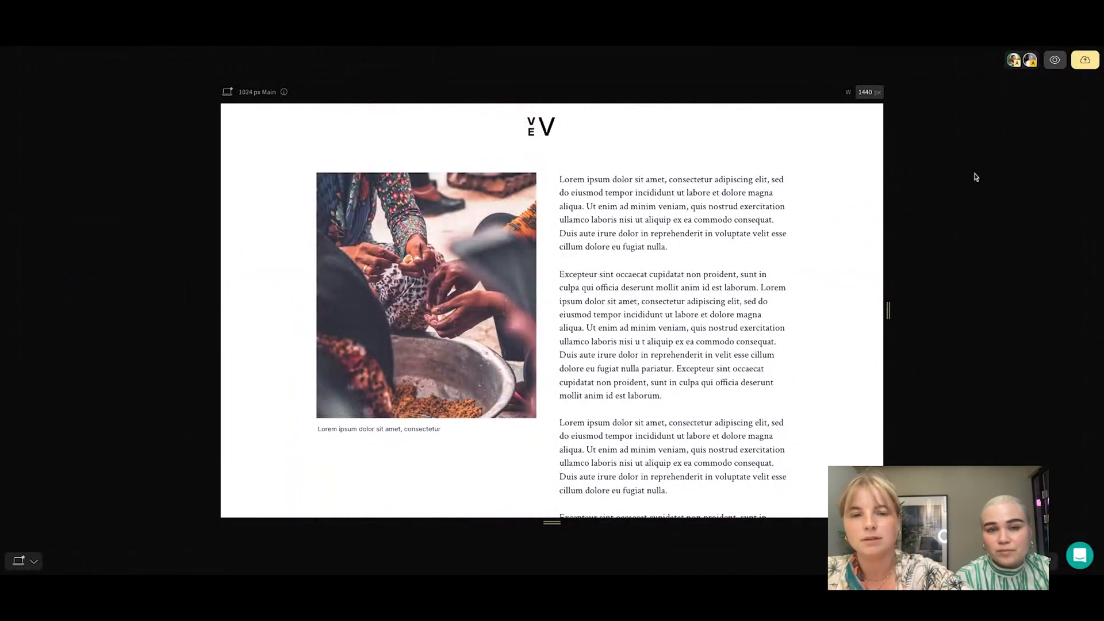
scroll(597, 339, "down", 5)
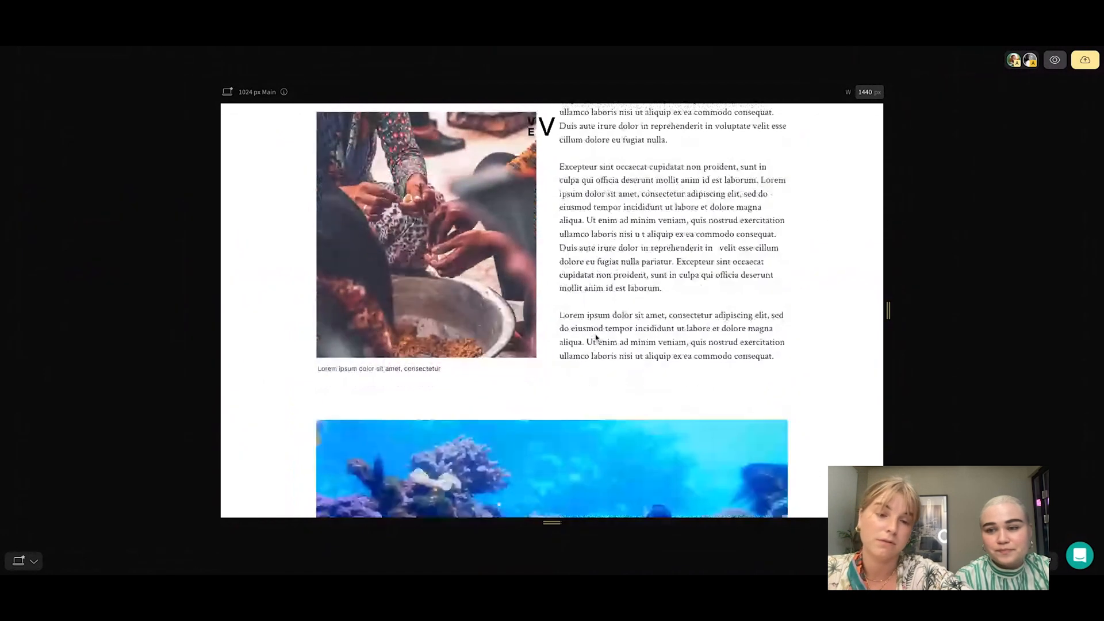
scroll(597, 338, "up", 5)
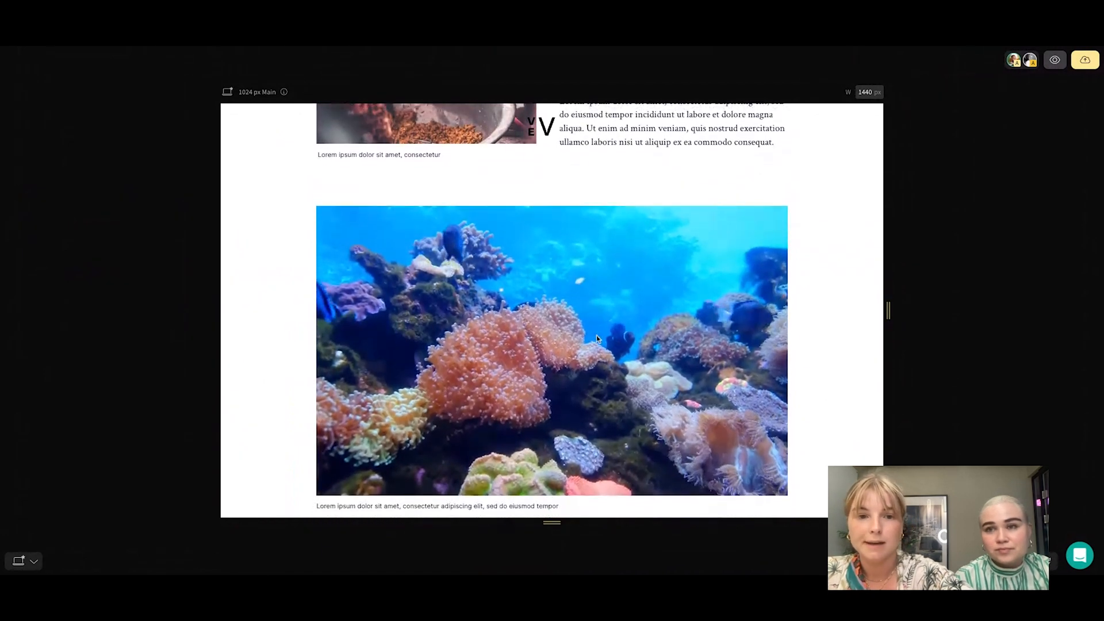
scroll(597, 339, "up", 3)
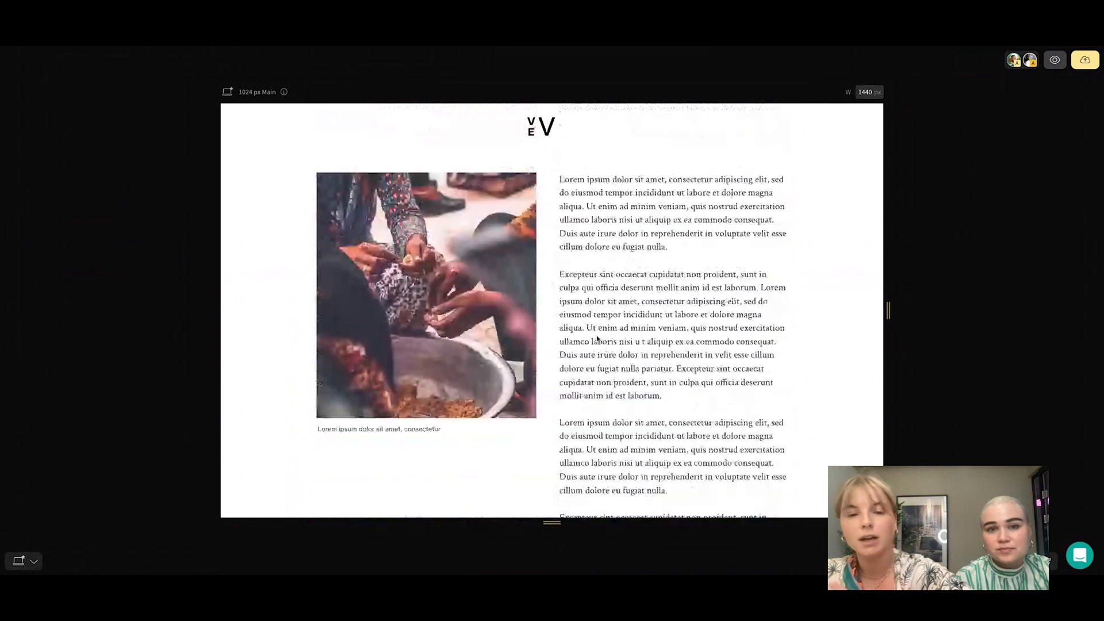
left_click(1055, 60)
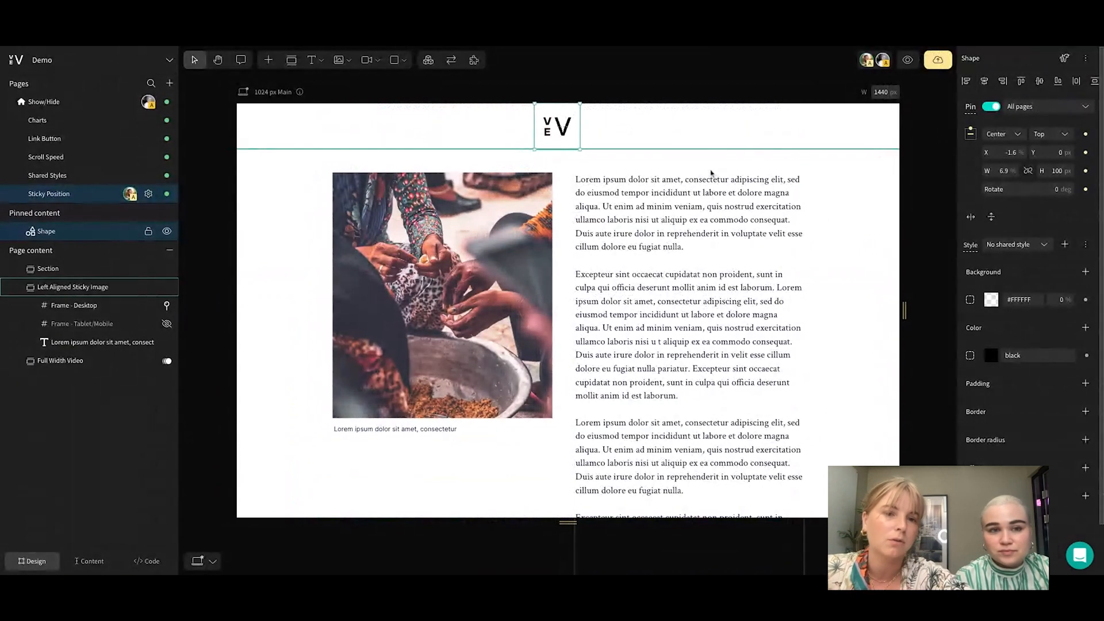
Delete the empty header section and the pinned logo shape from the Sticky Position page, leaving nothing selected
left_click(673, 123)
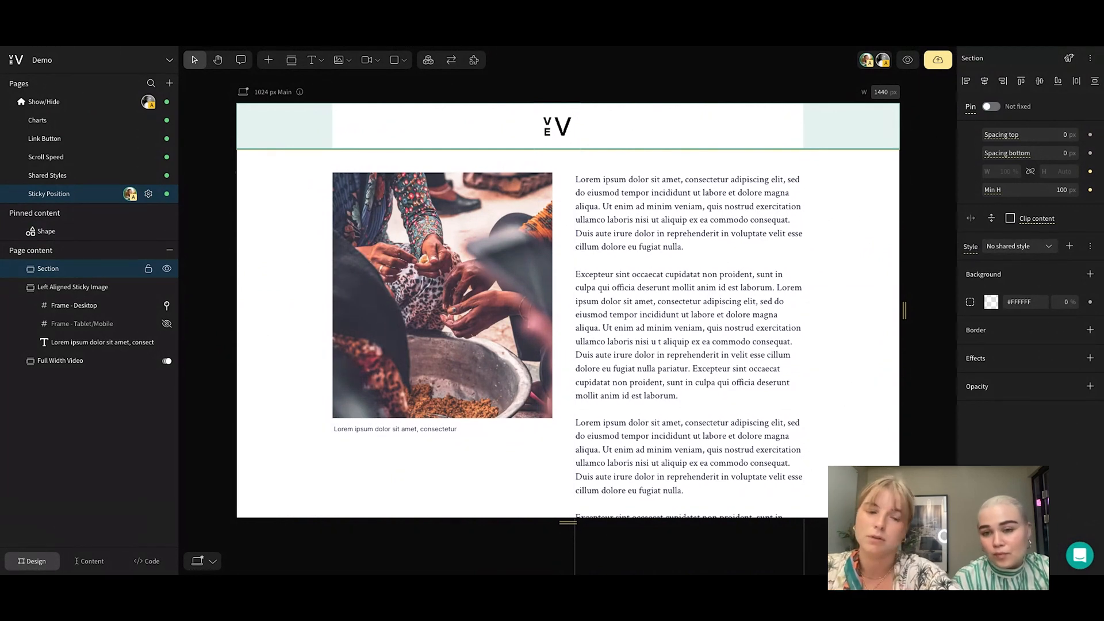
key("Delete")
left_click(558, 125)
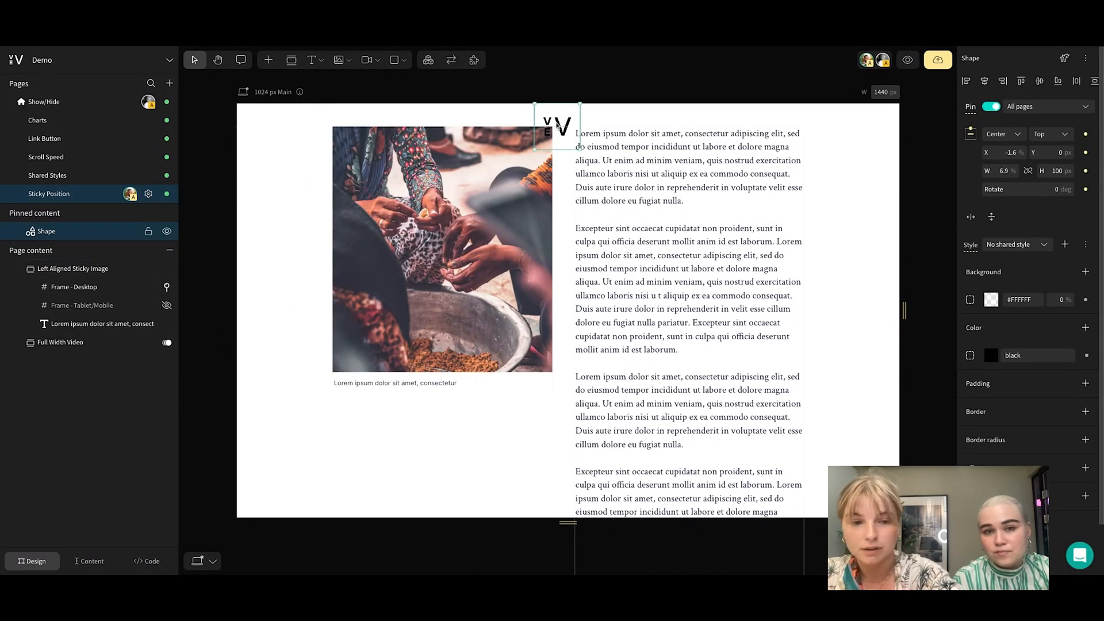
key("Delete")
left_click(561, 120)
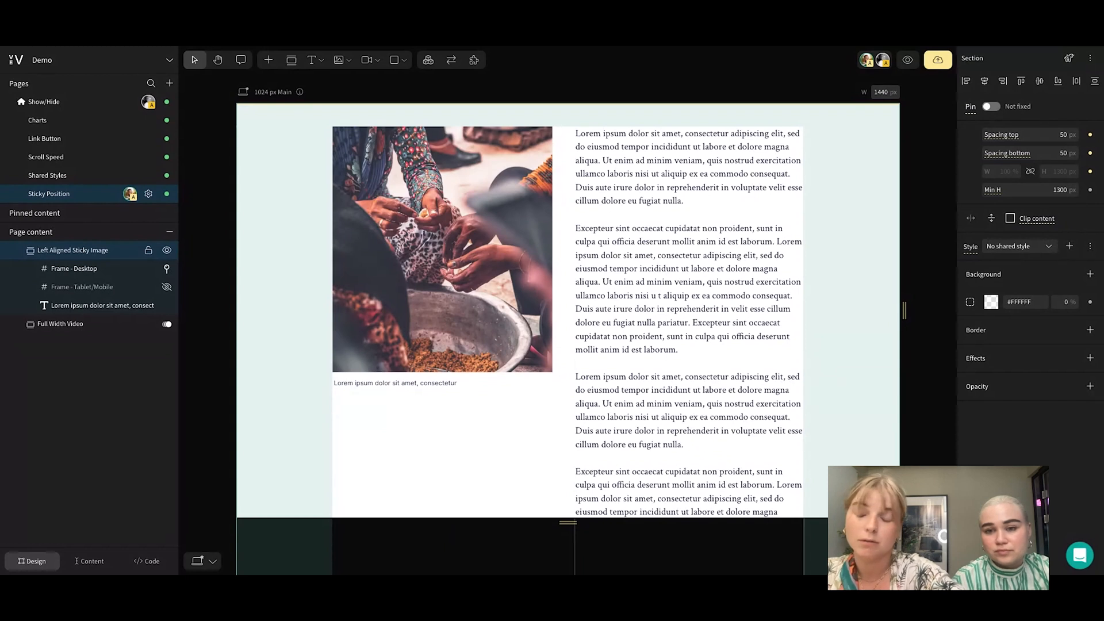
key("Escape")
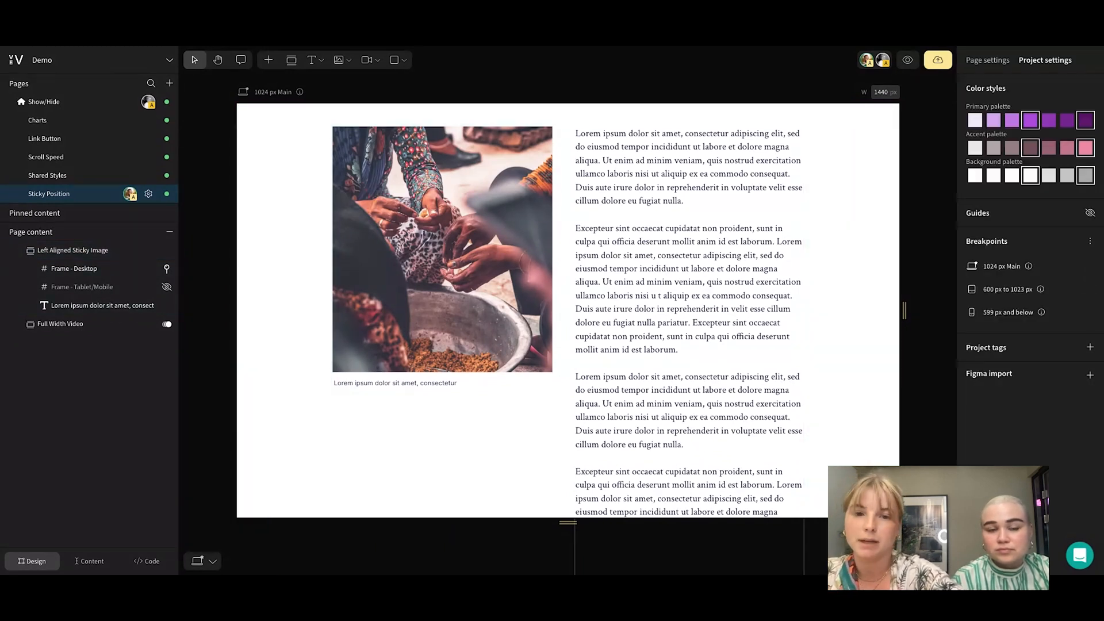
Preview the page and examine how the sticky image behaves beside the scrolling text down to the video
left_click(914, 69)
scroll(759, 362, "down", 10)
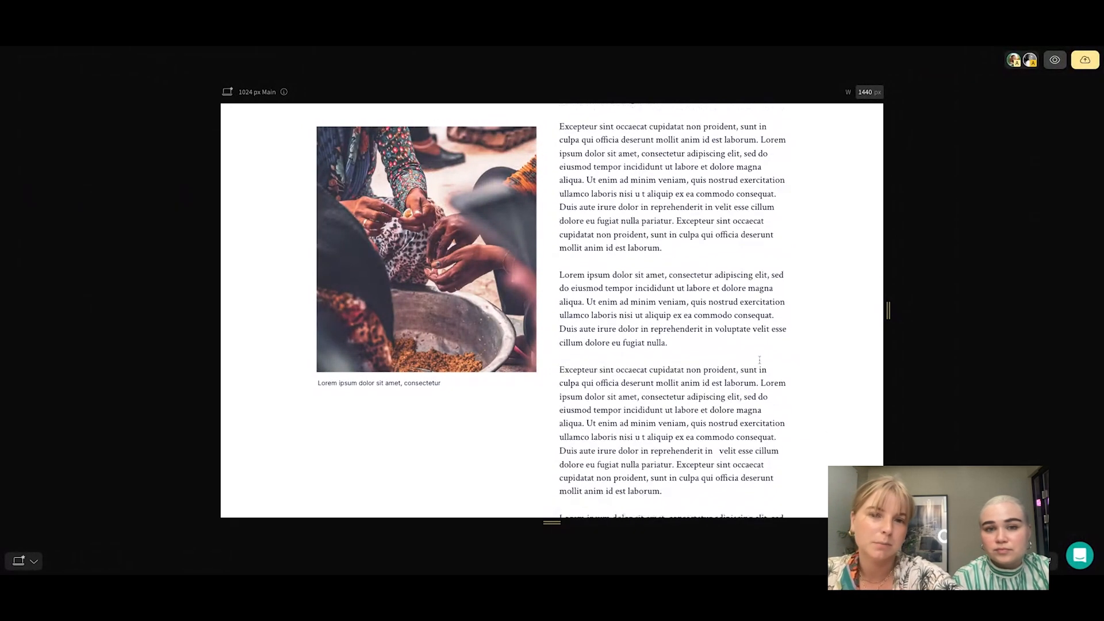
scroll(759, 359, "down", 3)
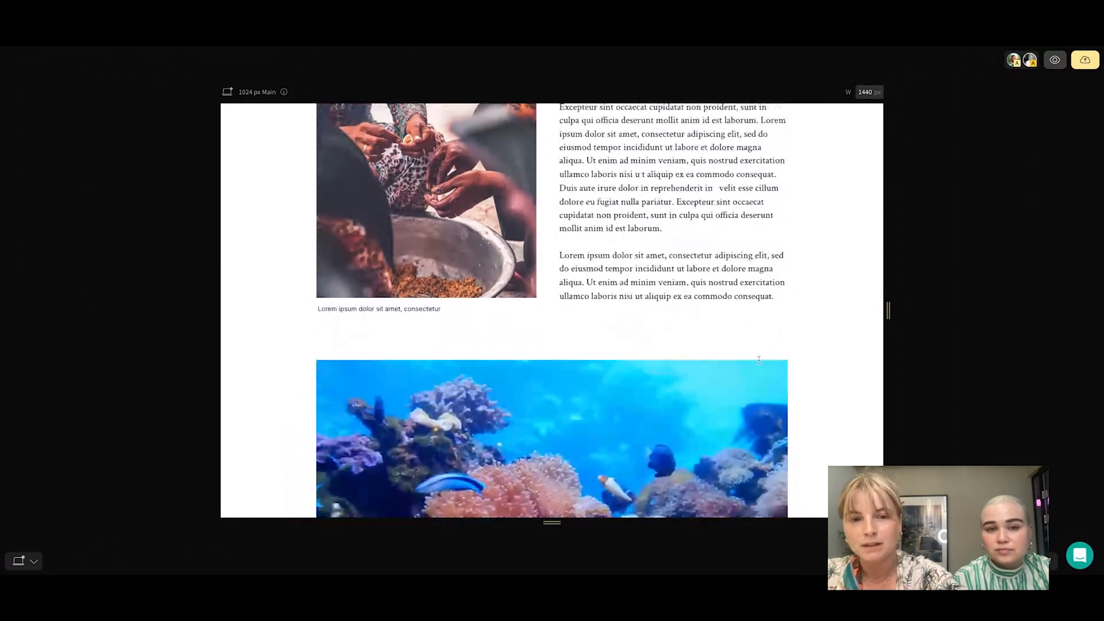
scroll(759, 359, "up", 5)
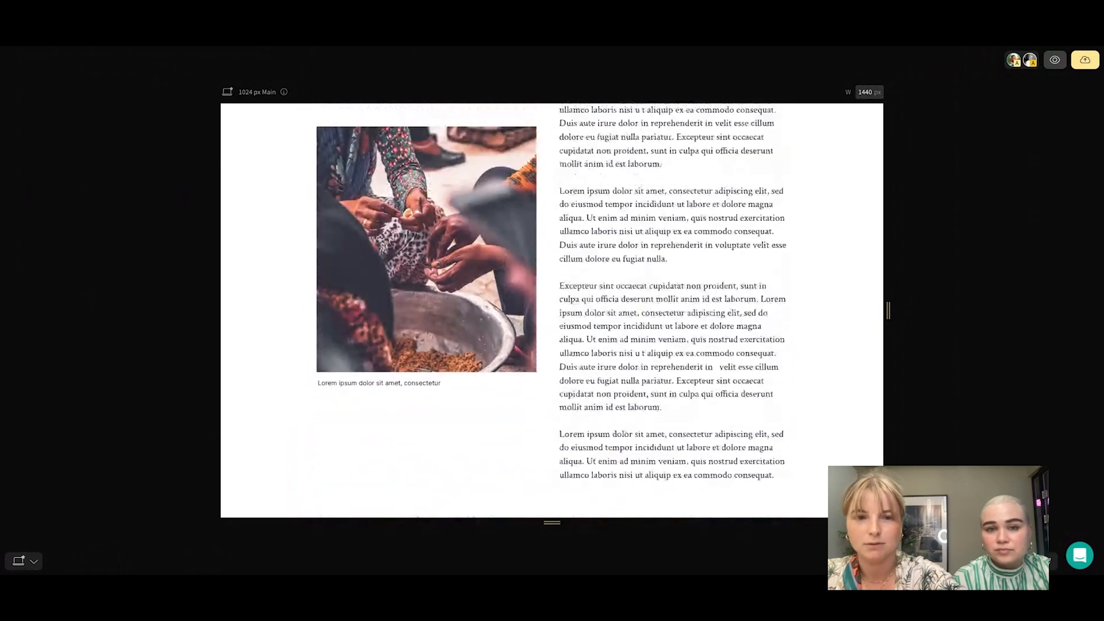
scroll(759, 360, "down", 2)
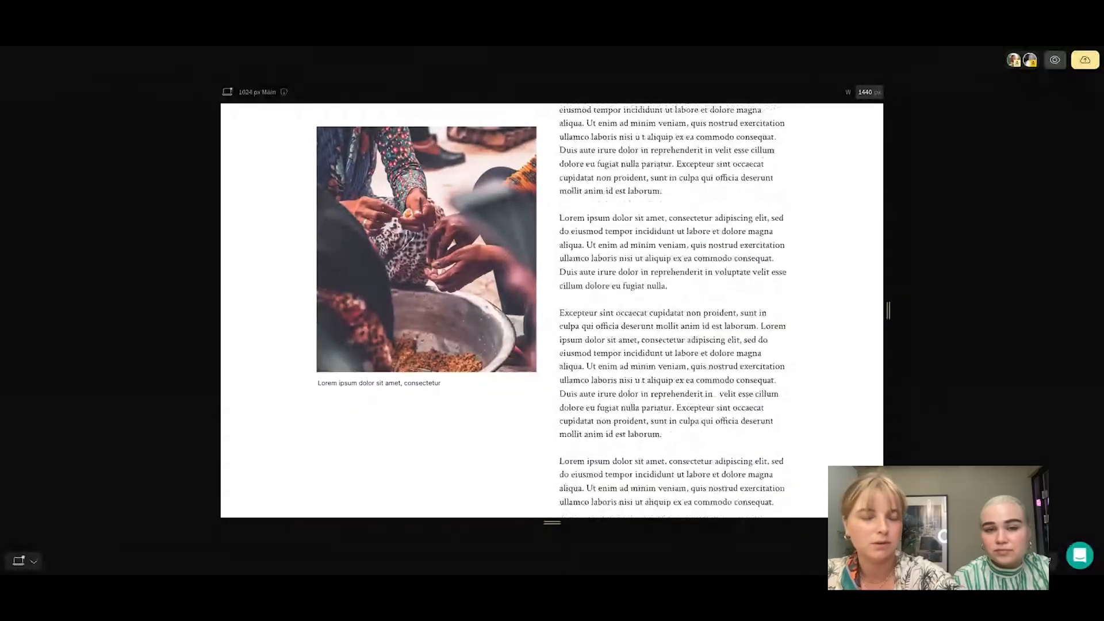
scroll(732, 360, "down", 4)
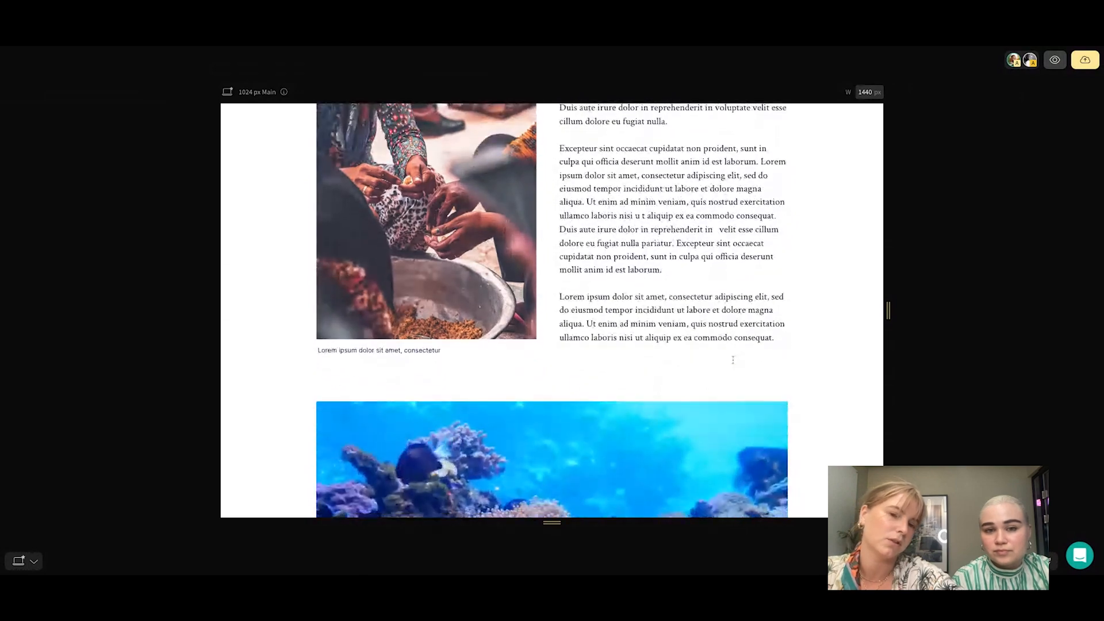
scroll(732, 360, "up", 6)
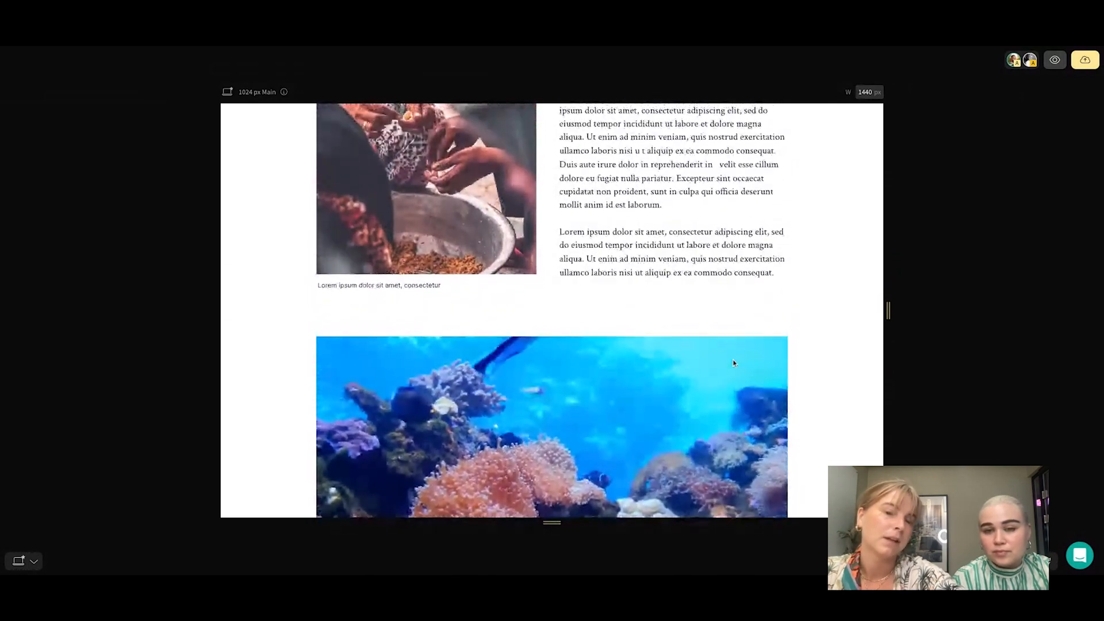
scroll(733, 360, "up", 1)
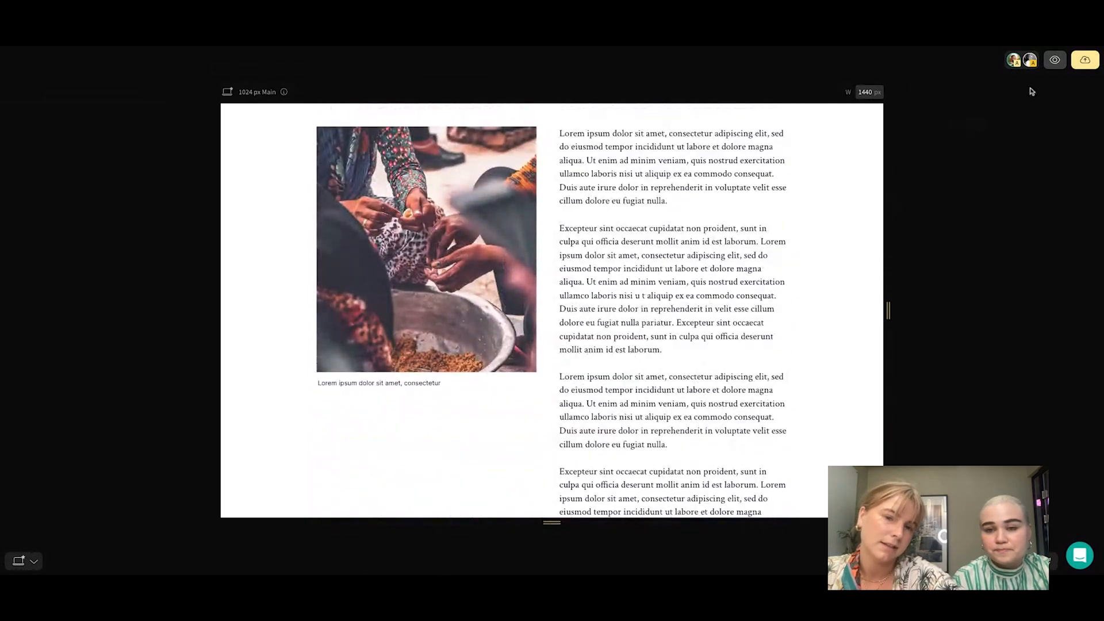
left_click(1055, 60)
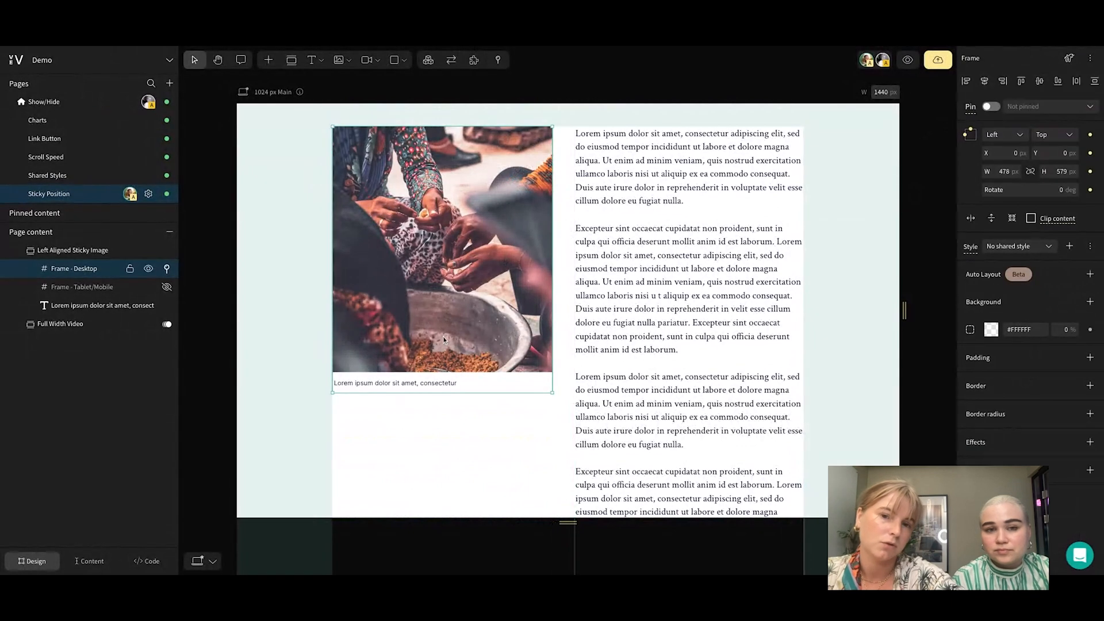
Search the addons for "sticky" and view the Sticky Position addon for the desktop image frame
left_click(475, 61)
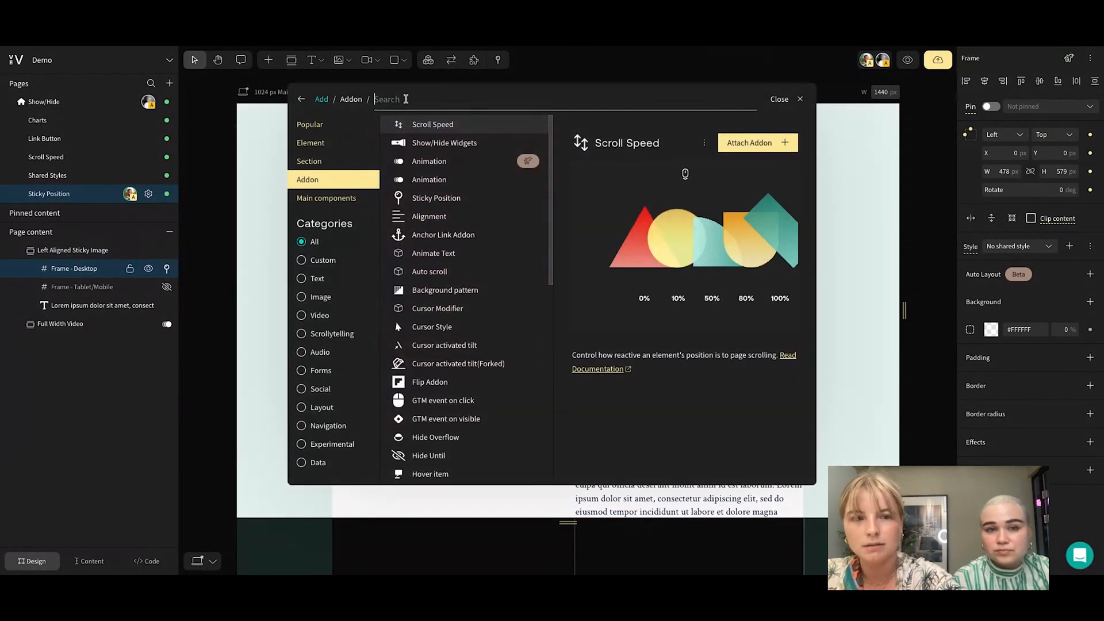
type("sticky")
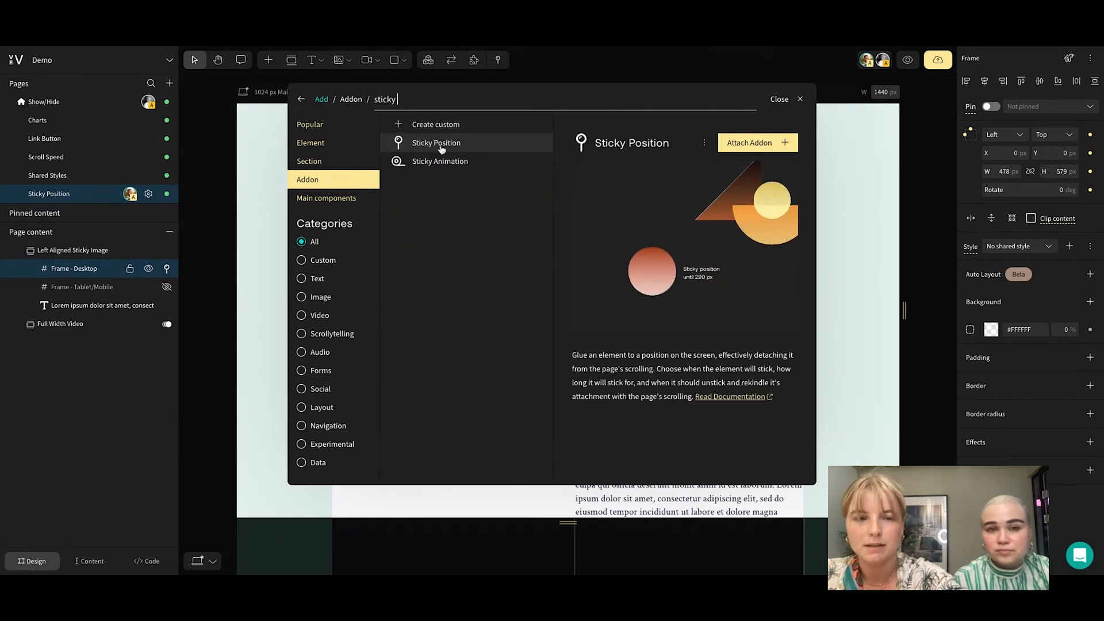
left_click(467, 144)
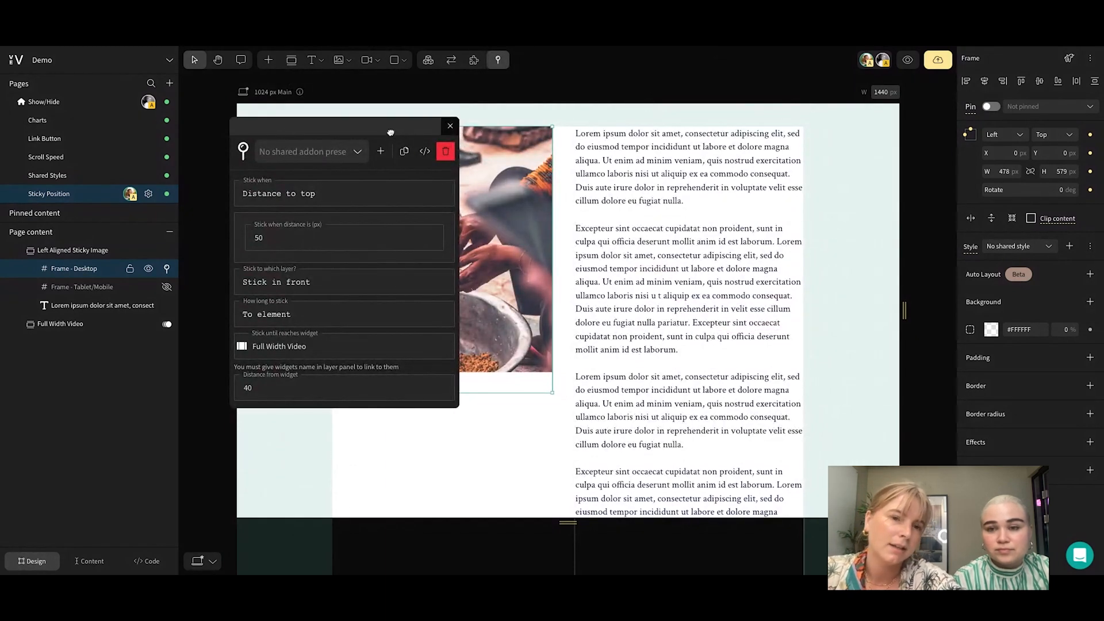
Examine the Sticky Position addon's options for when the desktop image frame sticks and which layer it sticks to
left_click_drag(390, 133, 741, 144)
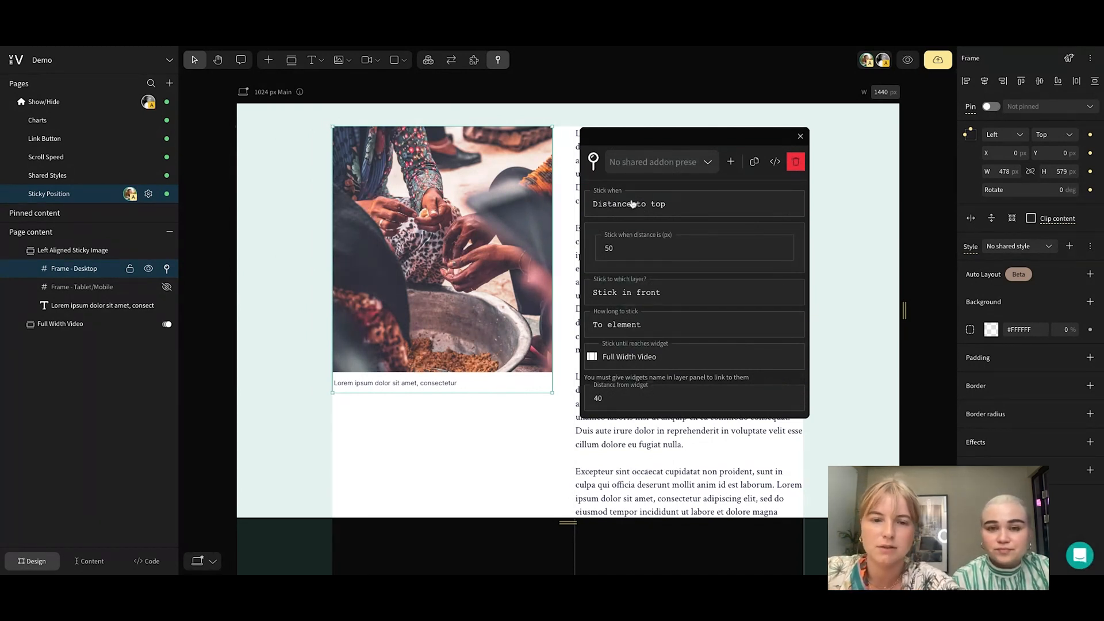
left_click(682, 207)
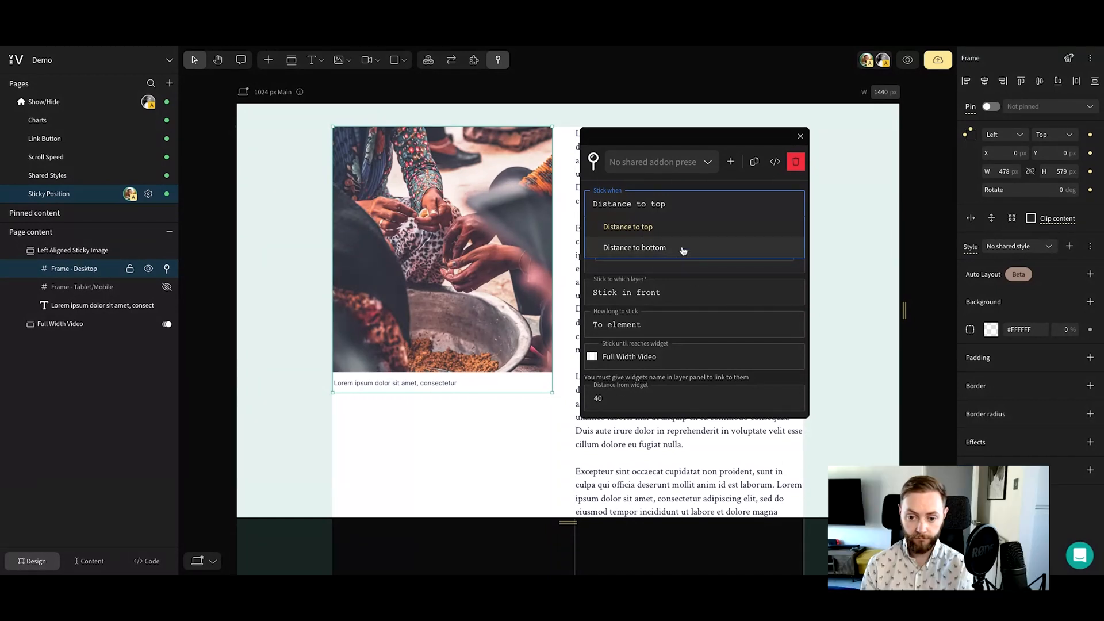
left_click(717, 187)
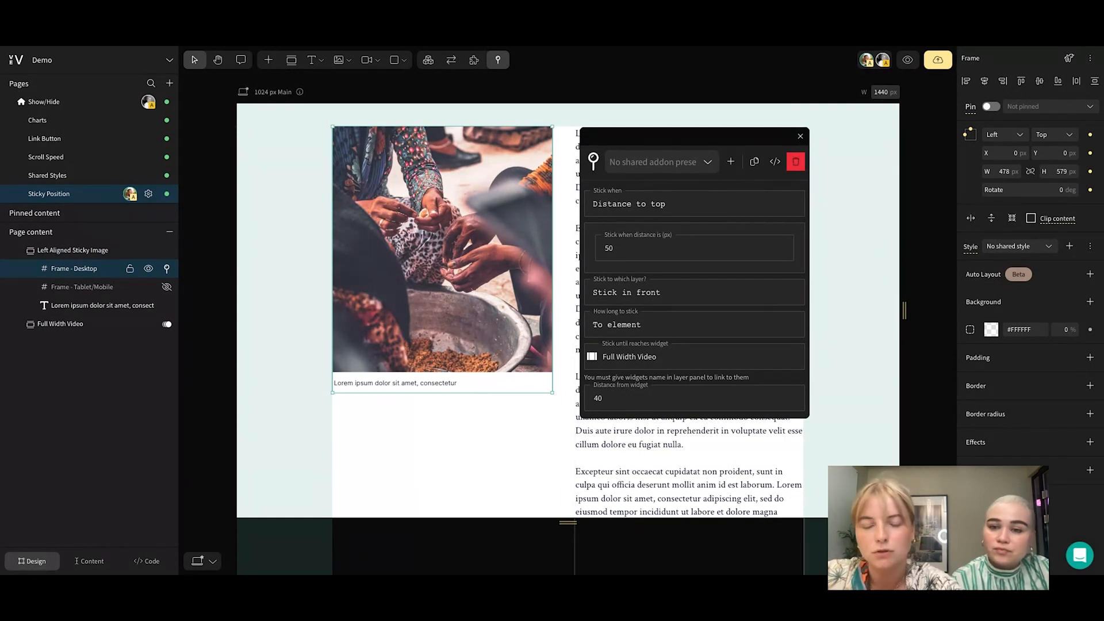
left_click(719, 298)
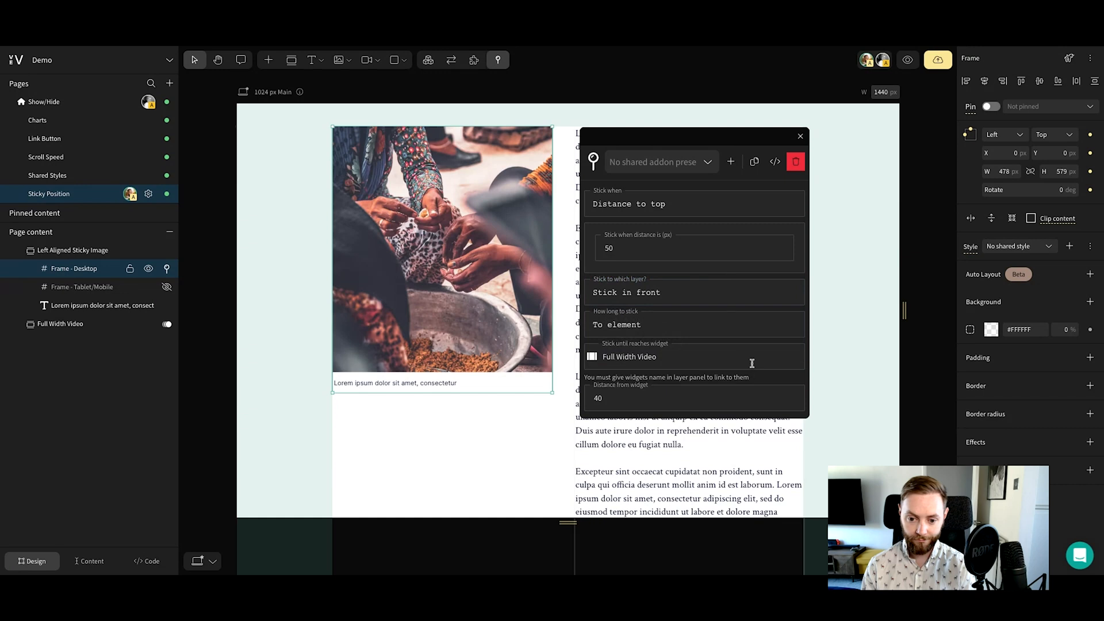
Try the Distance option for how long to stick, and return to To element with Full Width Video as the target widget
left_click(731, 327)
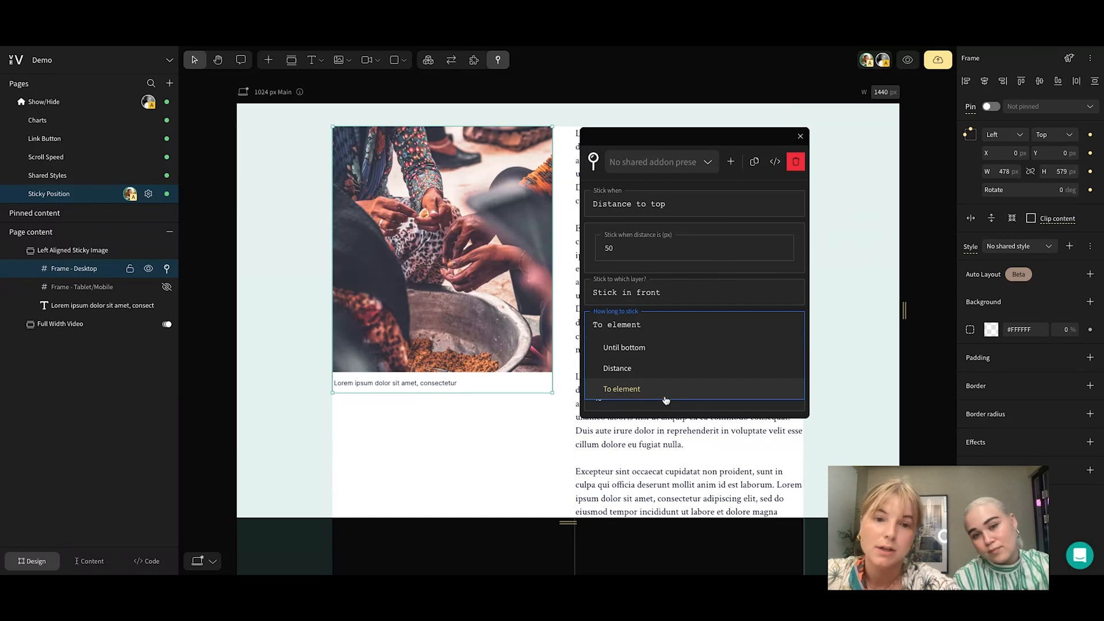
left_click(706, 367)
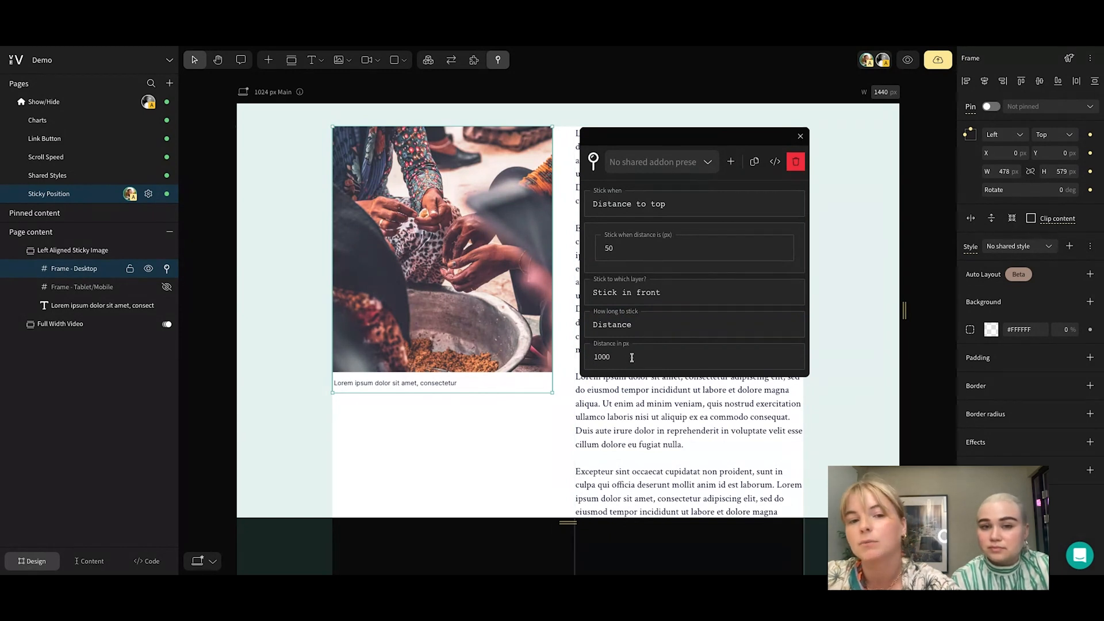
left_click(638, 329)
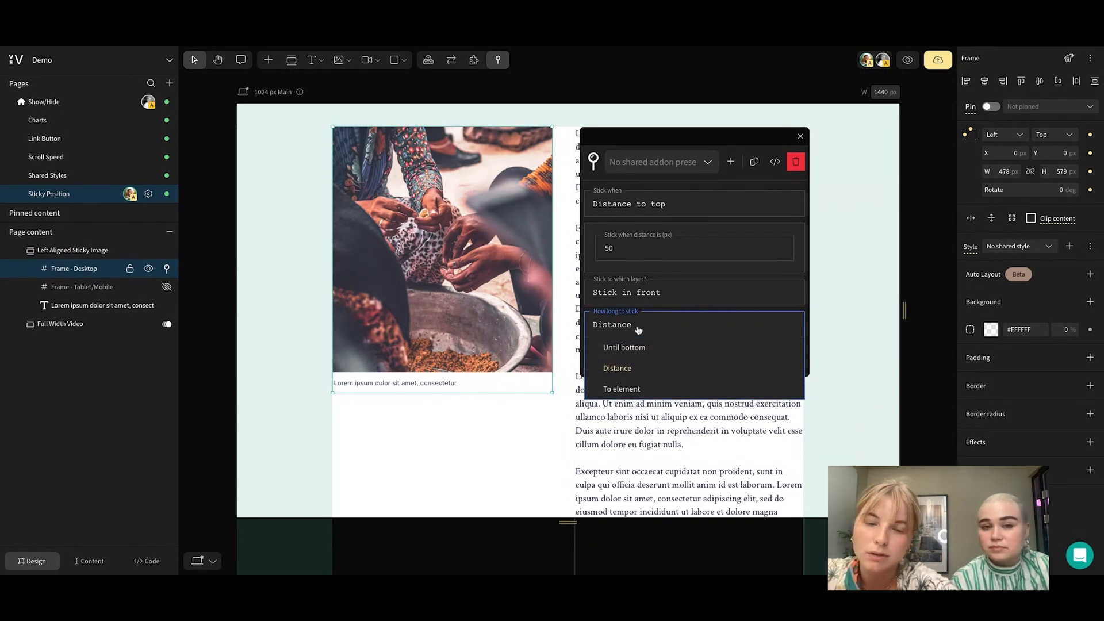
left_click(612, 389)
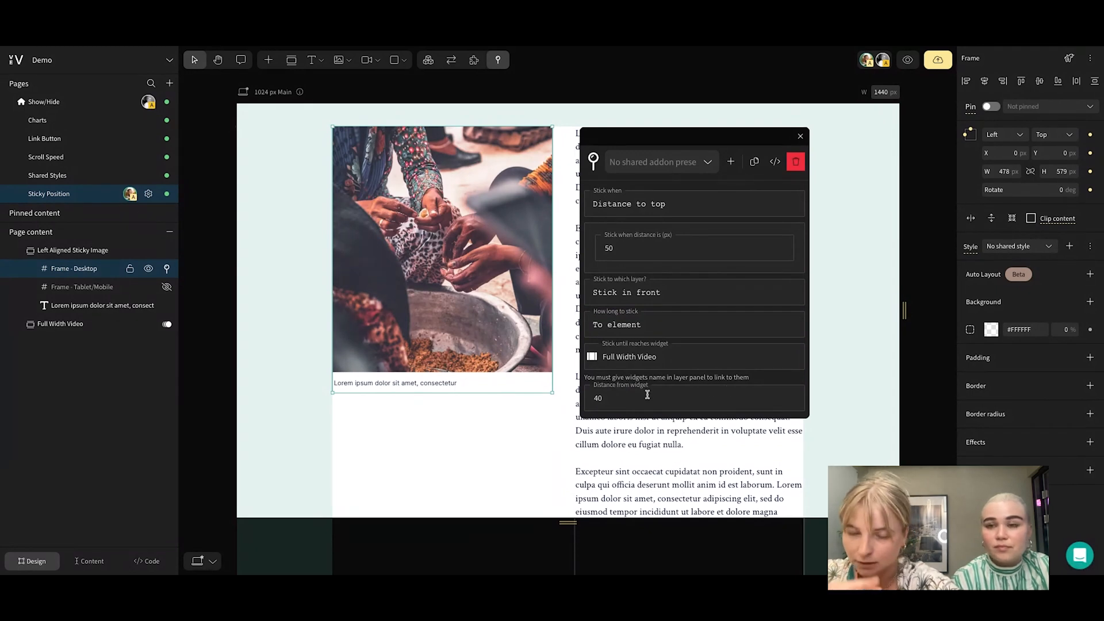
left_click(636, 362)
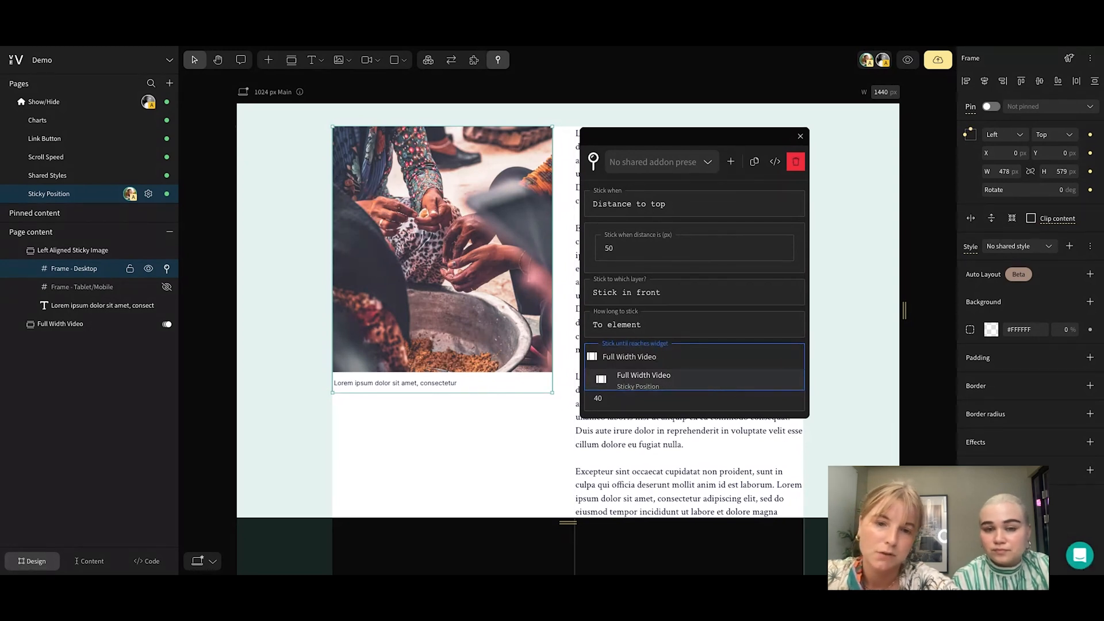
left_click(689, 376)
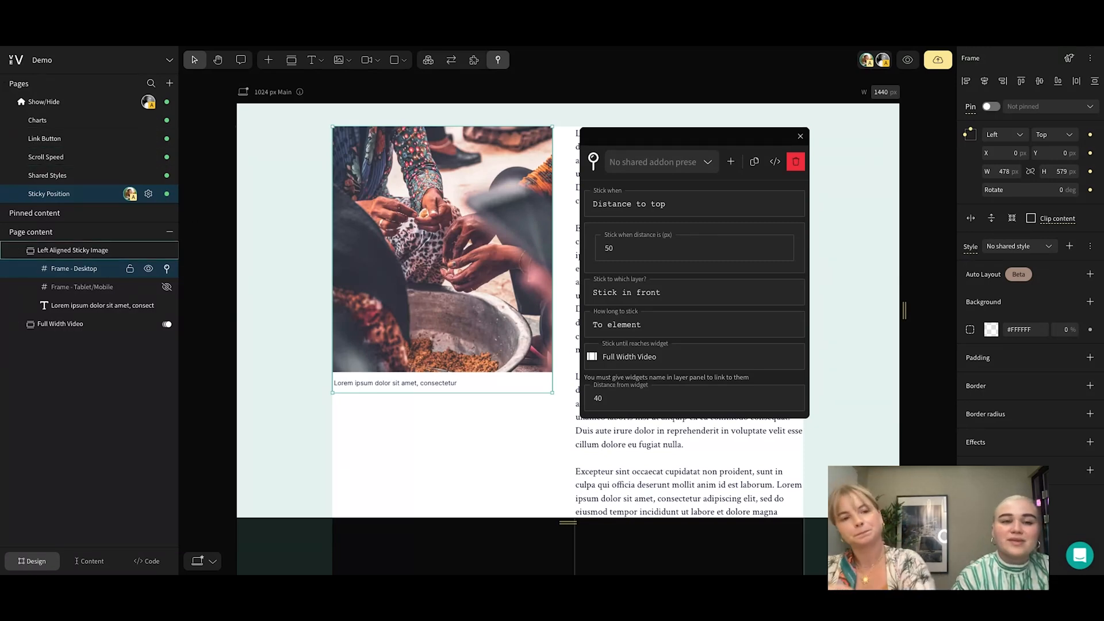
Preview the Sticky Position page to examine the image's sticking down to the video, and leave nothing selected in the editor
left_click(909, 60)
scroll(791, 288, "down", 5)
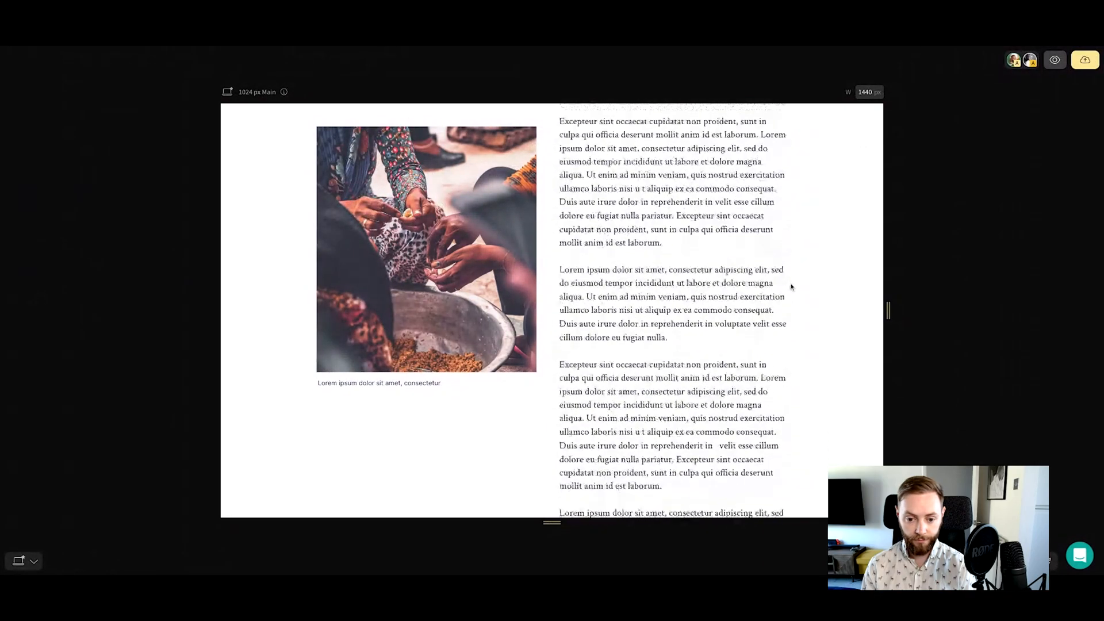
scroll(790, 288, "down", 6)
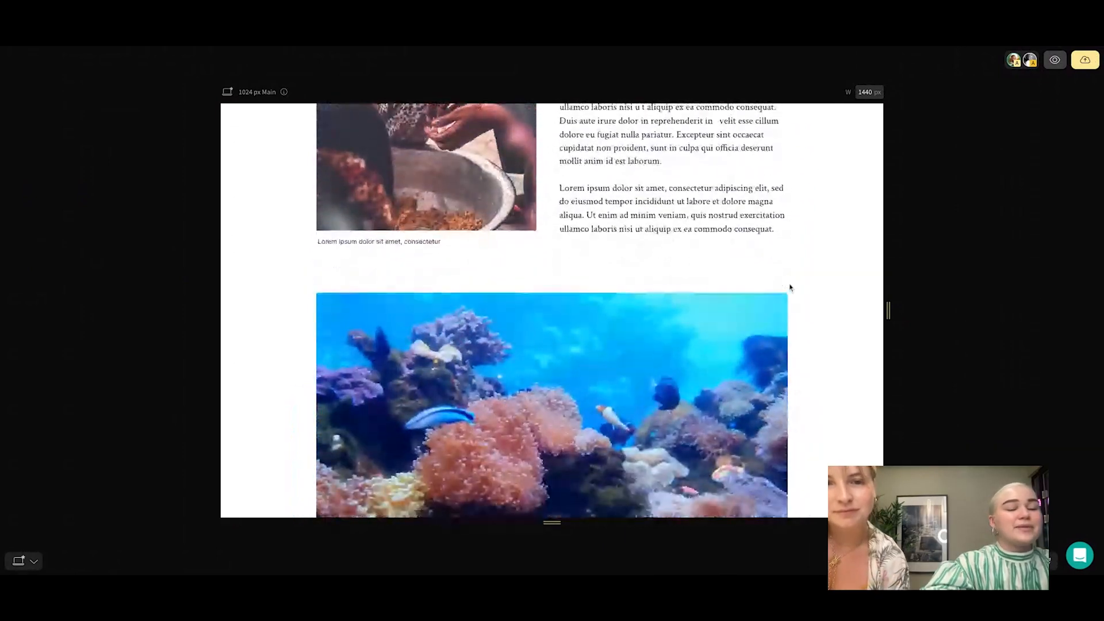
scroll(792, 276, "up", 8)
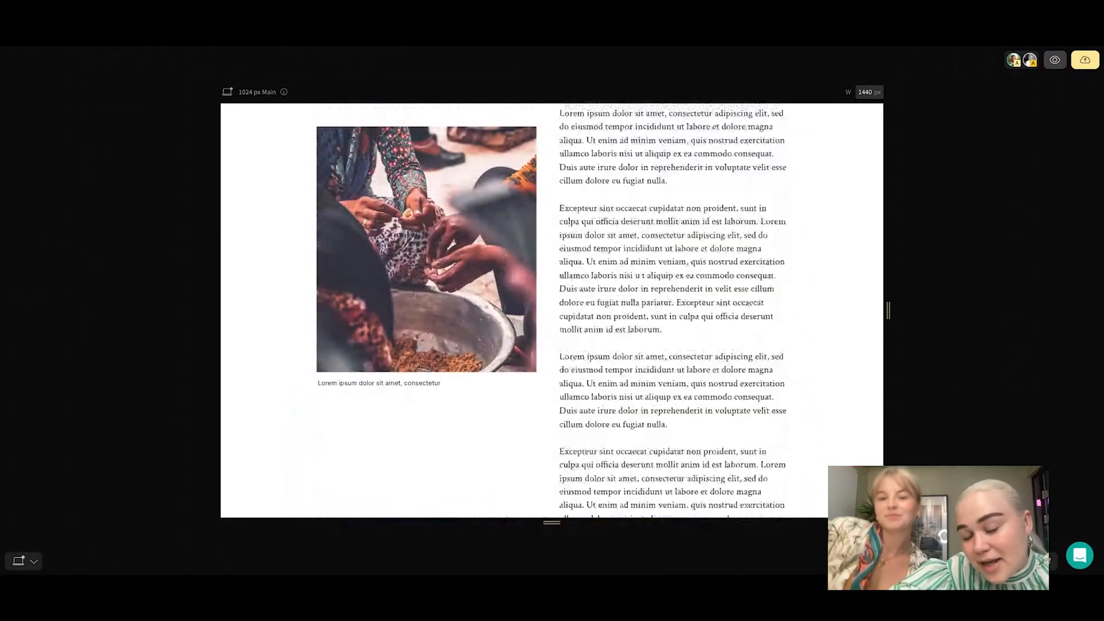
left_click(1061, 61)
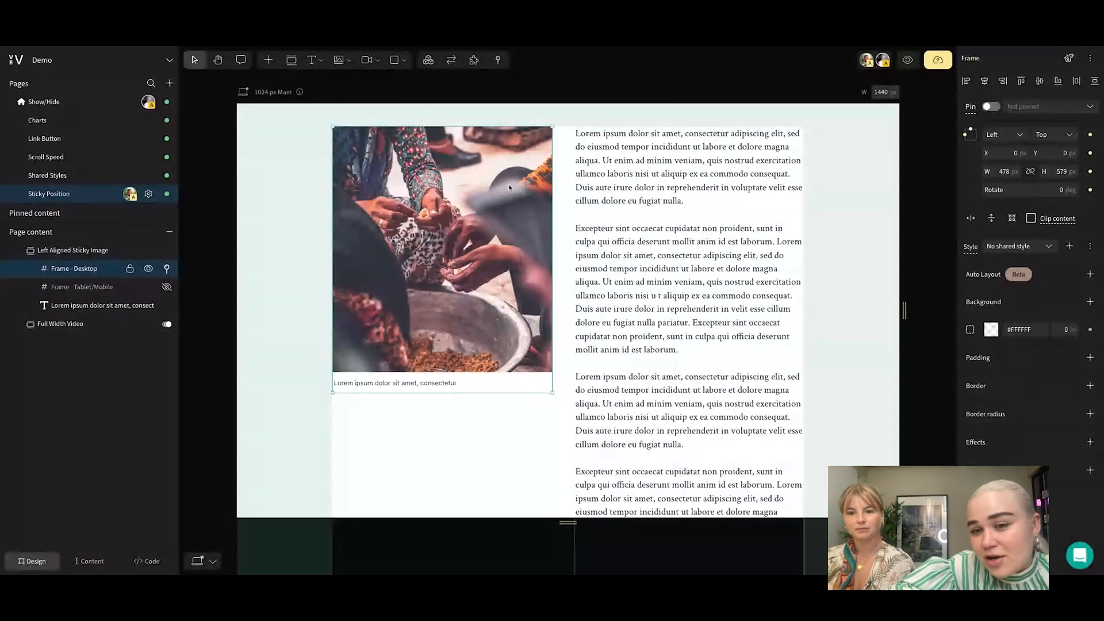
left_click(488, 98)
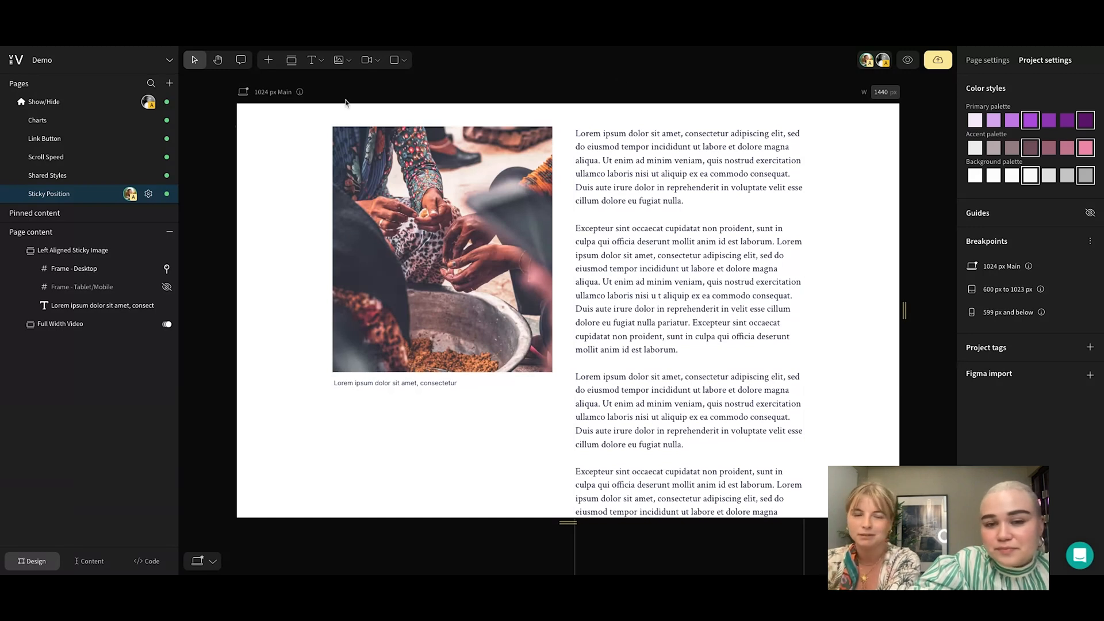
Open the Link Button page and preview its two Open Link buttons
left_click(67, 141)
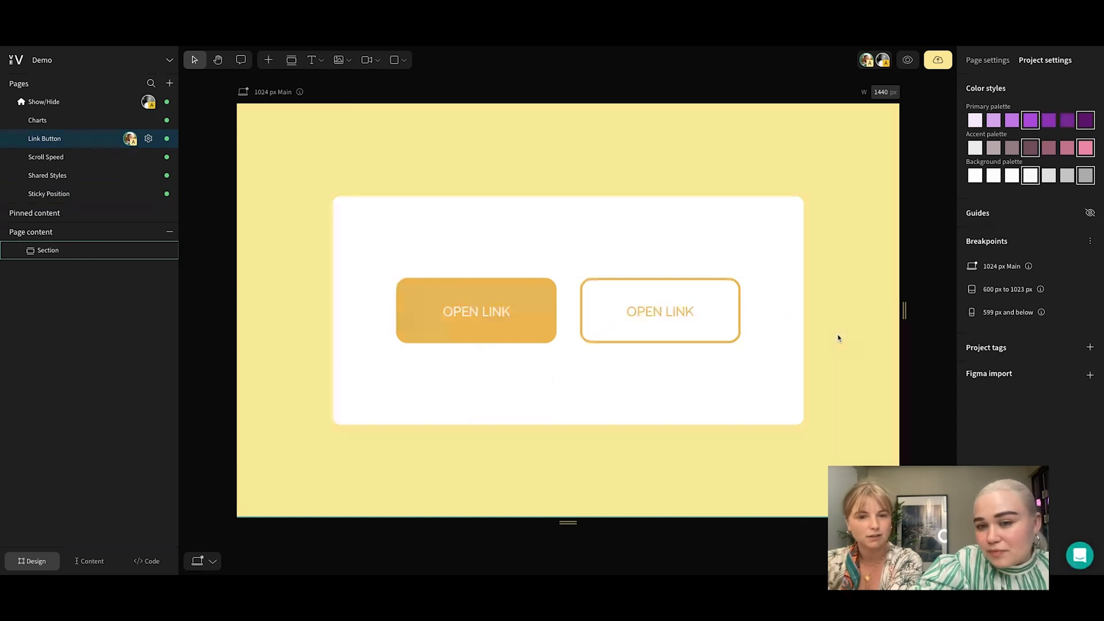
left_click(908, 63)
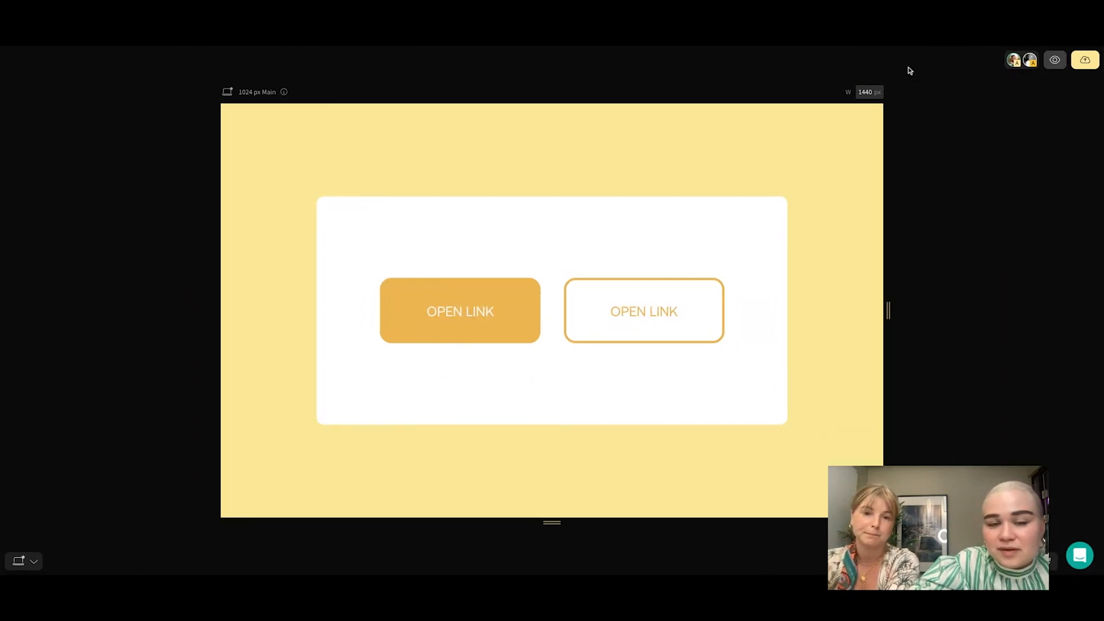
left_click(1055, 60)
View the filled Open Link button's settings and examine the link types it offers
left_click(545, 311)
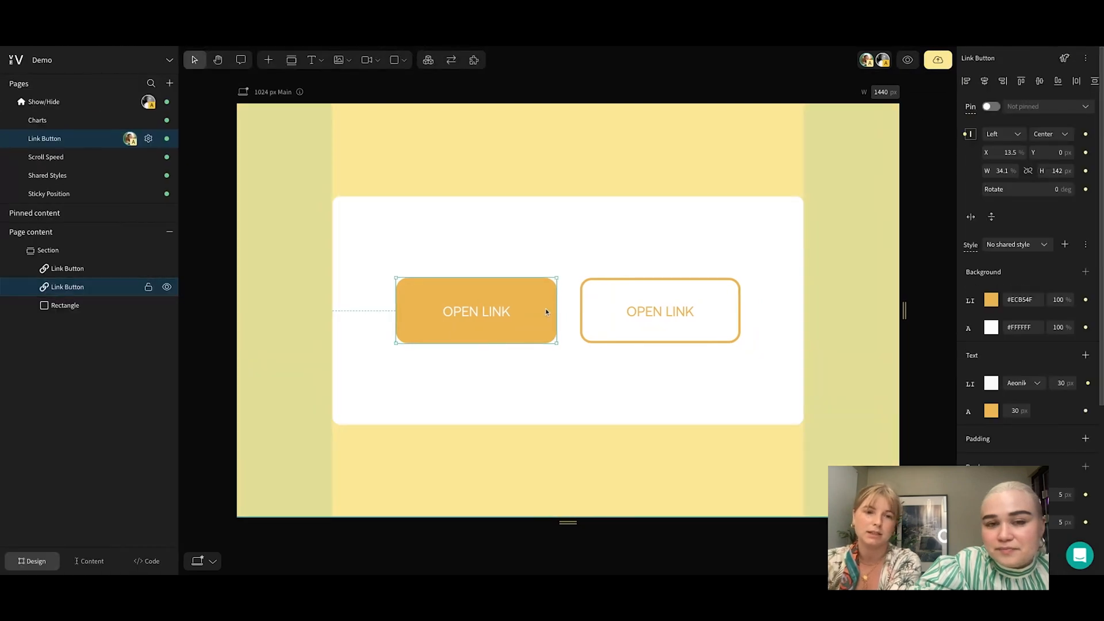
double_click(522, 312)
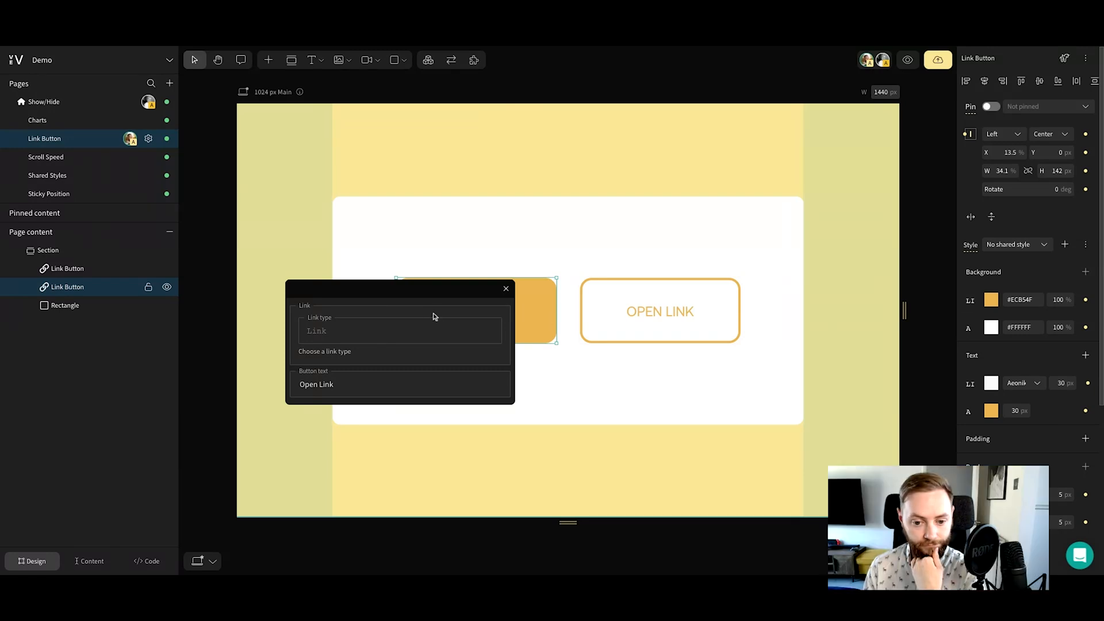
left_click(412, 332)
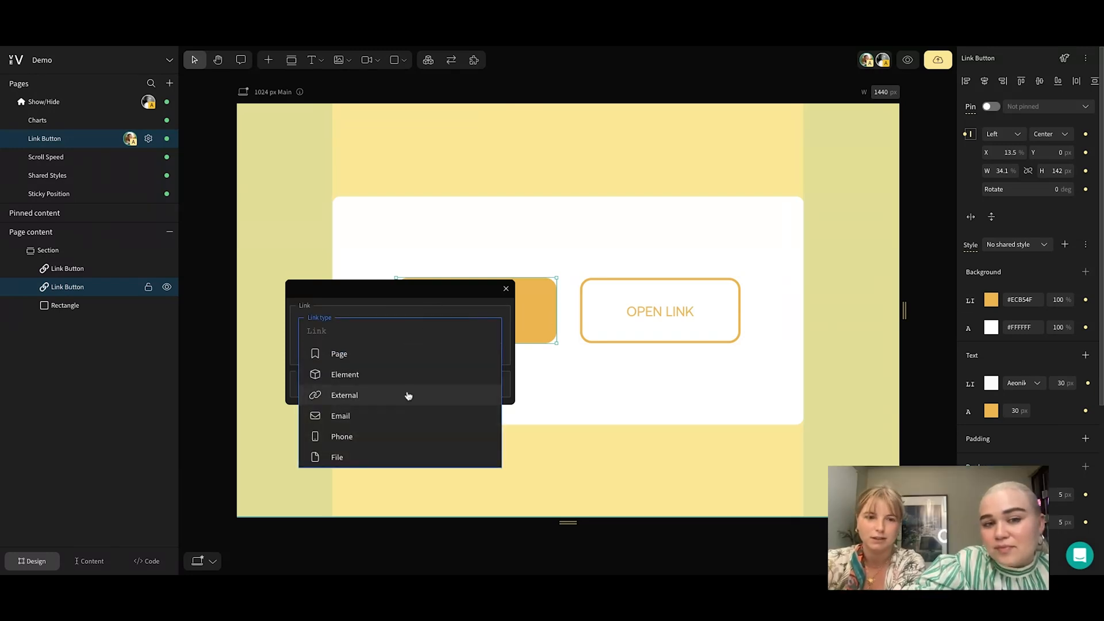
left_click(395, 294)
left_click(391, 334)
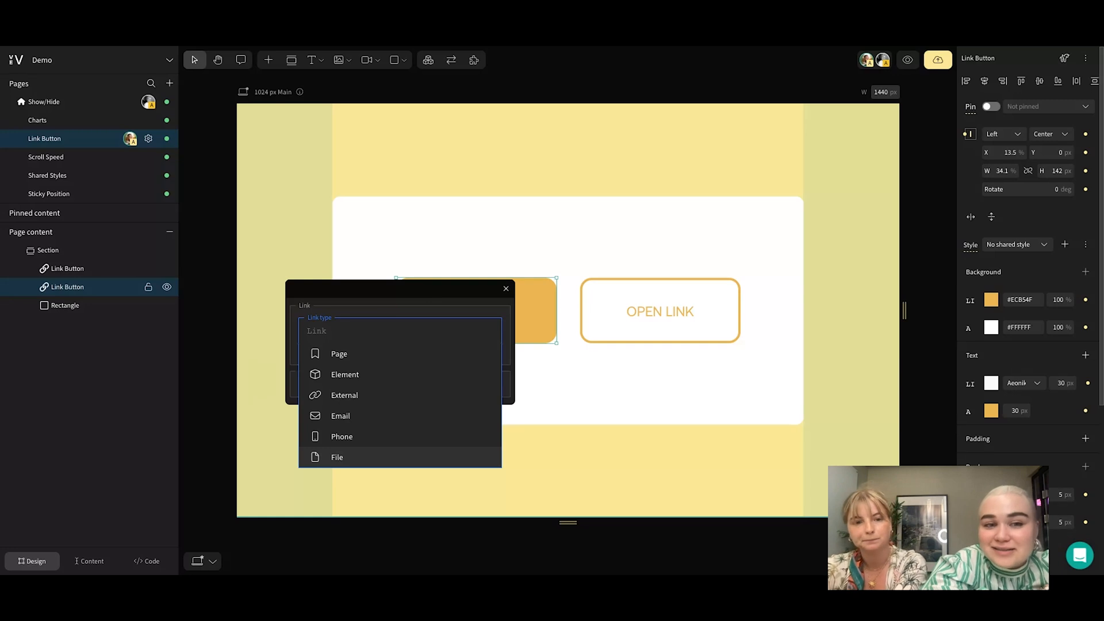
left_click(596, 199)
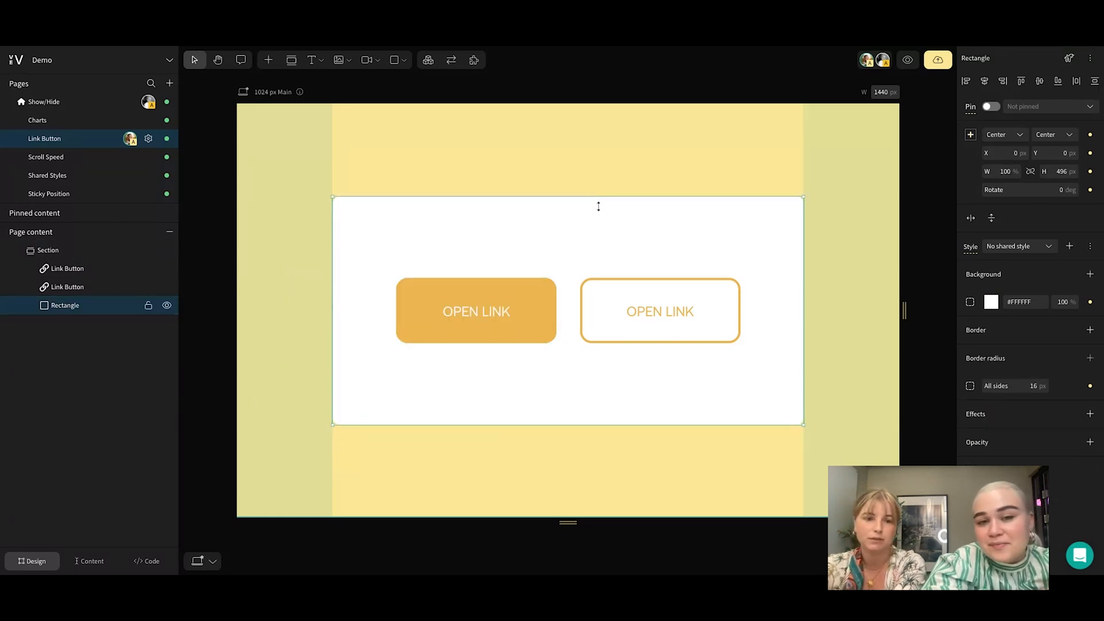
Preview the link buttons and examine the filled button's normal and hover styles for background and text
left_click(914, 63)
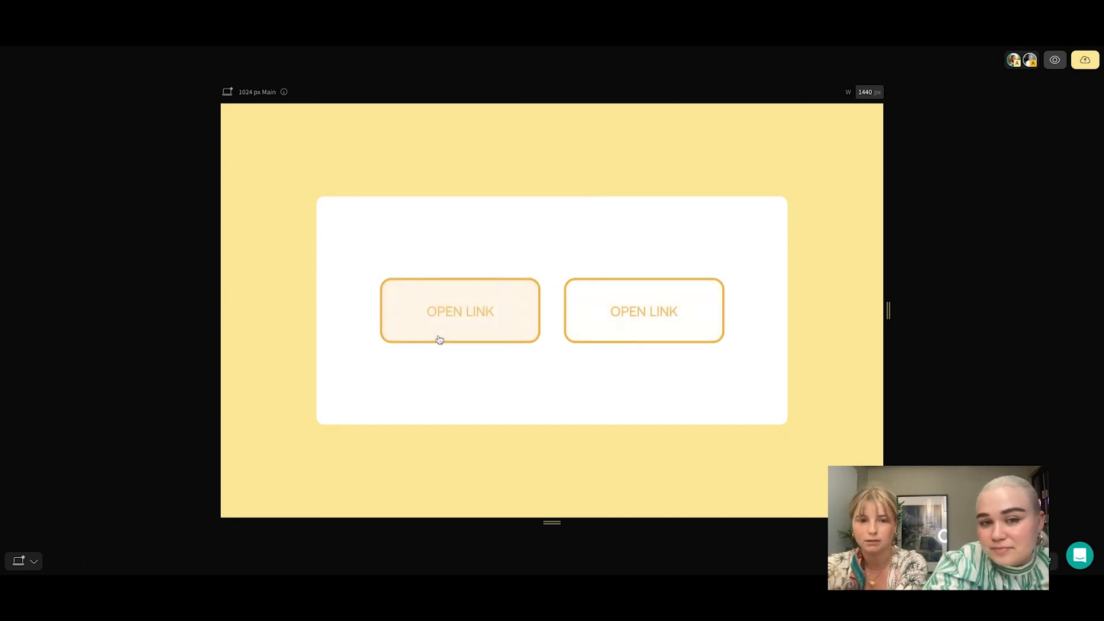
left_click(1054, 60)
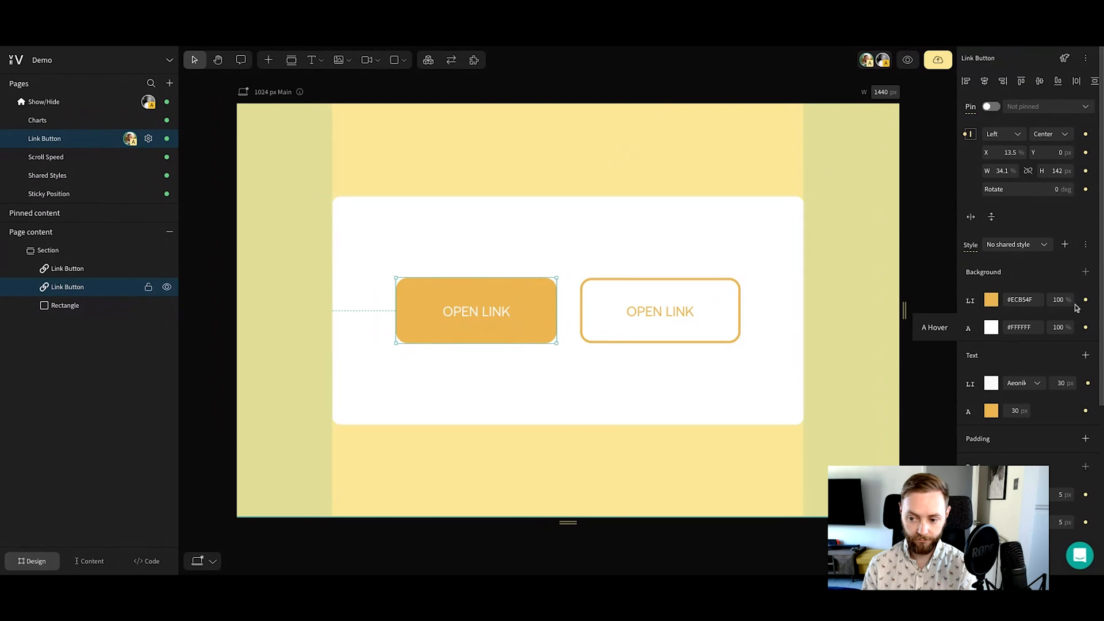
left_click(970, 302)
left_click(967, 326)
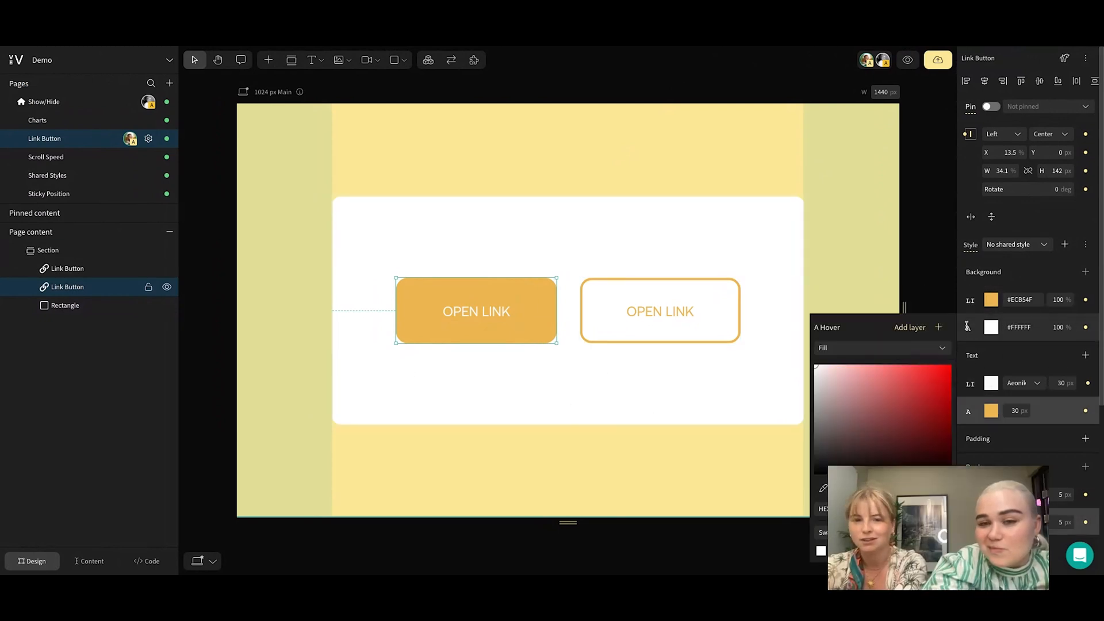
left_click(970, 384)
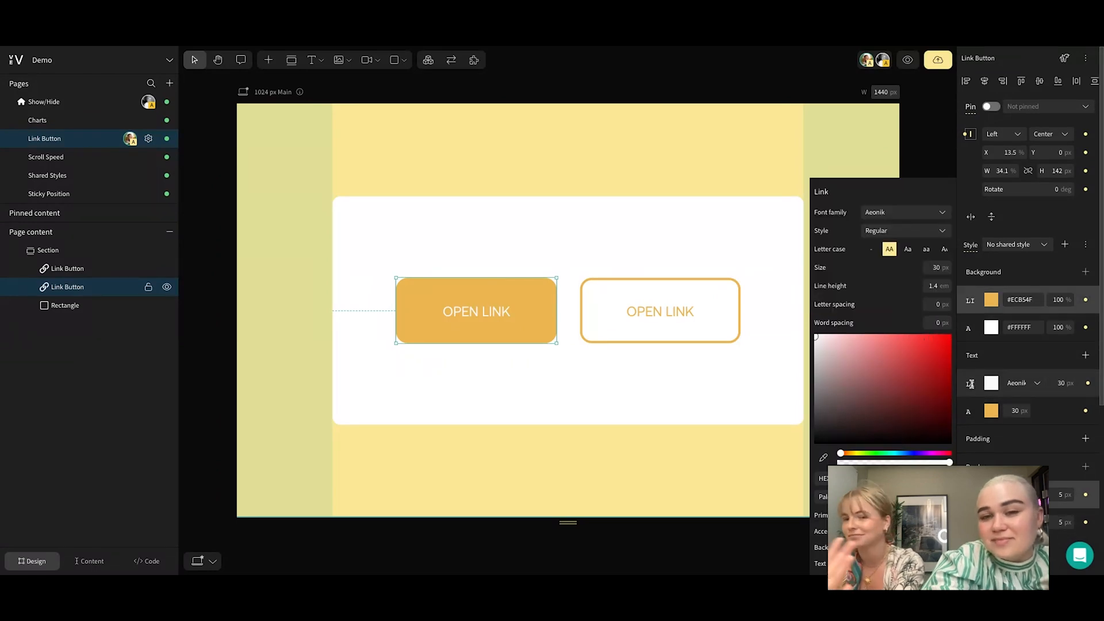
left_click(967, 412)
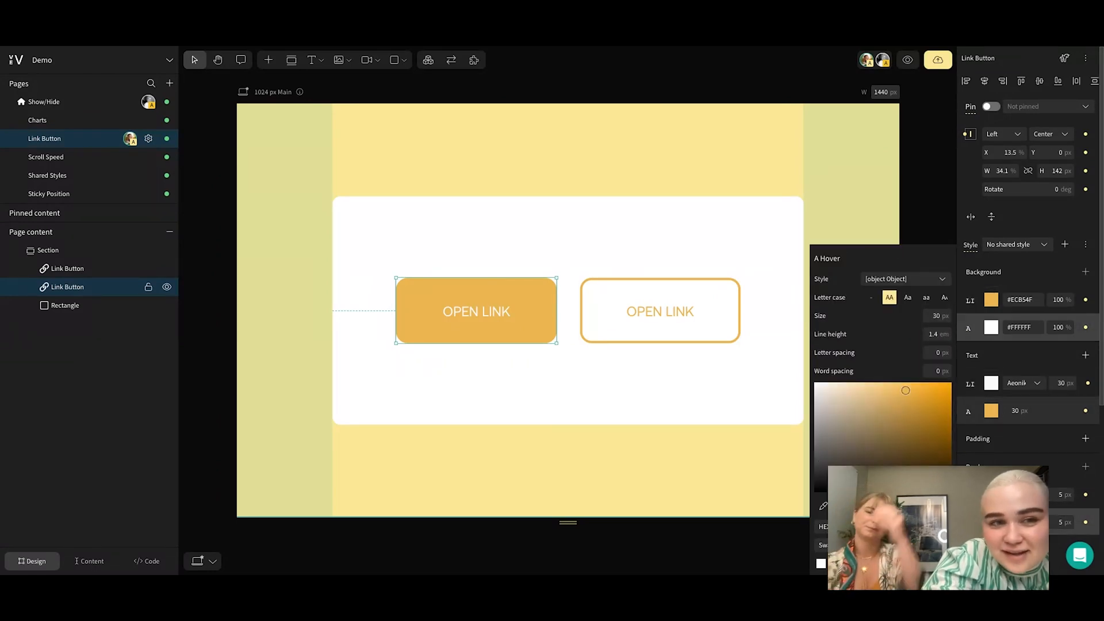
left_click(840, 148)
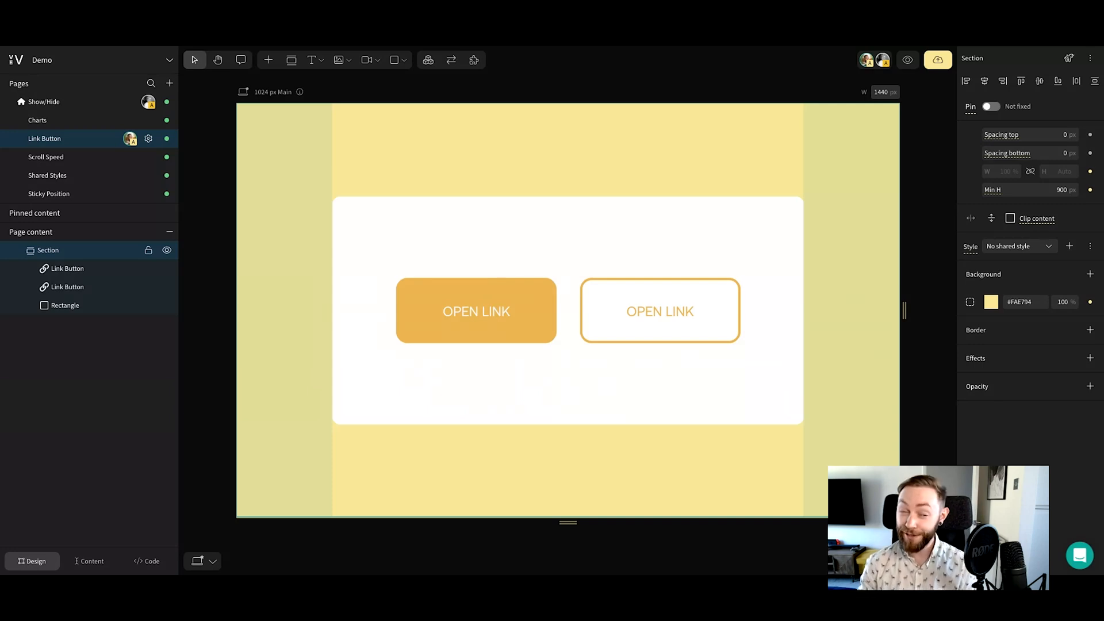
Open the Shared Styles page and select the text box with the green background
left_click(51, 175)
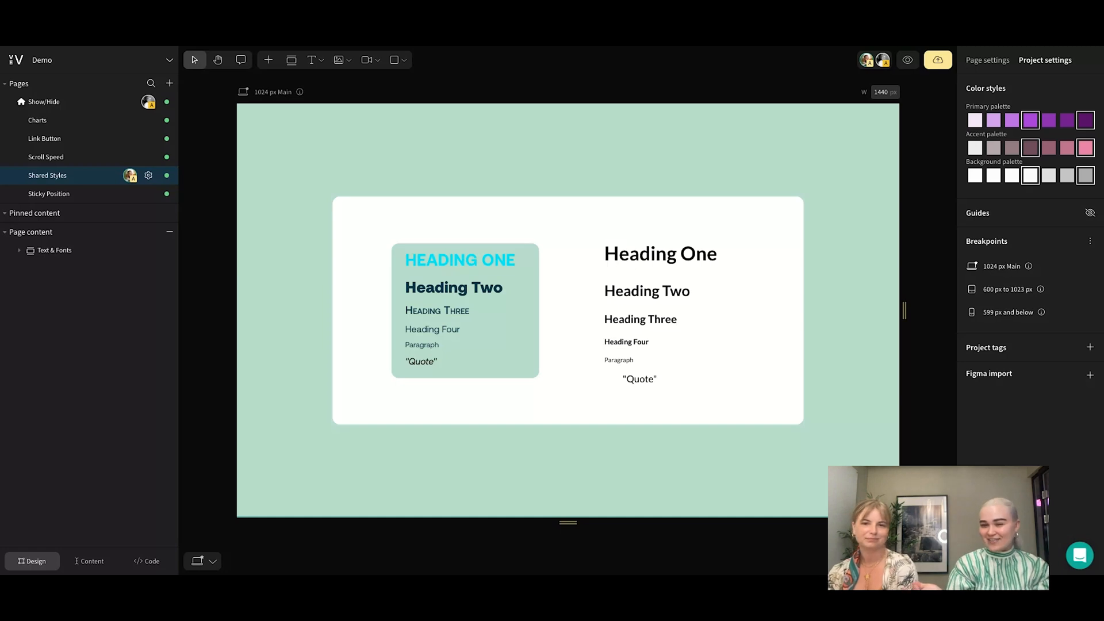
left_click(509, 283)
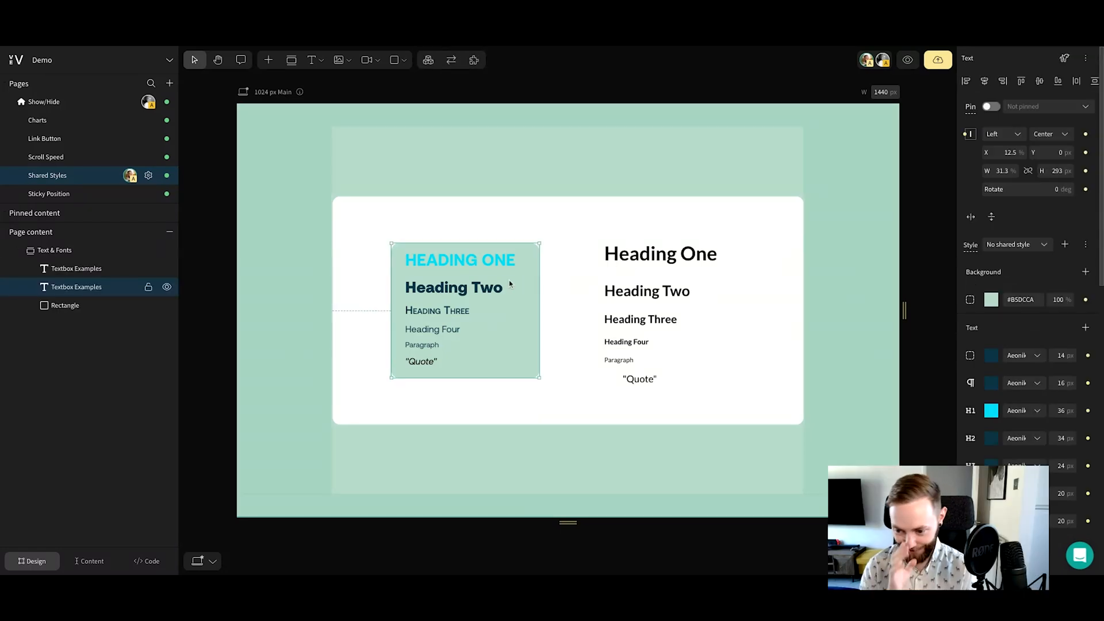
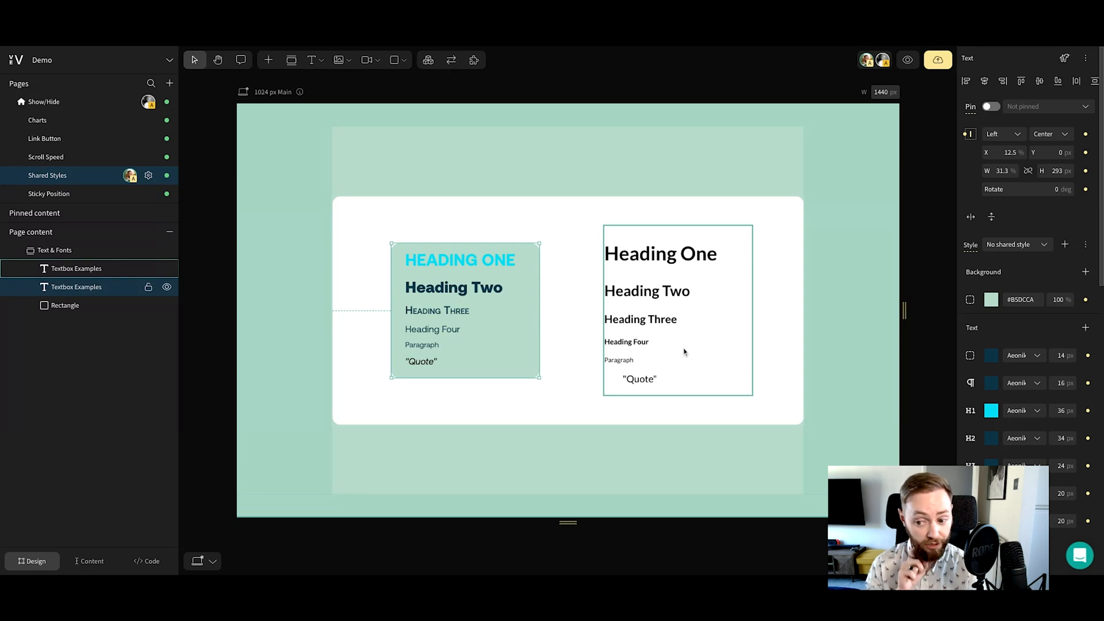
Examine the green text box's background, heading, paragraph, quote, margin, padding and border style settings
scroll(972, 368, "down", 3)
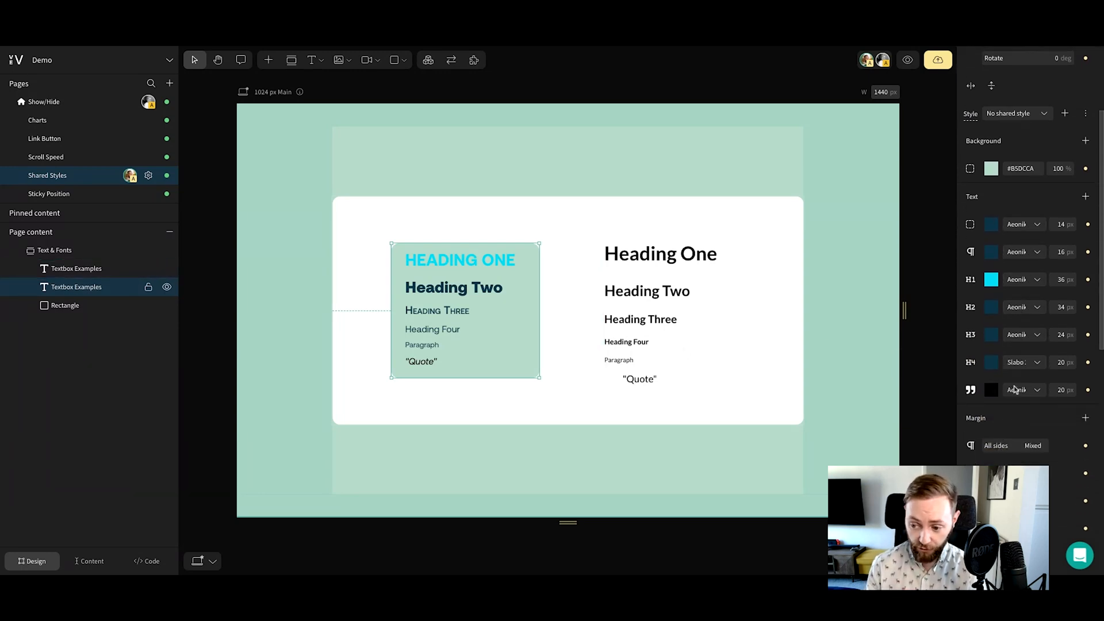
scroll(1035, 357, "down", 2)
scroll(1033, 362, "up", 4)
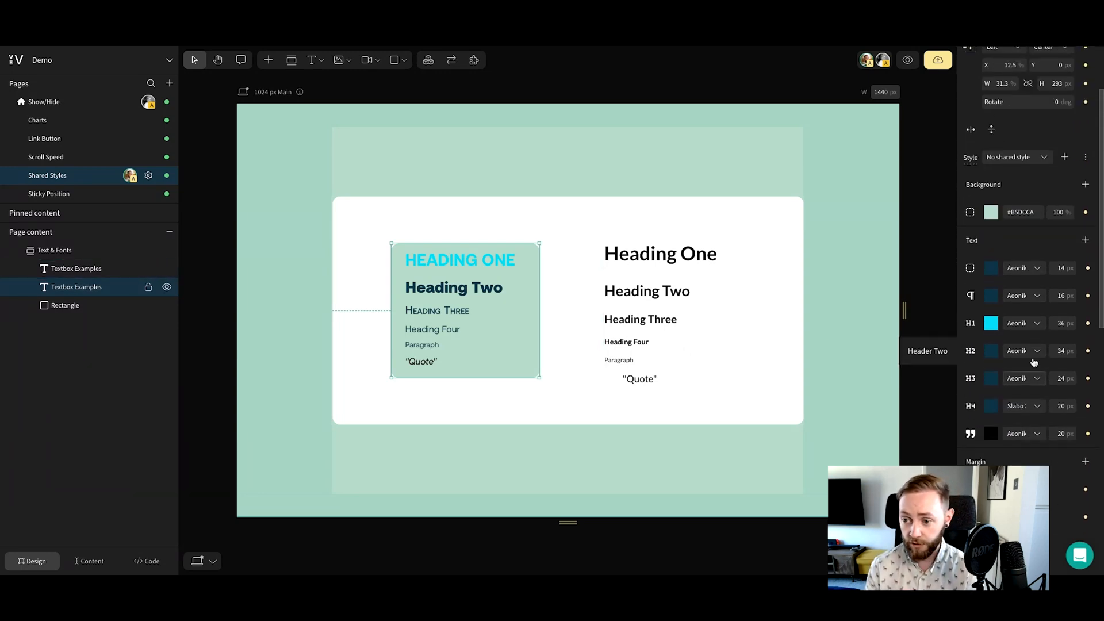
scroll(1033, 362, "down", 6)
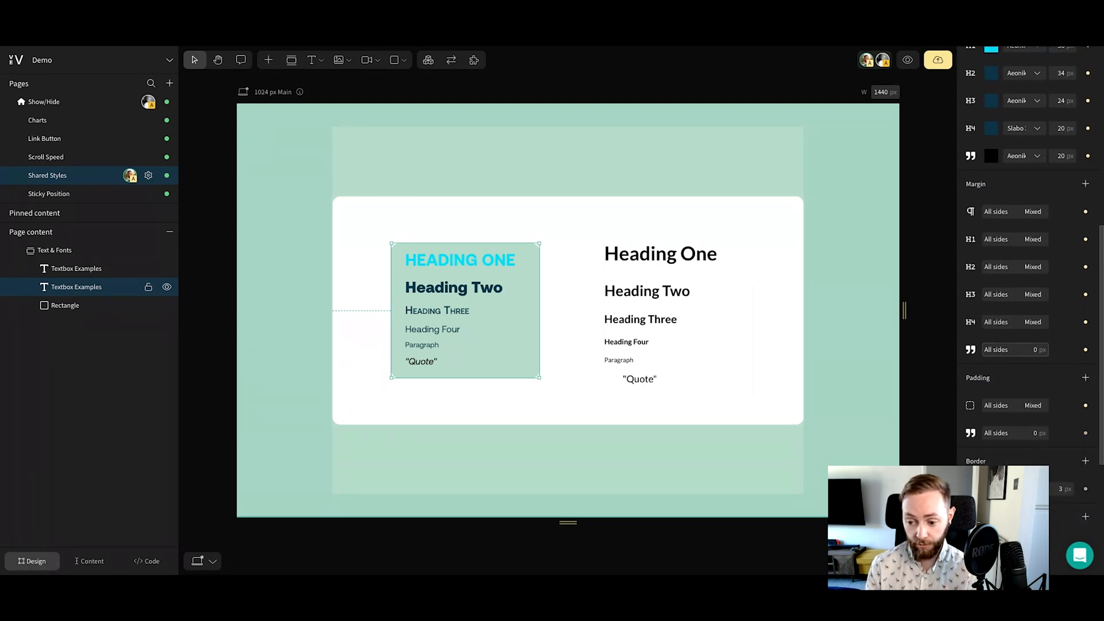
scroll(1033, 364, "down", 4)
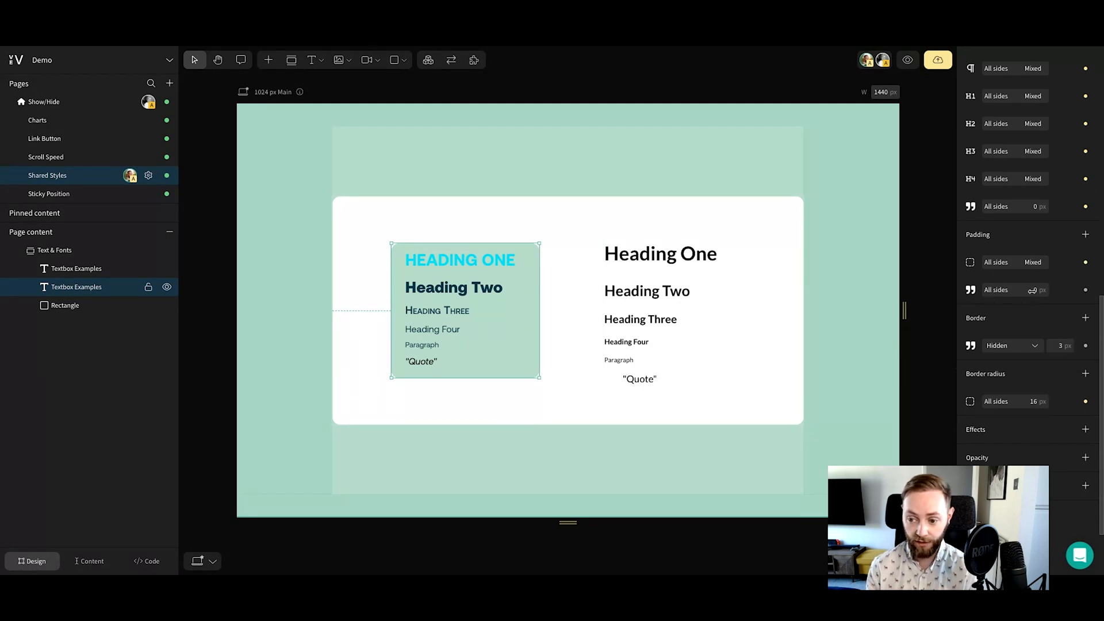
scroll(1029, 288, "up", 6)
scroll(1028, 281, "up", 1)
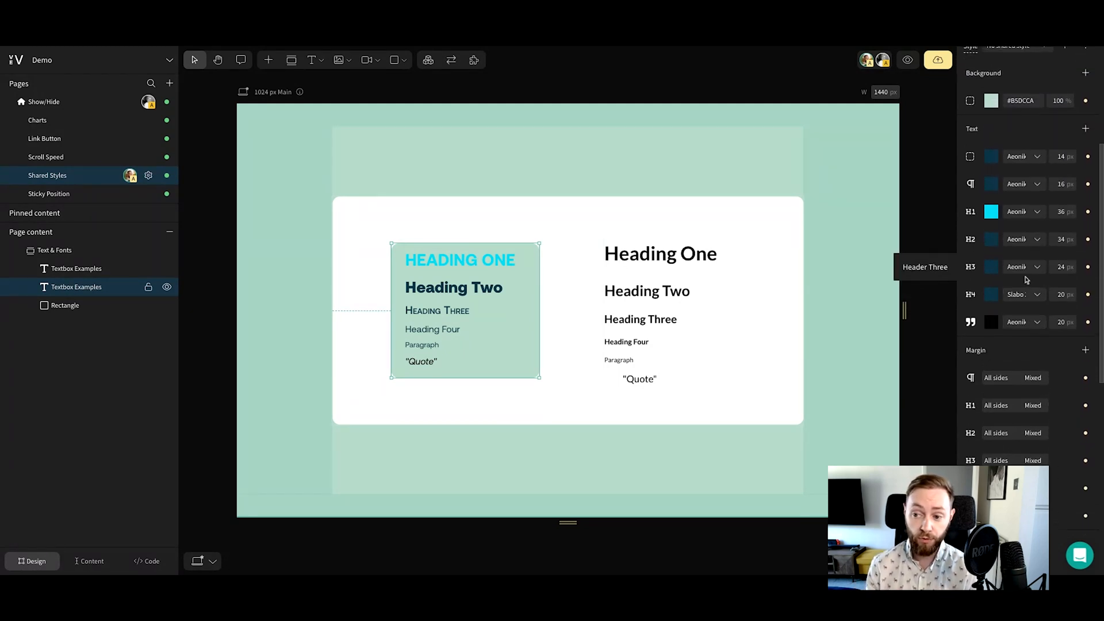
scroll(1027, 280, "up", 4)
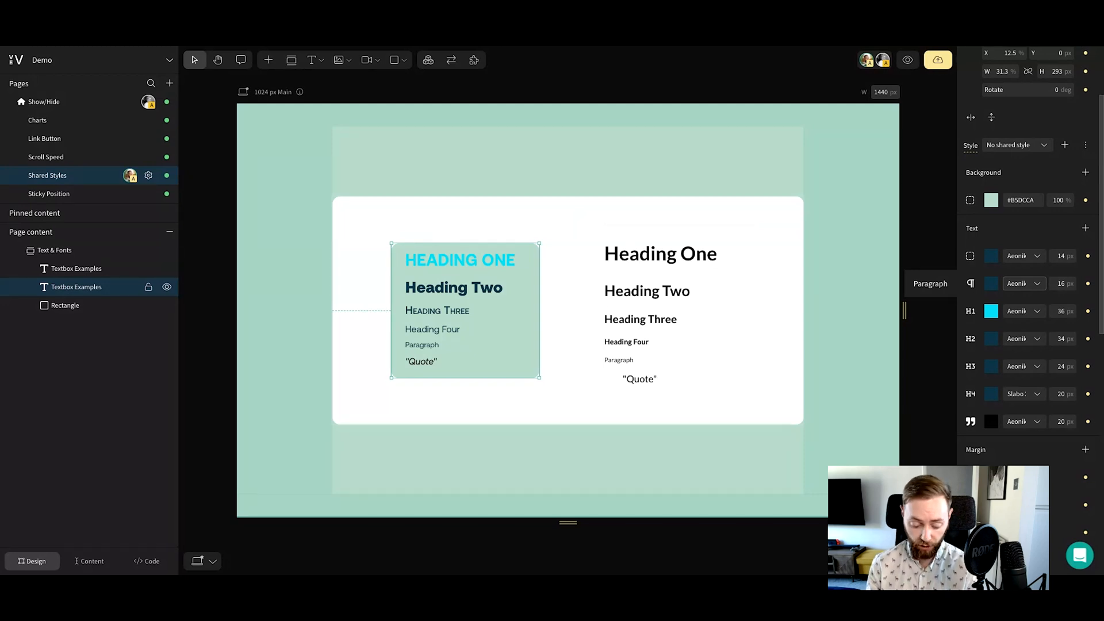
On the 599 px and below breakpoint, move the plain text box beneath the green one and position the green one at X 0, Y -46 px
key("3")
scroll(631, 273, "down", 3)
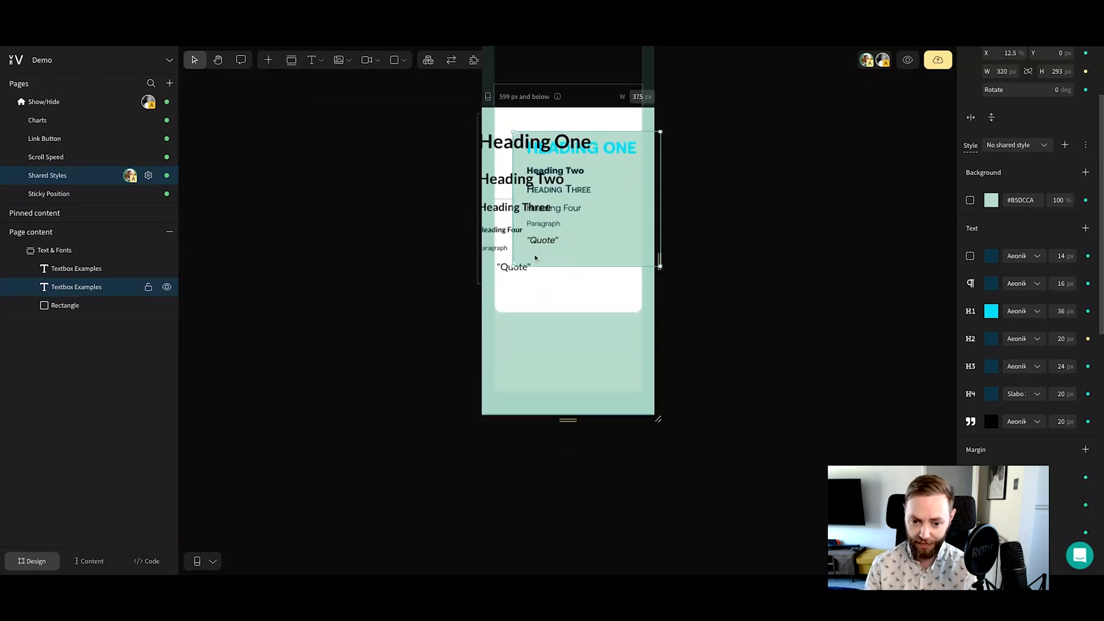
left_click(532, 201)
left_click_drag(532, 200, 592, 320)
left_click(607, 253)
left_click_drag(608, 251, 587, 230)
scroll(612, 267, "up", 1)
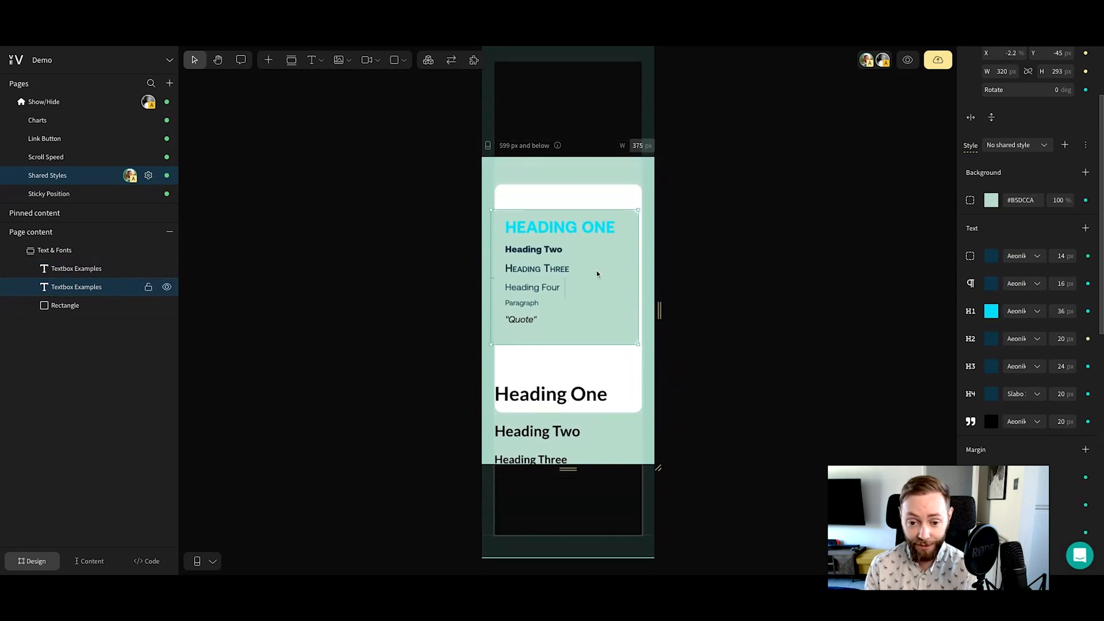
left_click_drag(595, 274, 601, 271)
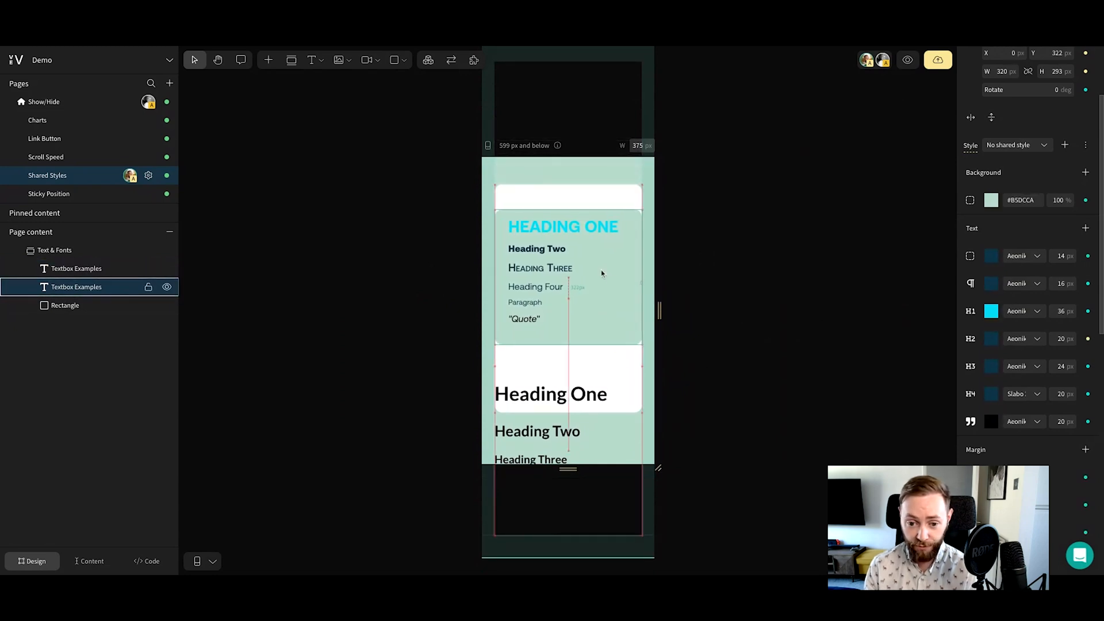
Reduce the green text box's Heading One font size to about 30 px on the mobile breakpoint
left_click(1061, 312)
key("Down")
key("Down")
key("Down")
key("Down")
key("Down")
key("Down")
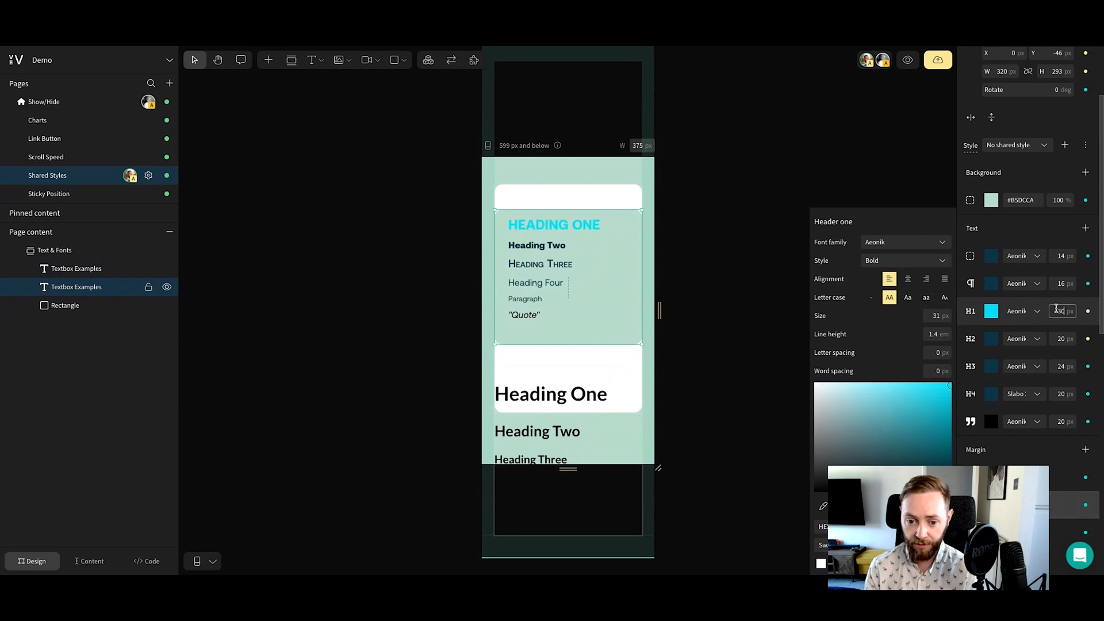
left_click(813, 151)
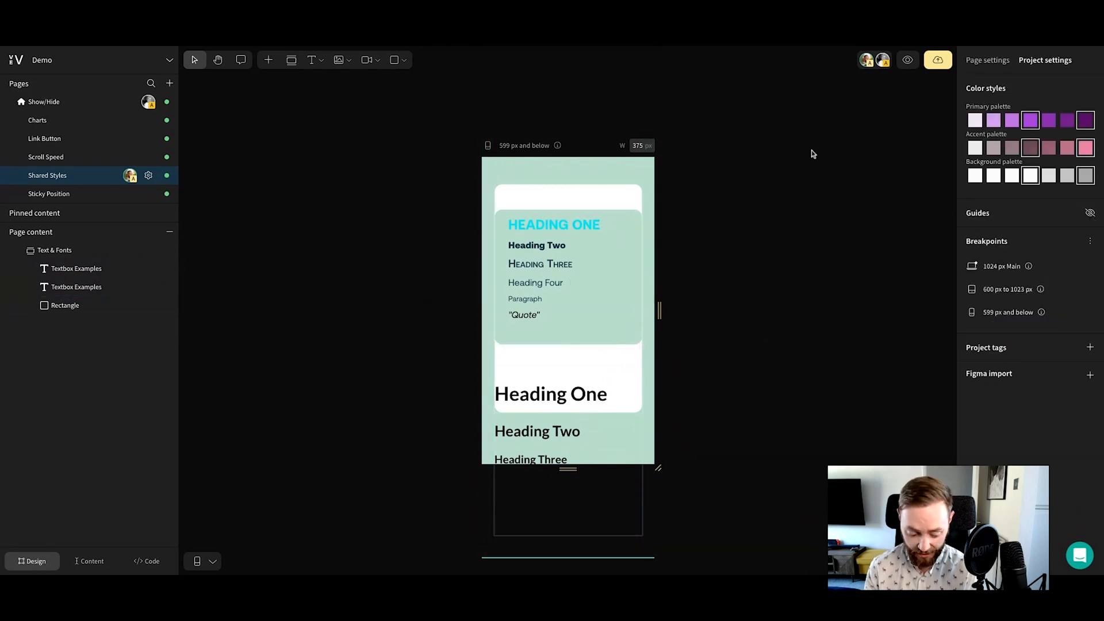
Return to the desktop breakpoint, select the green text box and view the list of shared styles
key("1")
left_click(437, 151)
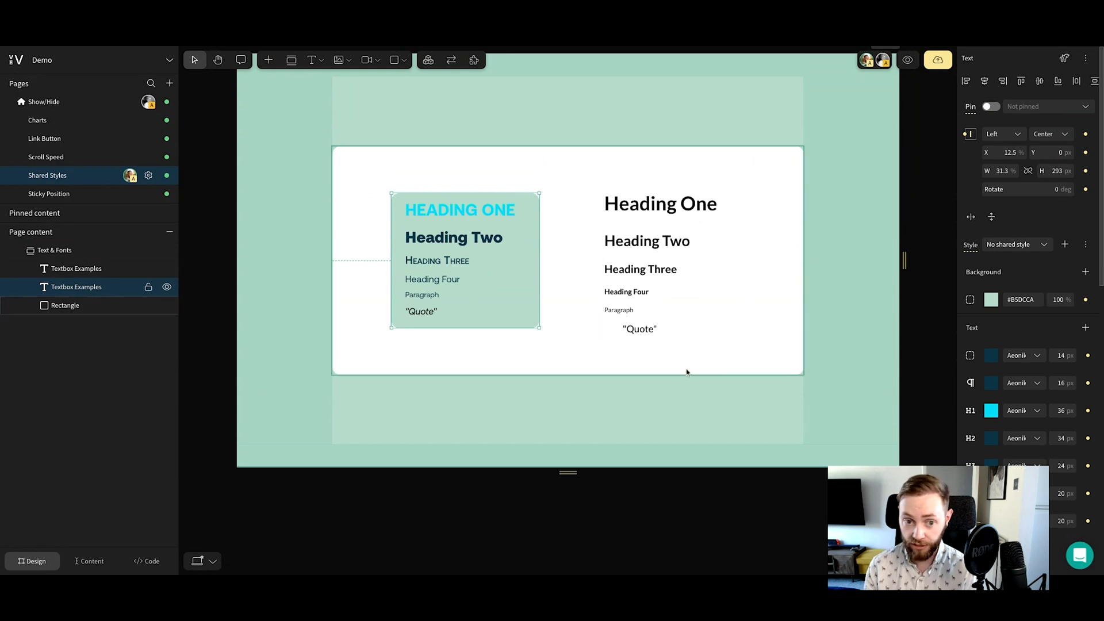
scroll(687, 373, "up", 2)
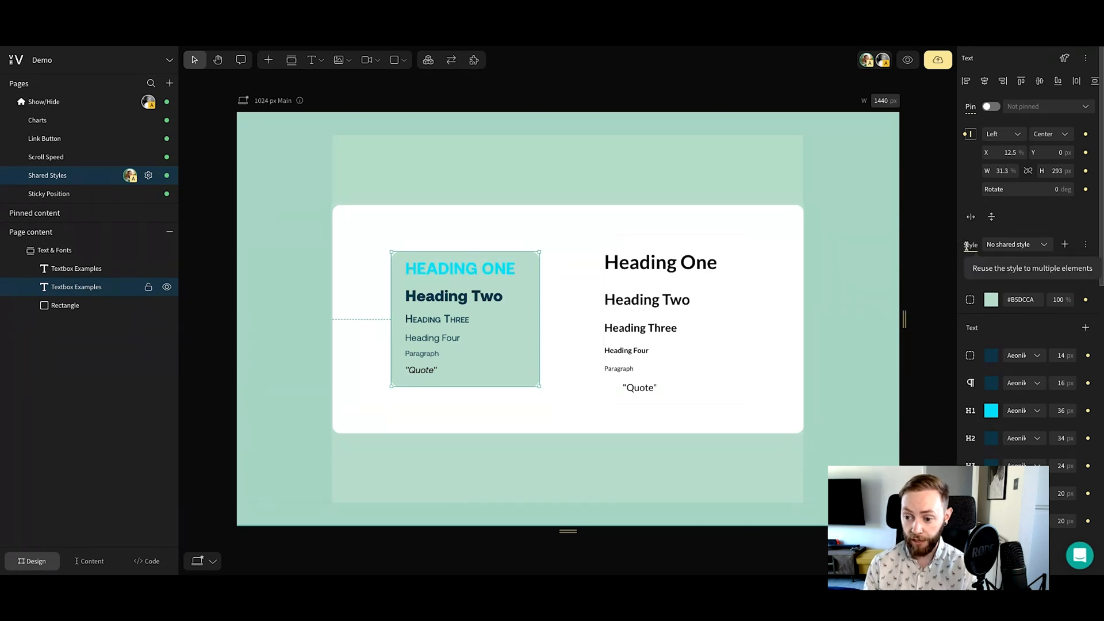
left_click(1044, 245)
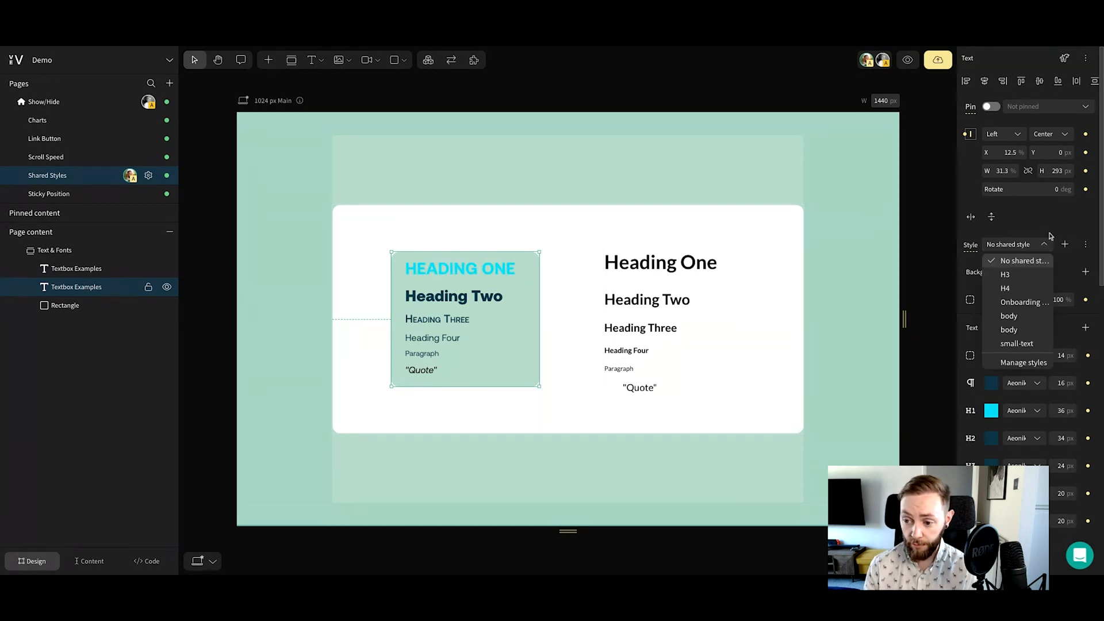
left_click(1041, 245)
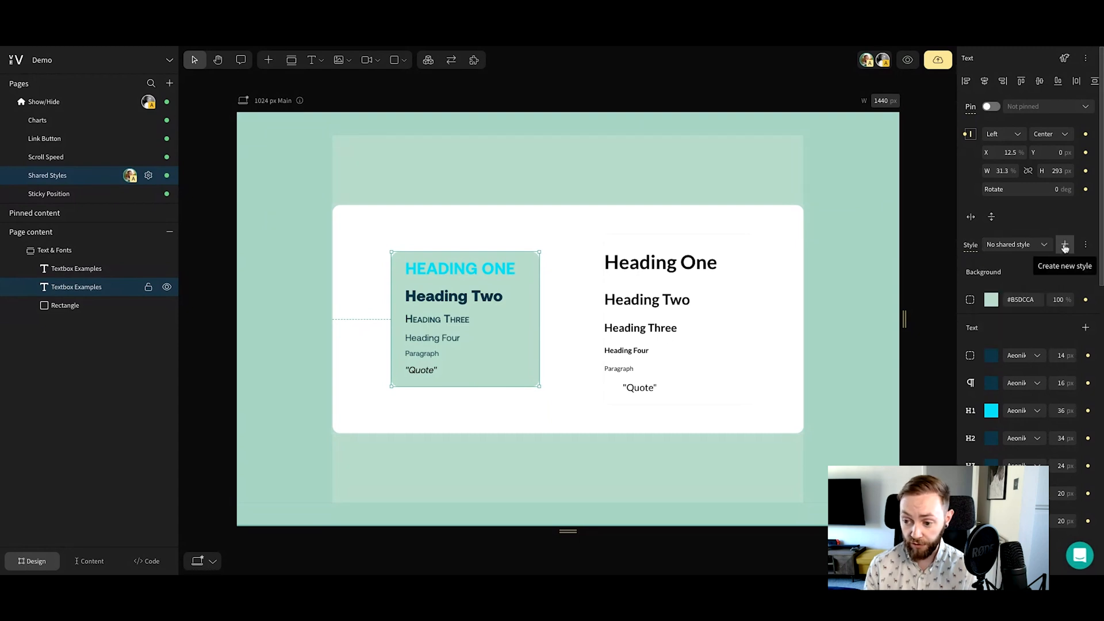
Save the green text box's styling as a new shared style named "Vev Lounge"
left_click(1065, 246)
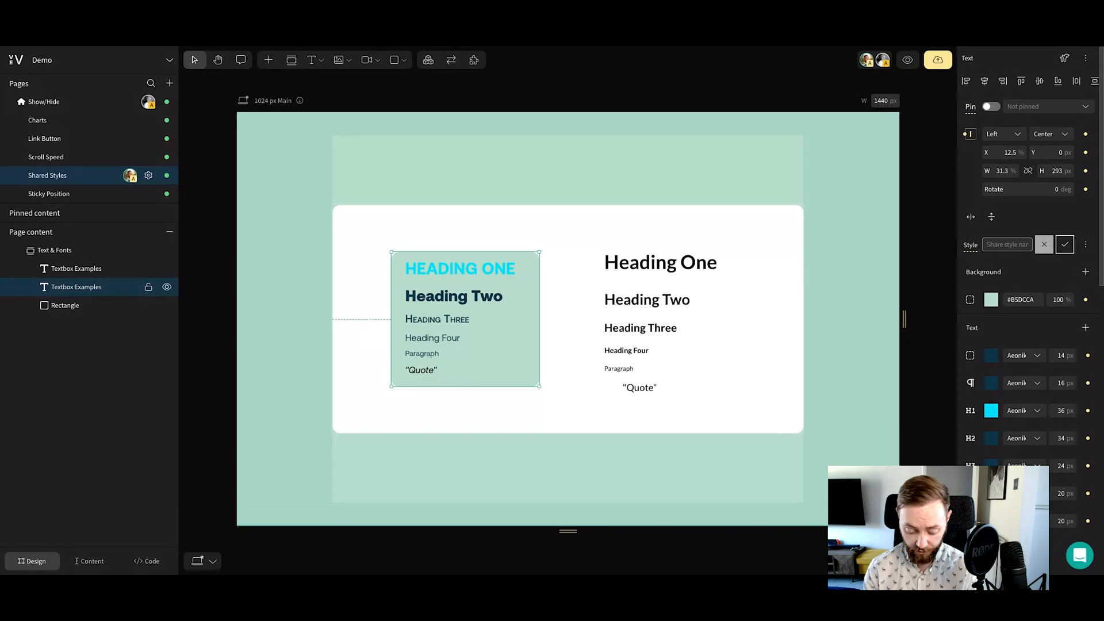
type("Vev L")
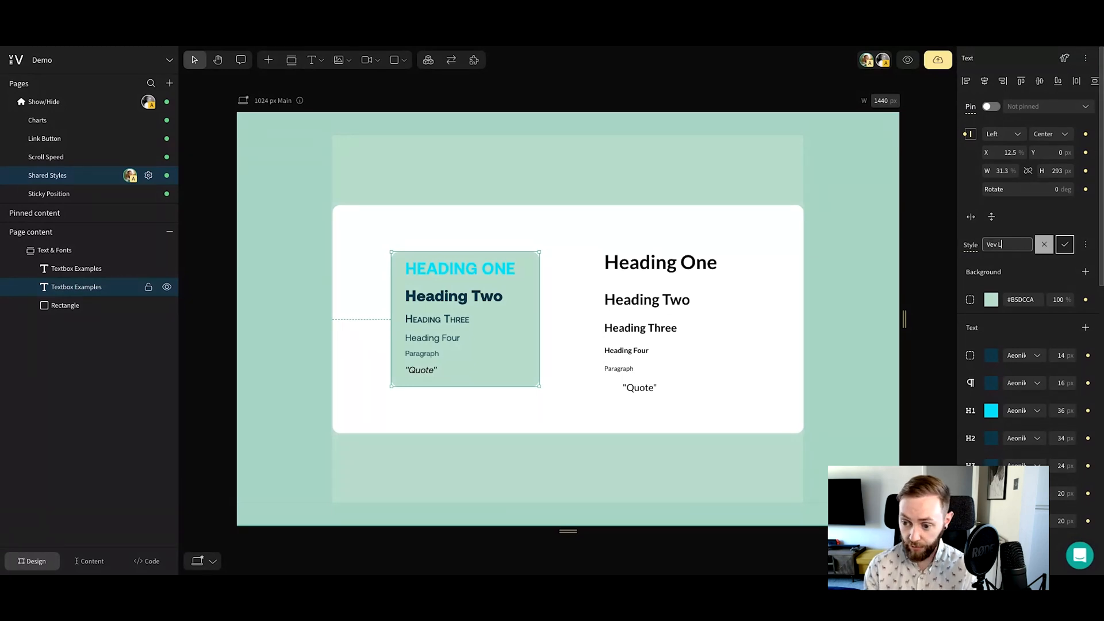
type("ounge")
left_click(1065, 245)
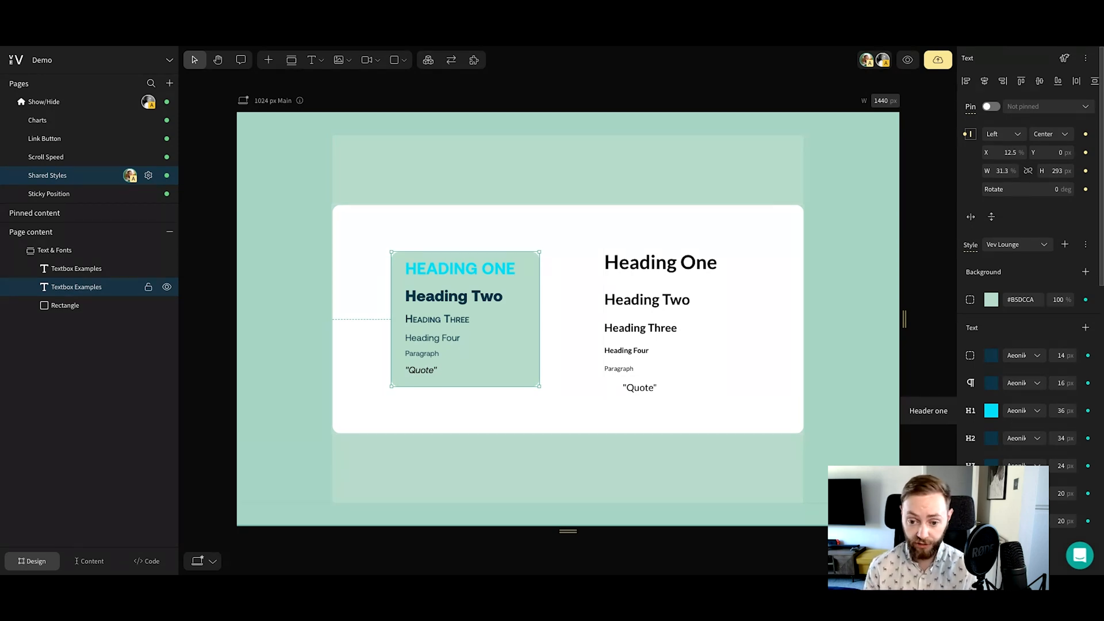
Apply the Vev Lounge shared style to the plain text box and set its height to Auto
scroll(853, 424, "down", 2)
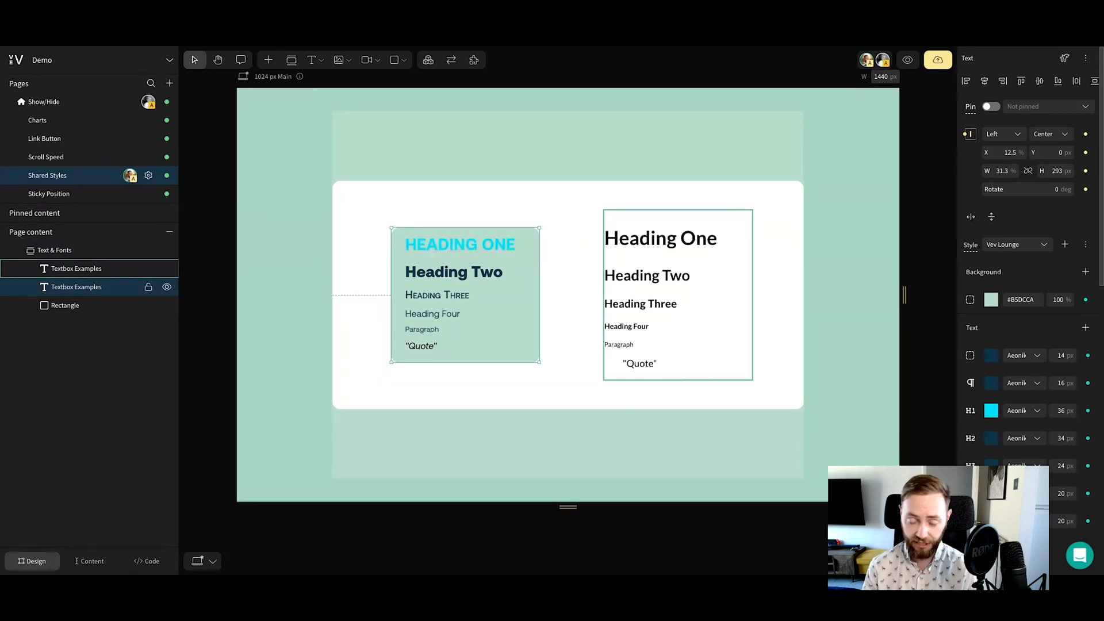
left_click(696, 303)
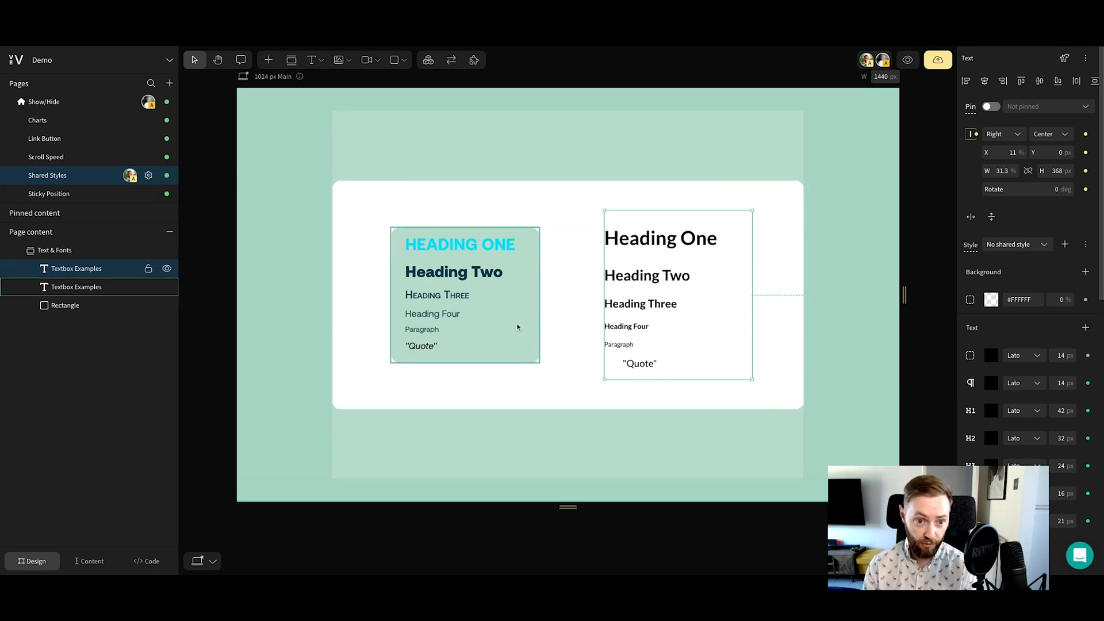
left_click(1047, 246)
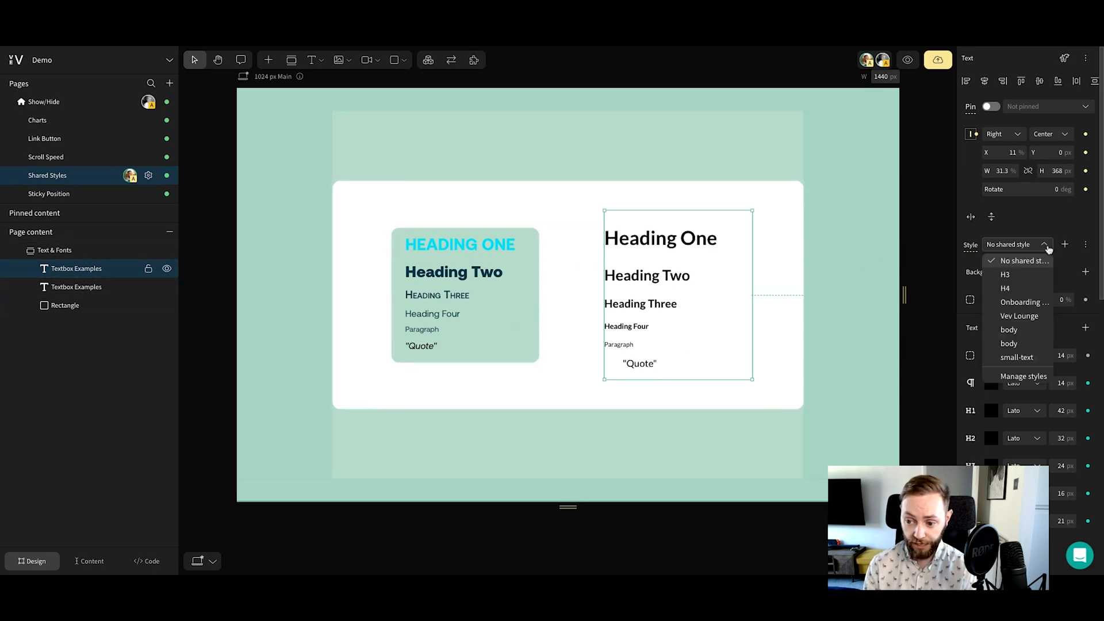
left_click(1019, 316)
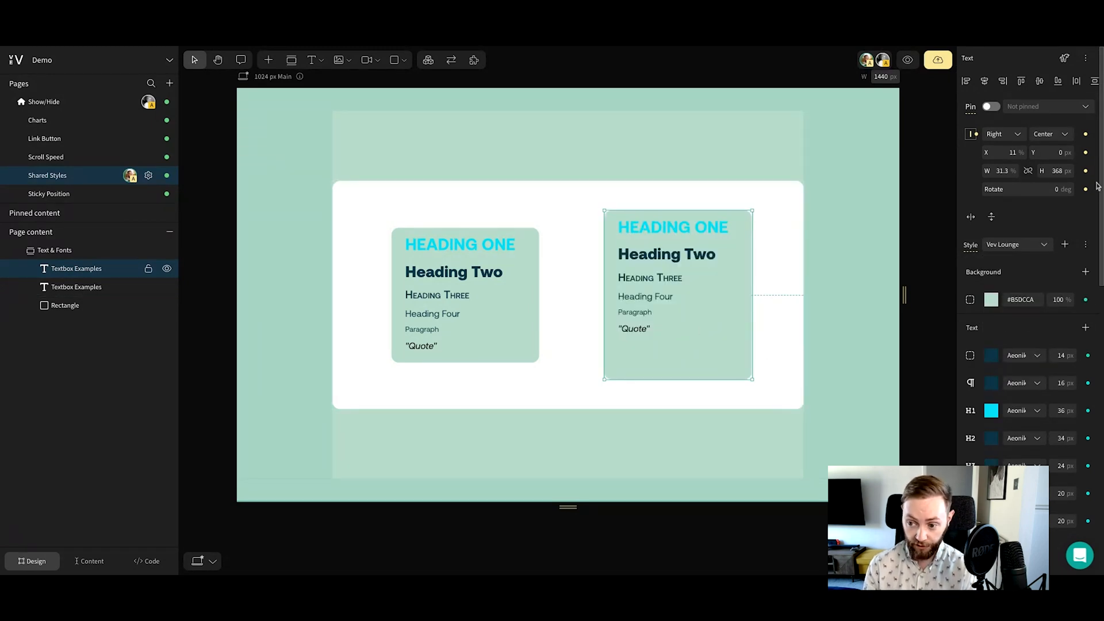
left_click(1068, 171)
left_click(1068, 202)
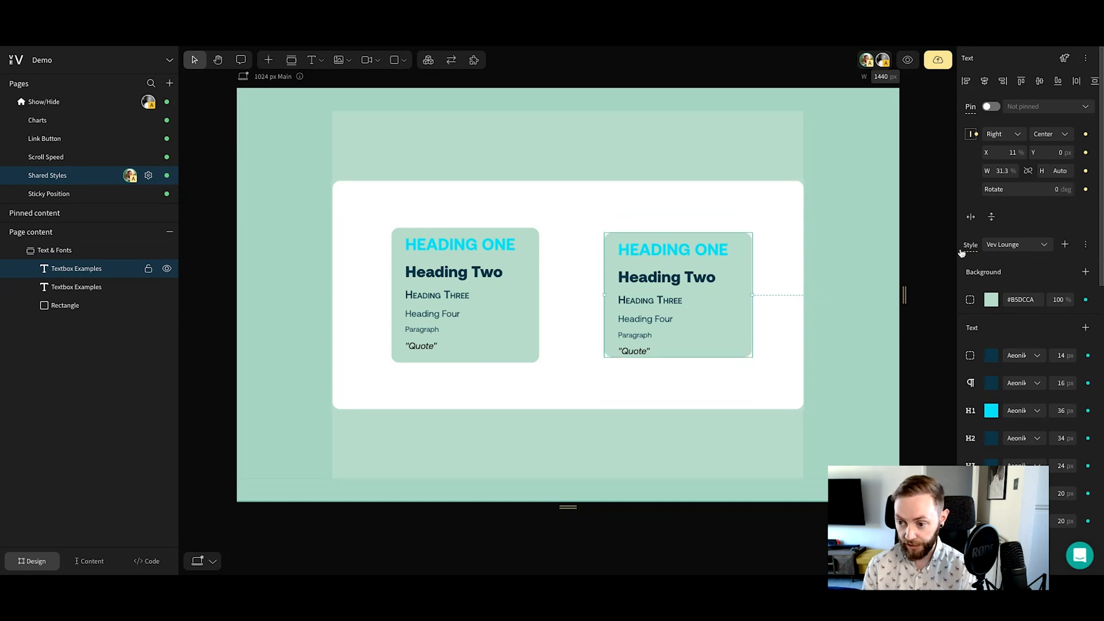
left_click(768, 301)
left_click(689, 340)
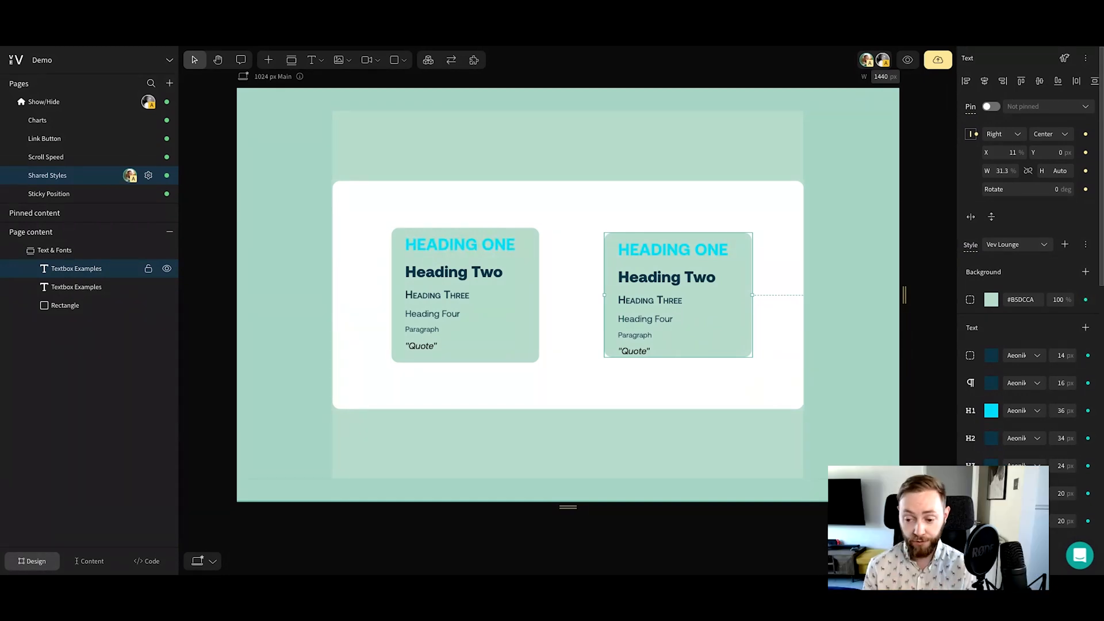
Change the Heading One color to red and update the Vev Lounge shared style with it
scroll(713, 344, "down", 1)
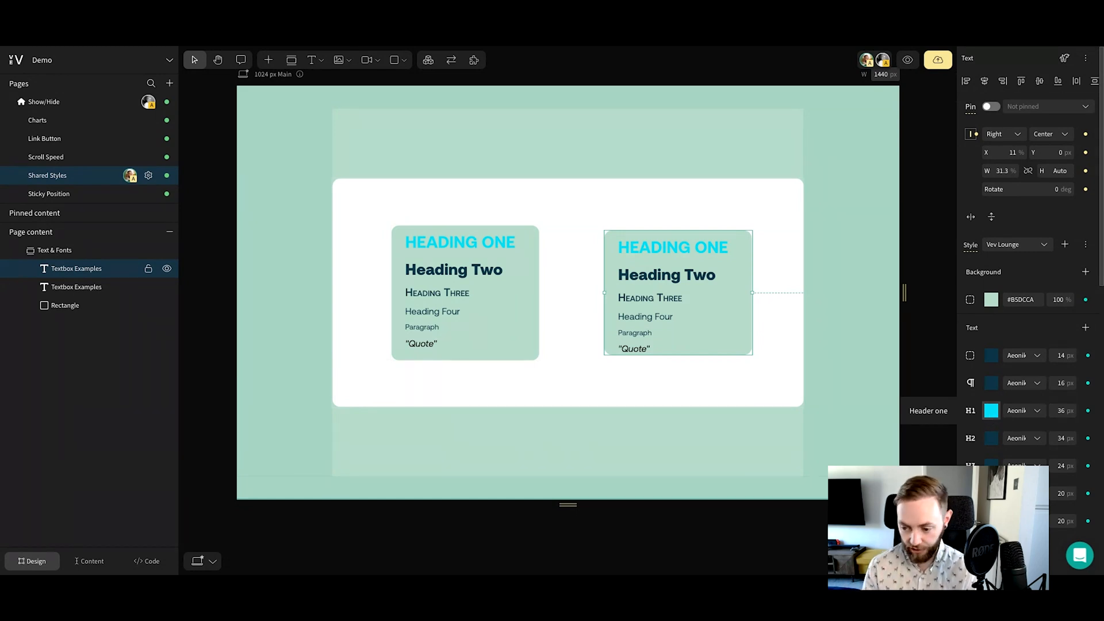
left_click(991, 410)
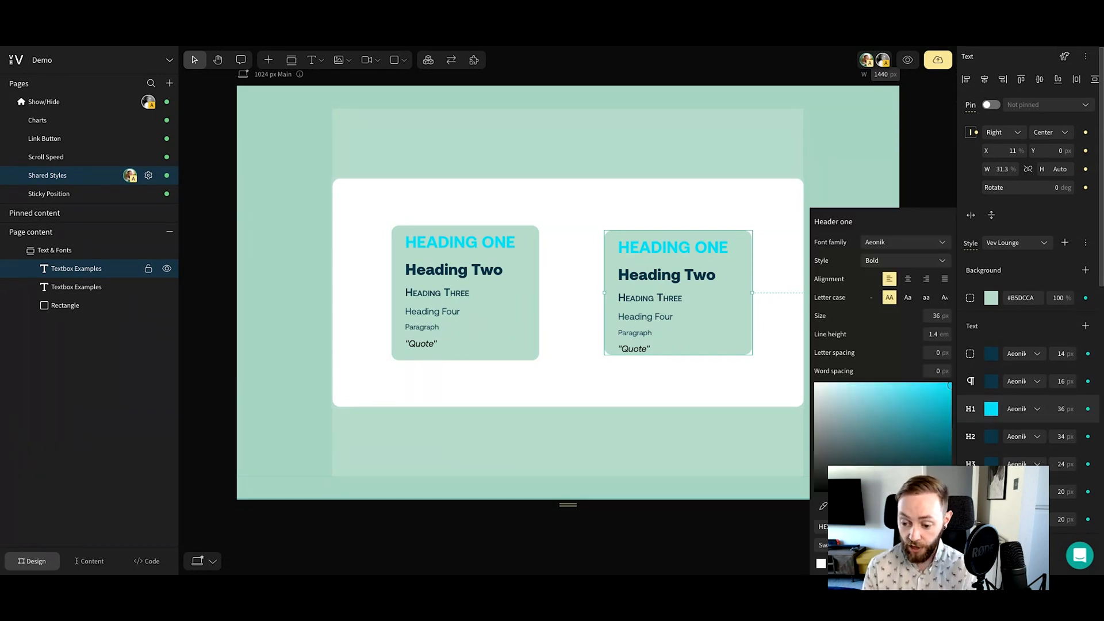
left_click_drag(897, 502, 950, 502)
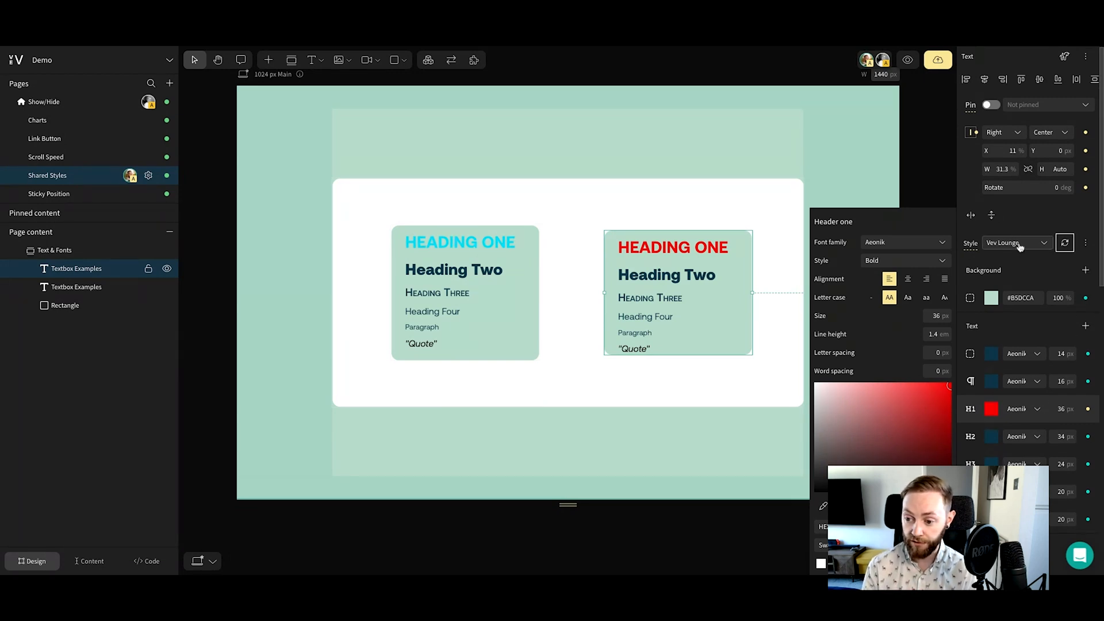
left_click(1065, 244)
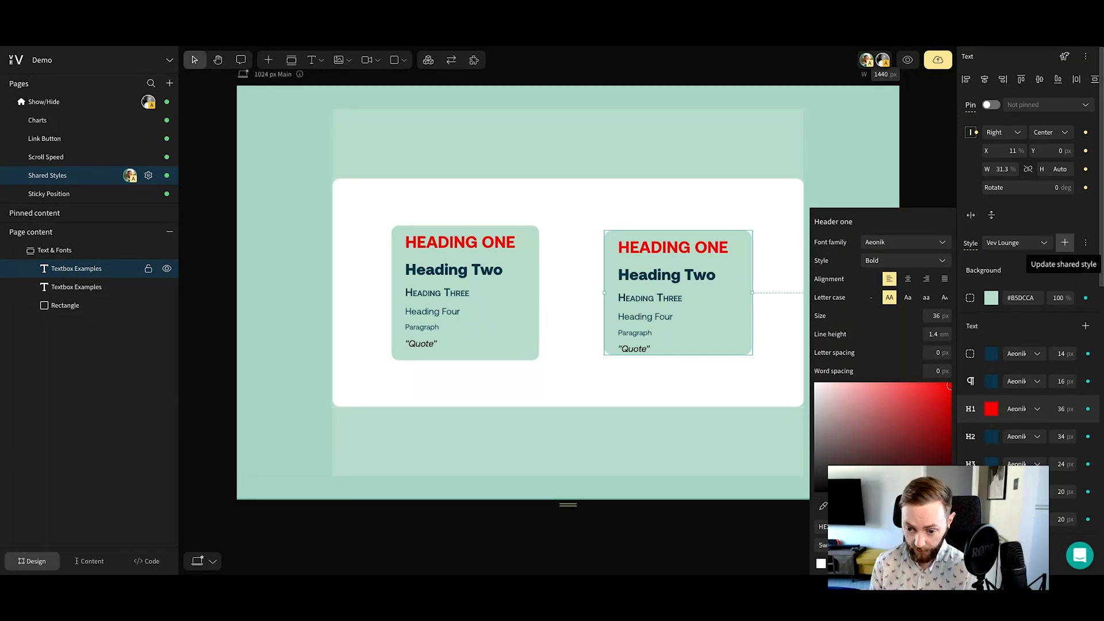
Delete the right-hand text box, keep the other one and center it in the white rectangle
left_click(688, 269)
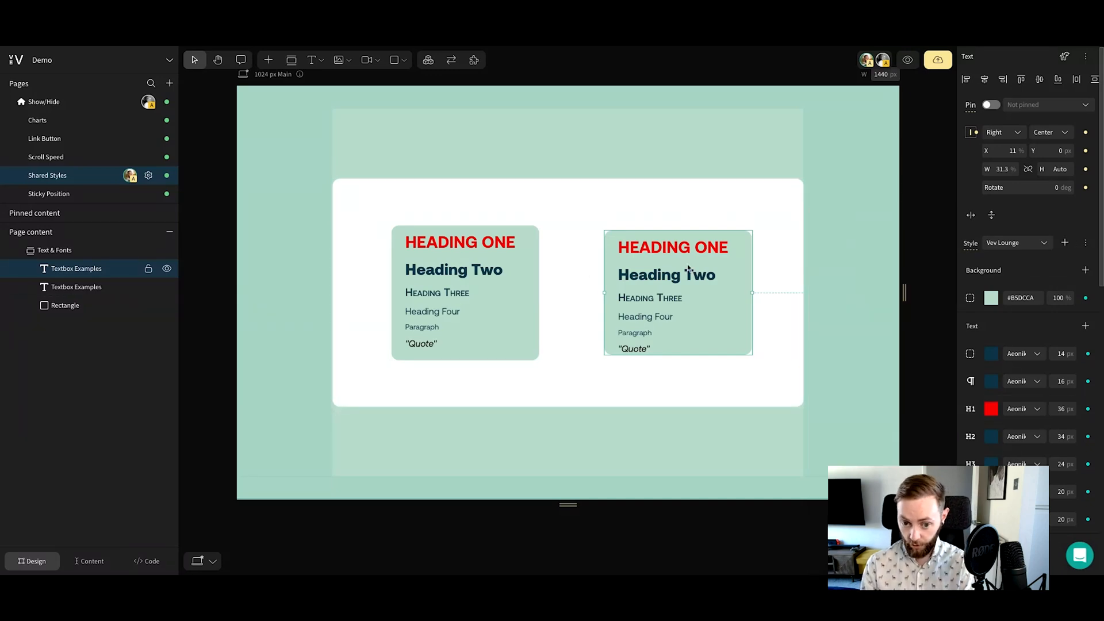
key("Delete")
left_click(533, 276)
key("Delete")
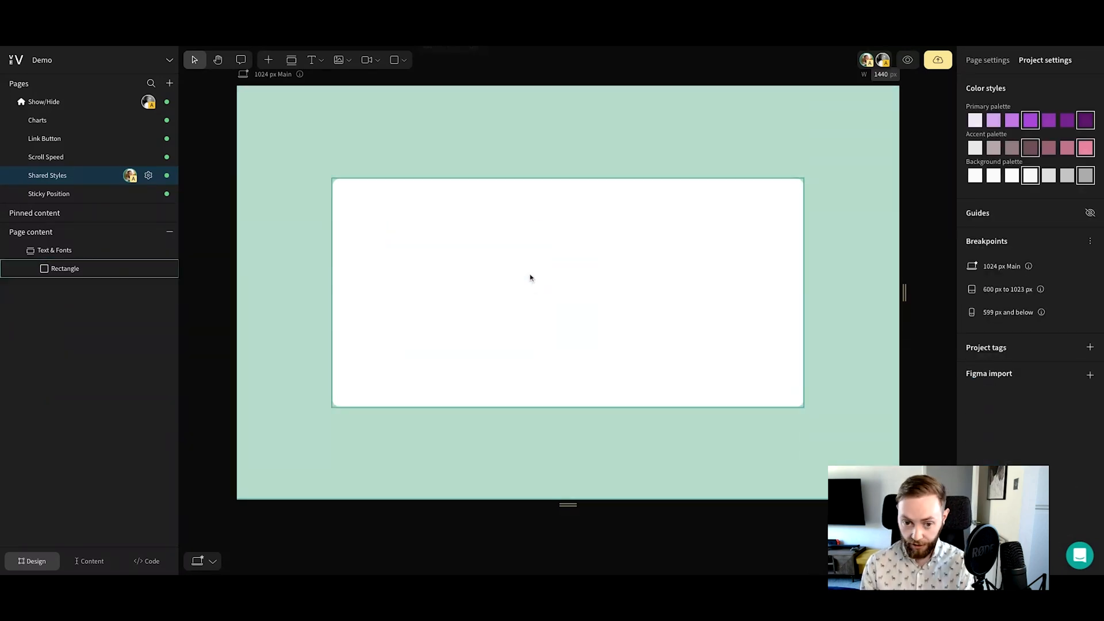
key("ctrl+z")
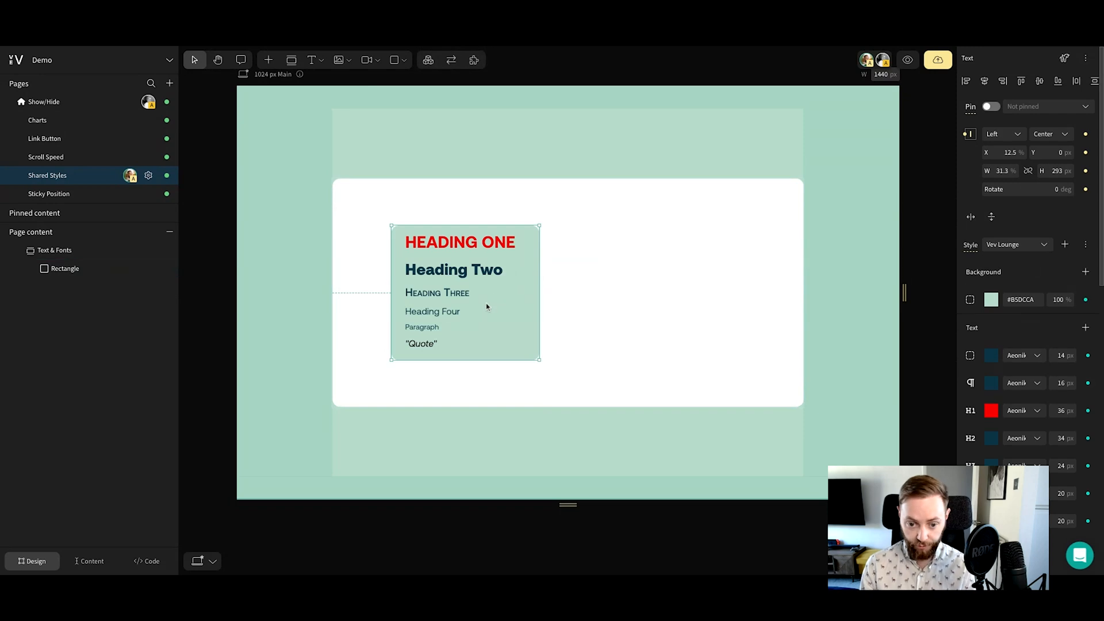
left_click_drag(486, 307, 589, 307)
left_click_drag(487, 307, 591, 306)
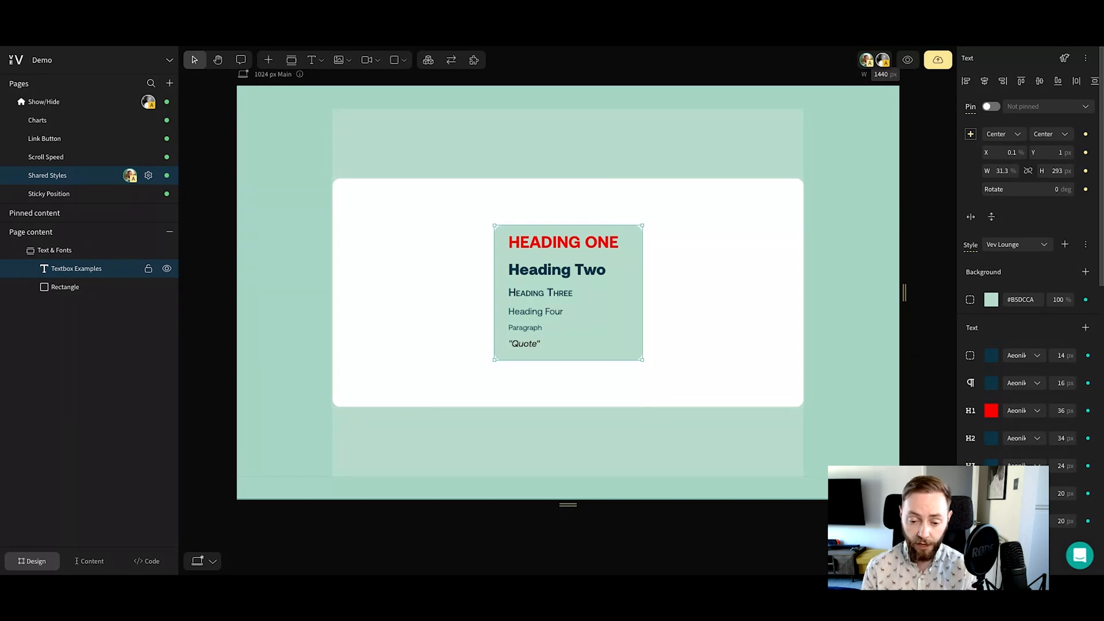
Attach the Animation addon to the text box and move its settings window beside the text box
left_click(474, 61)
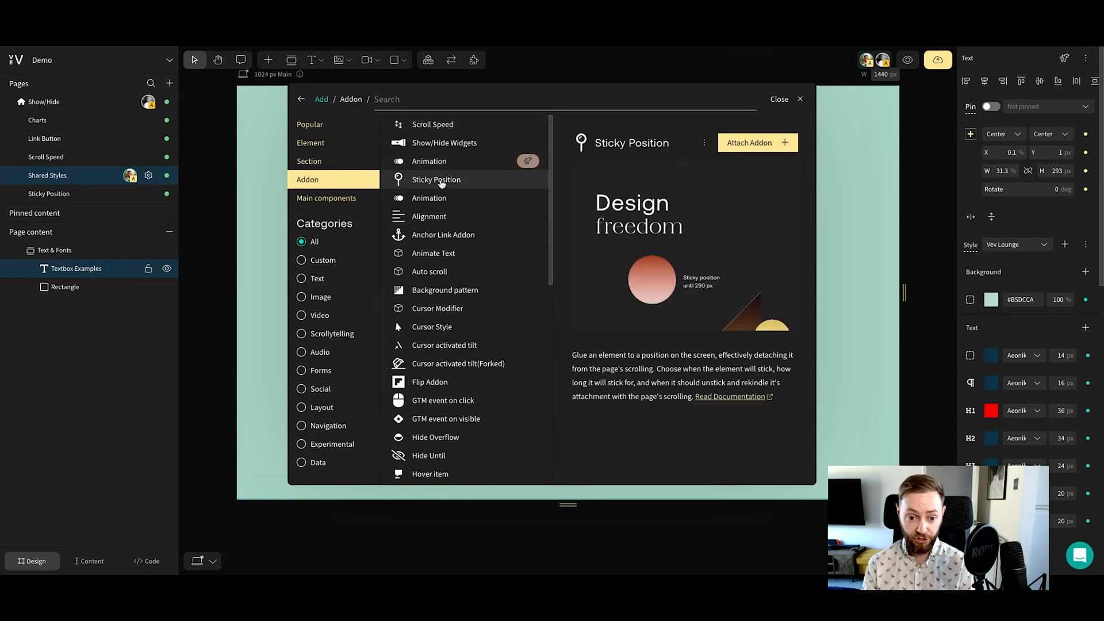
left_click(433, 199)
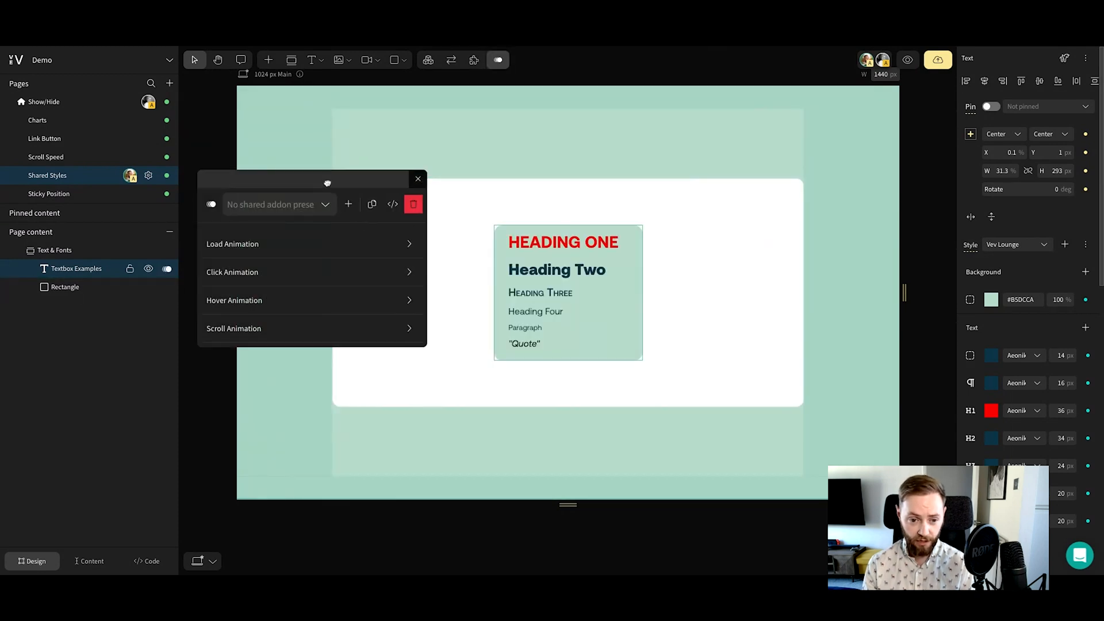
left_click_drag(325, 180, 325, 182)
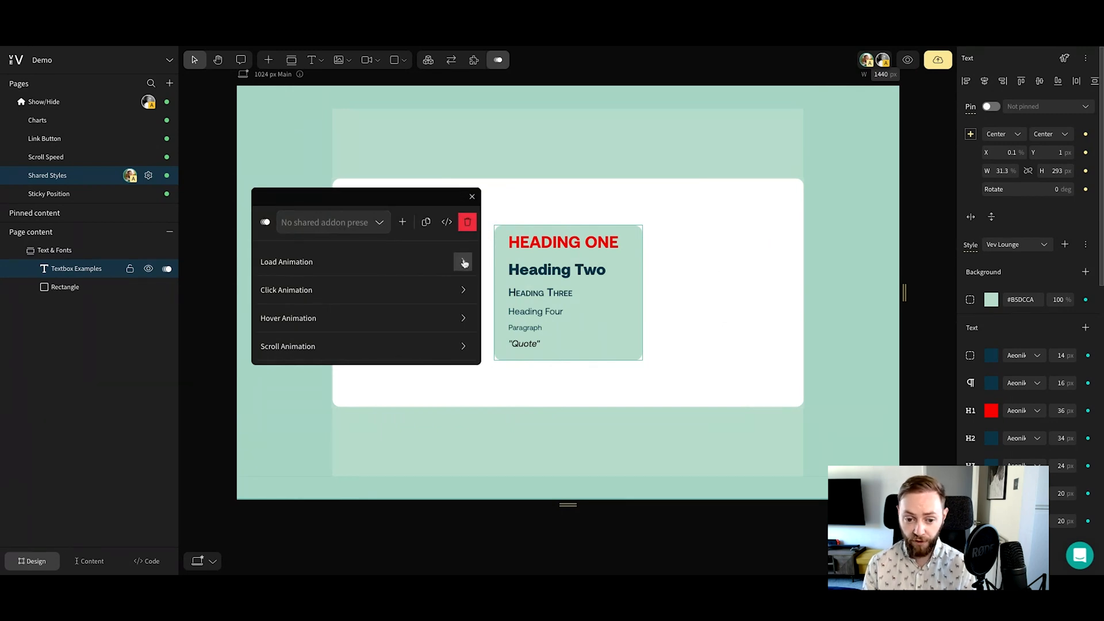
Give the text box a Slide in load animation with a delay of 0.2 seconds
left_click(463, 262)
left_click(311, 305)
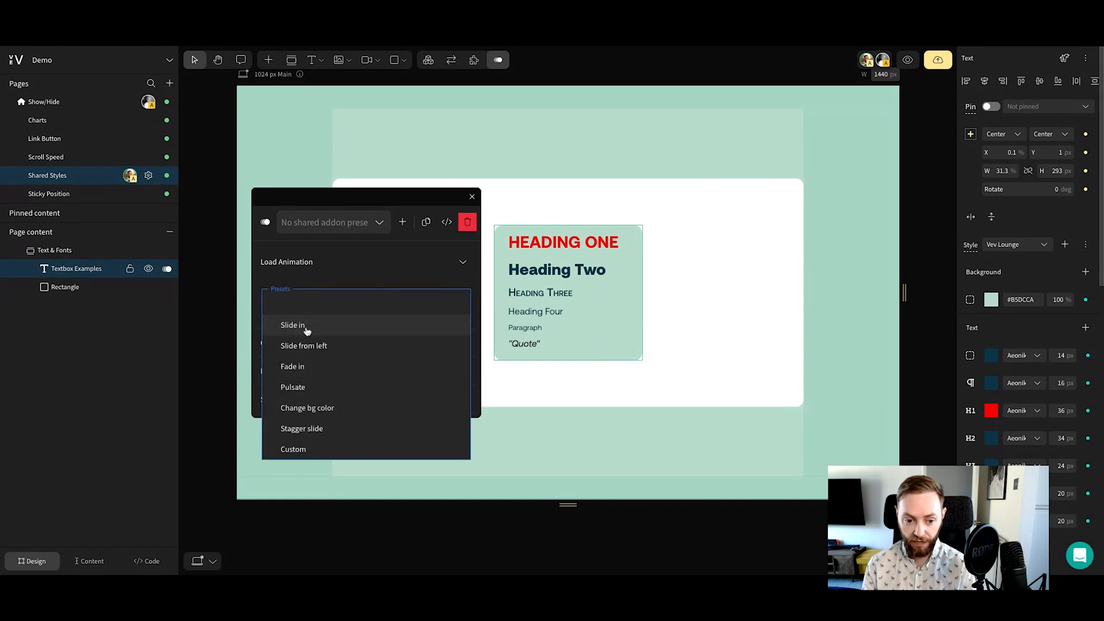
left_click(306, 325)
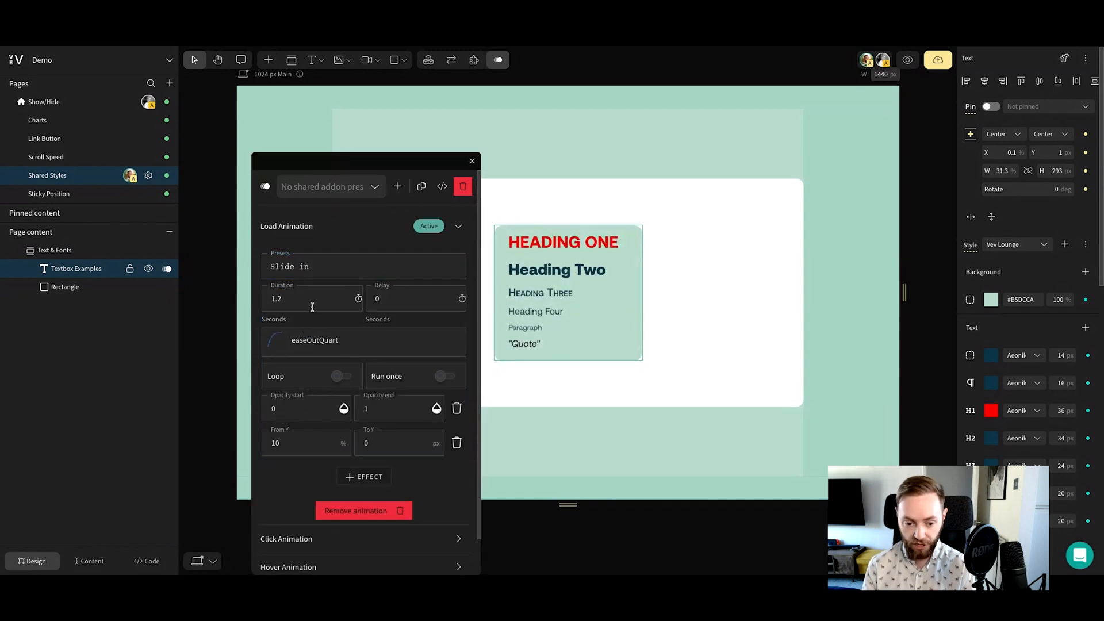
left_click(393, 299)
type(".2")
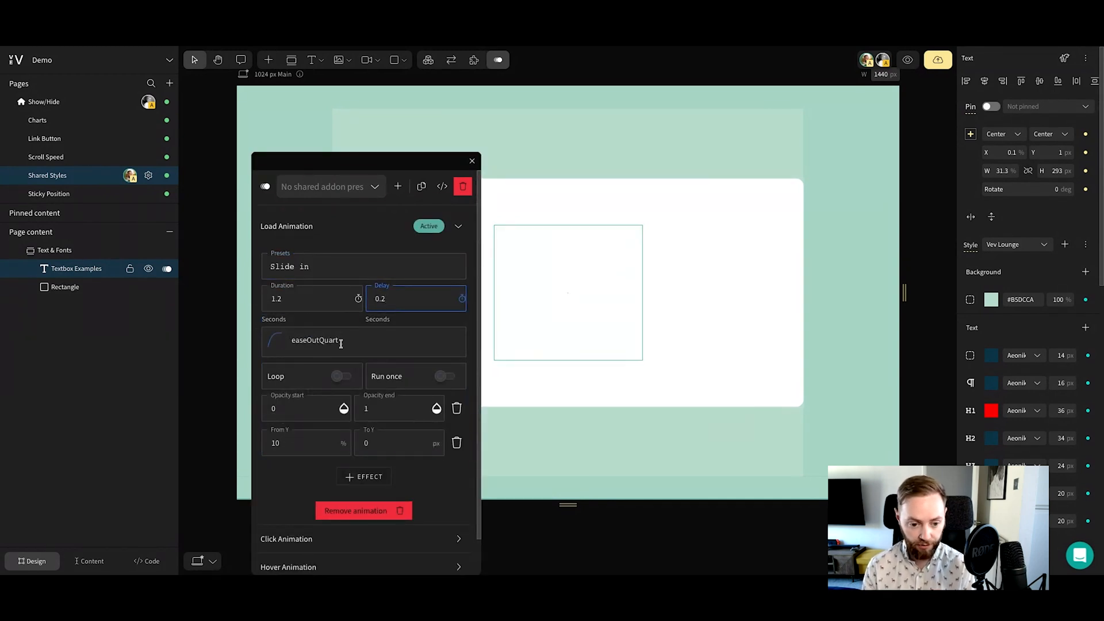
Change the load animation's easing to Quint and add a Scale effect to it
left_click(341, 344)
left_click(424, 413)
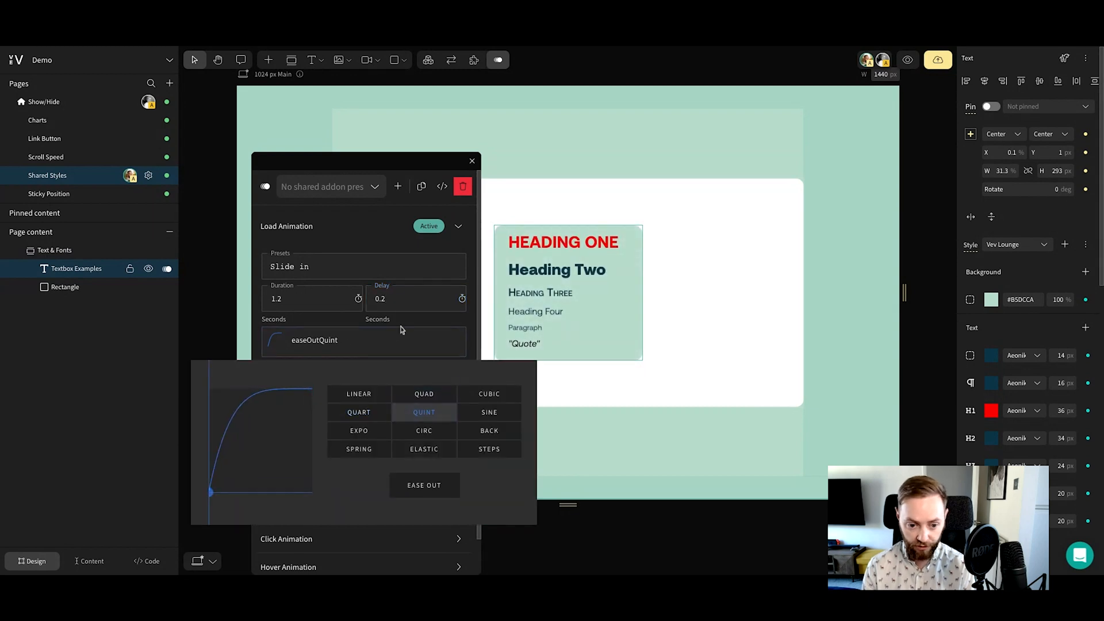
left_click(401, 330)
left_click(367, 474)
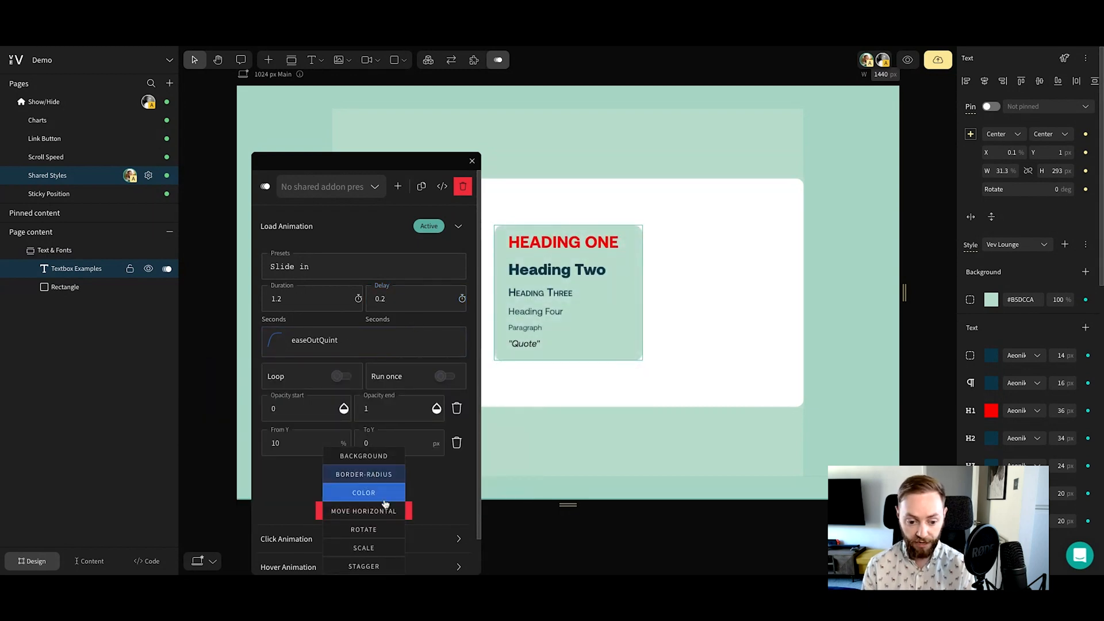
left_click(363, 547)
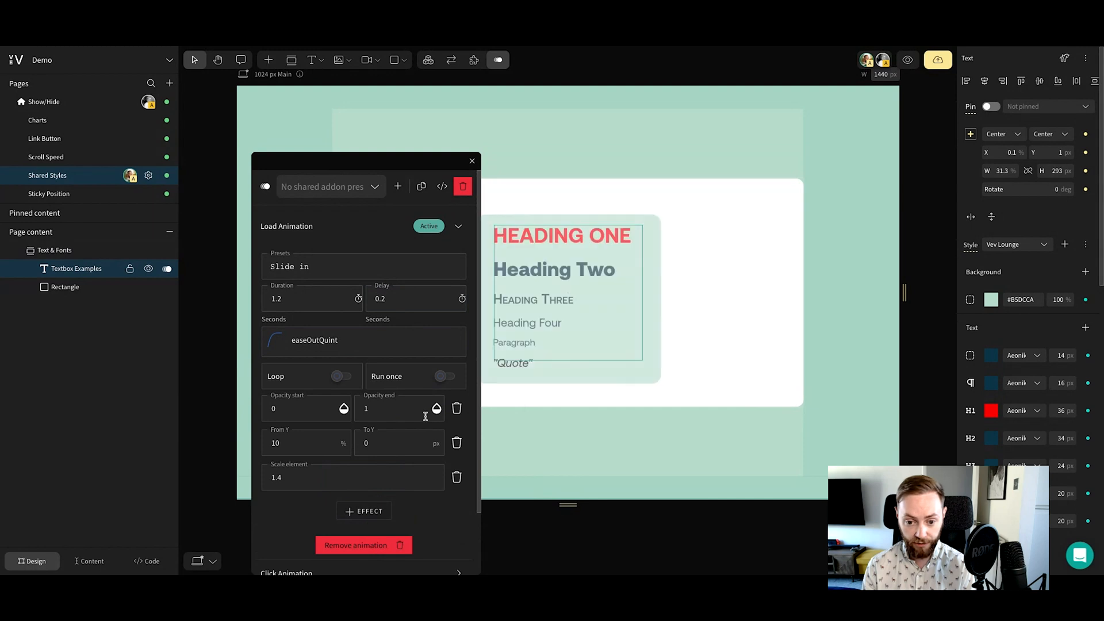
Save the text box's animation settings as a shared addon preset named "Animation Default"
left_click_drag(403, 158, 397, 147)
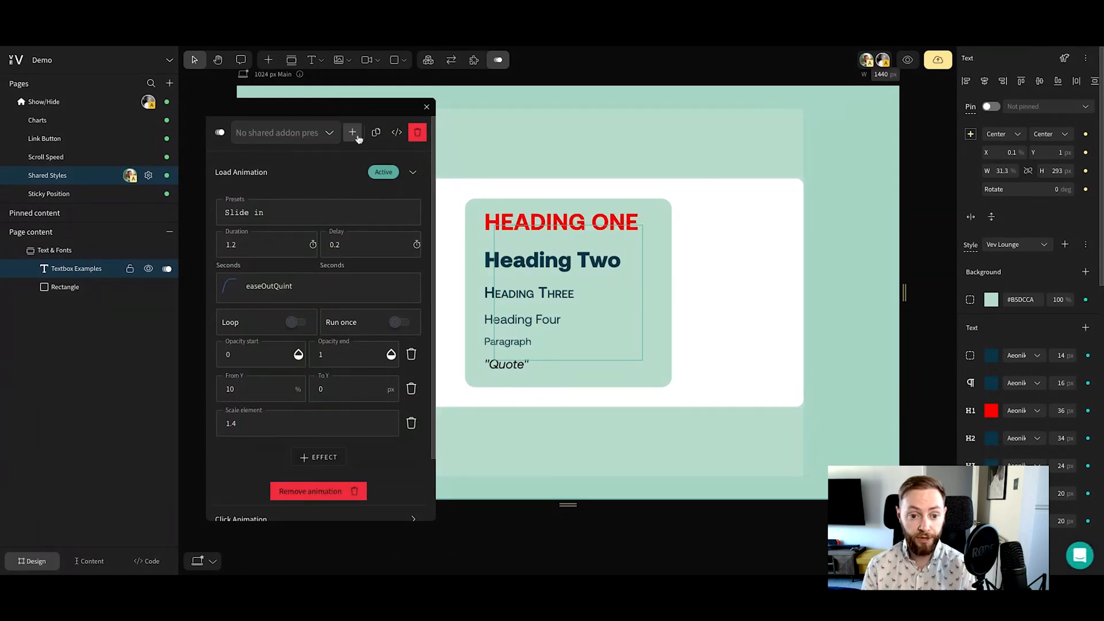
left_click(353, 134)
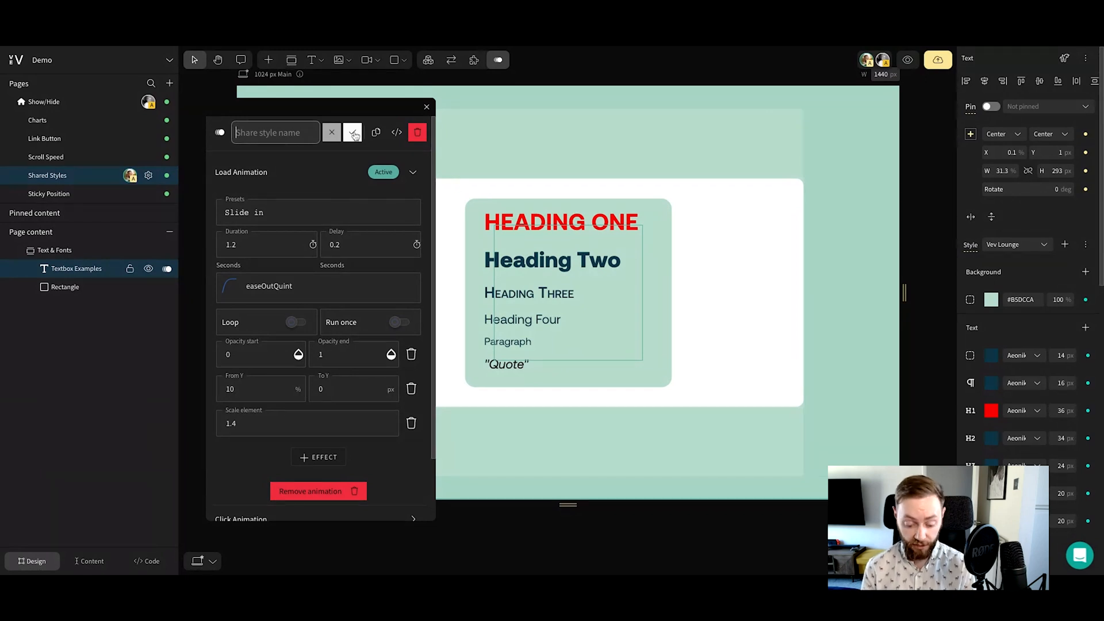
type("Animati")
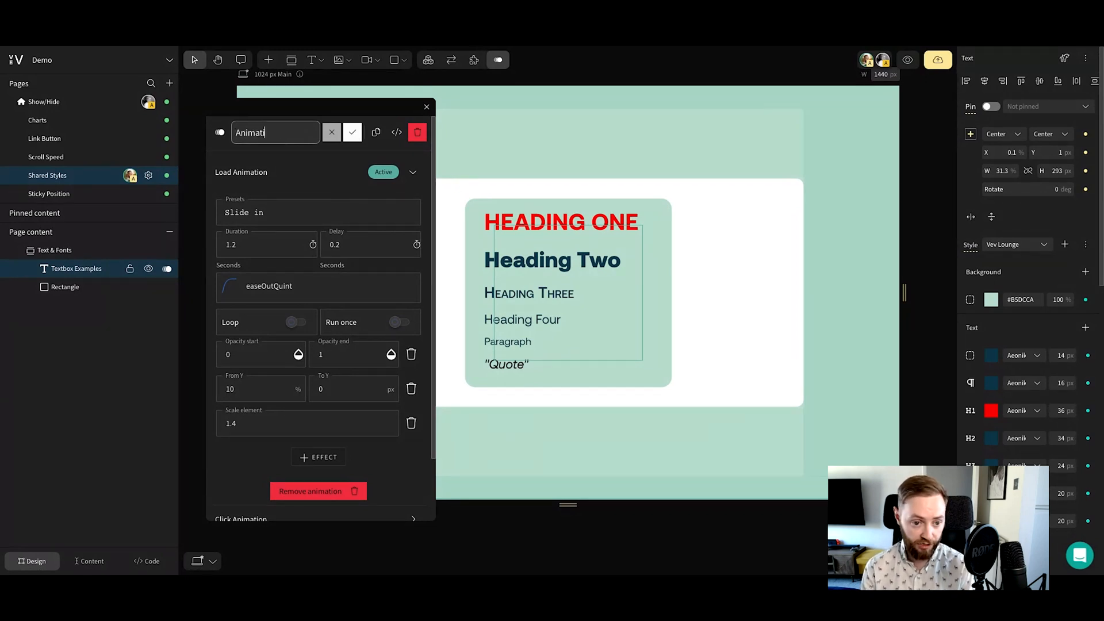
type("on Default")
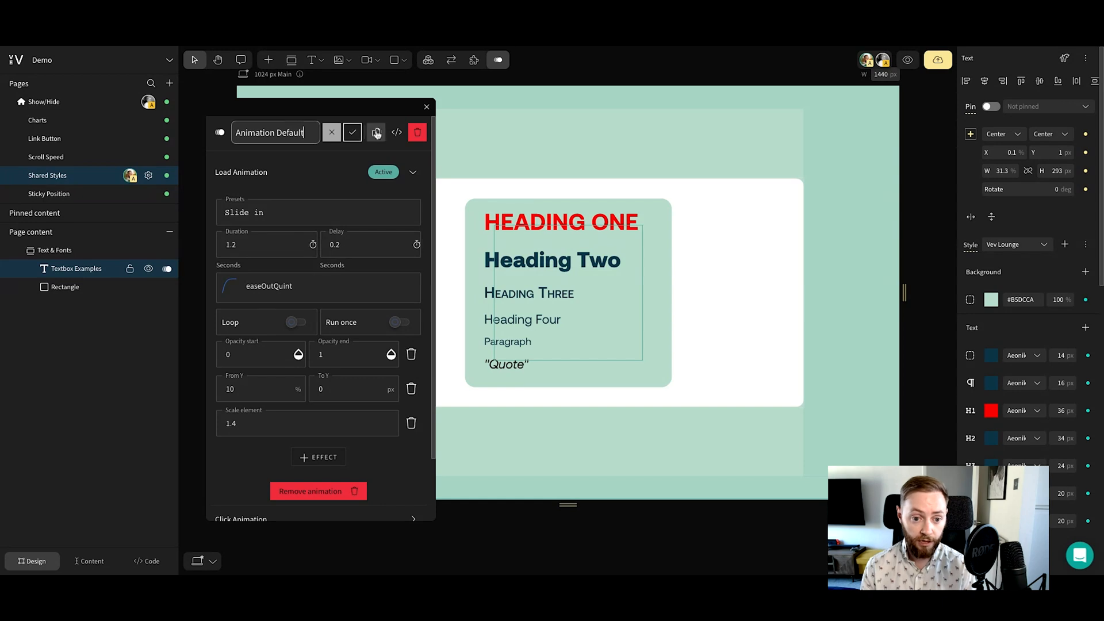
left_click(353, 133)
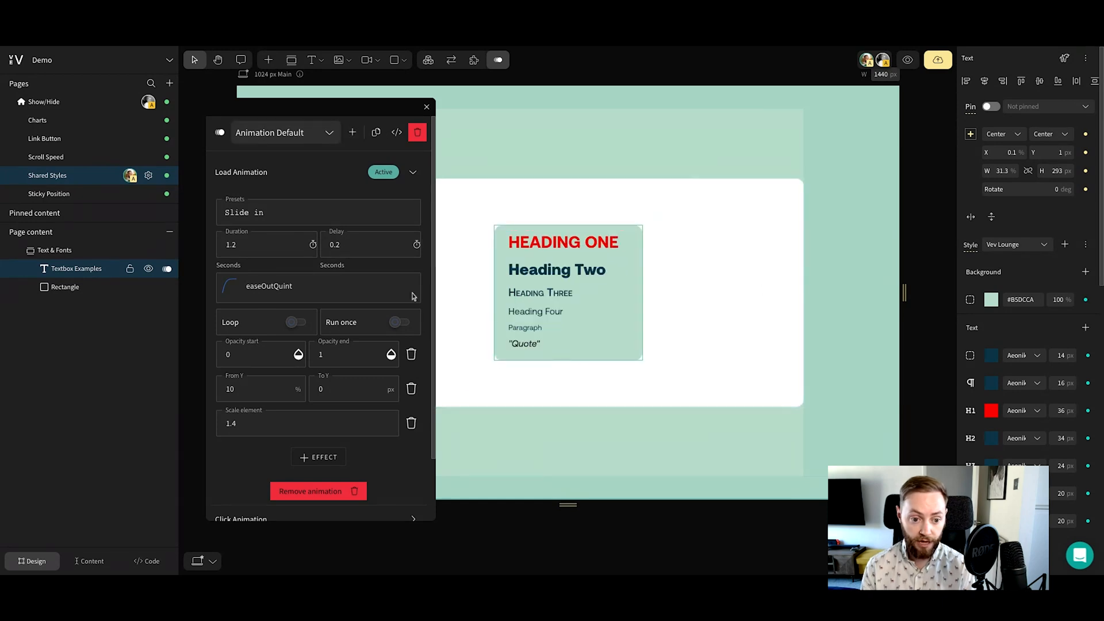
Move the text box to the left half of the white rectangle and add project image DSC 09808, about 35% wide, in the right half
left_click(597, 286)
left_click_drag(566, 298, 448, 298)
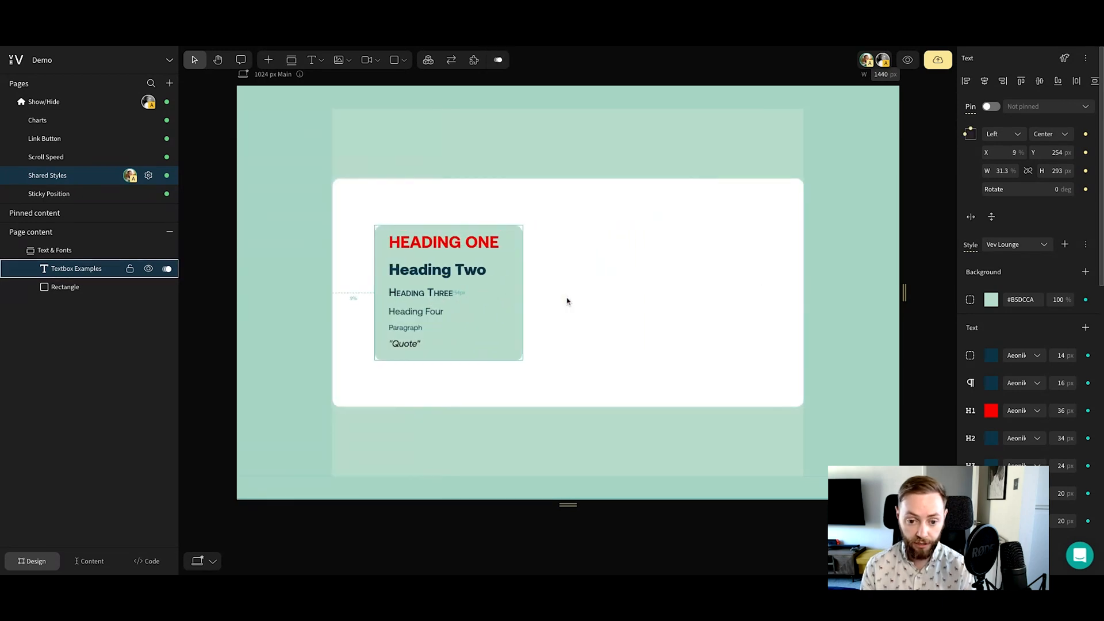
left_click(338, 59)
left_click_drag(599, 222, 764, 364)
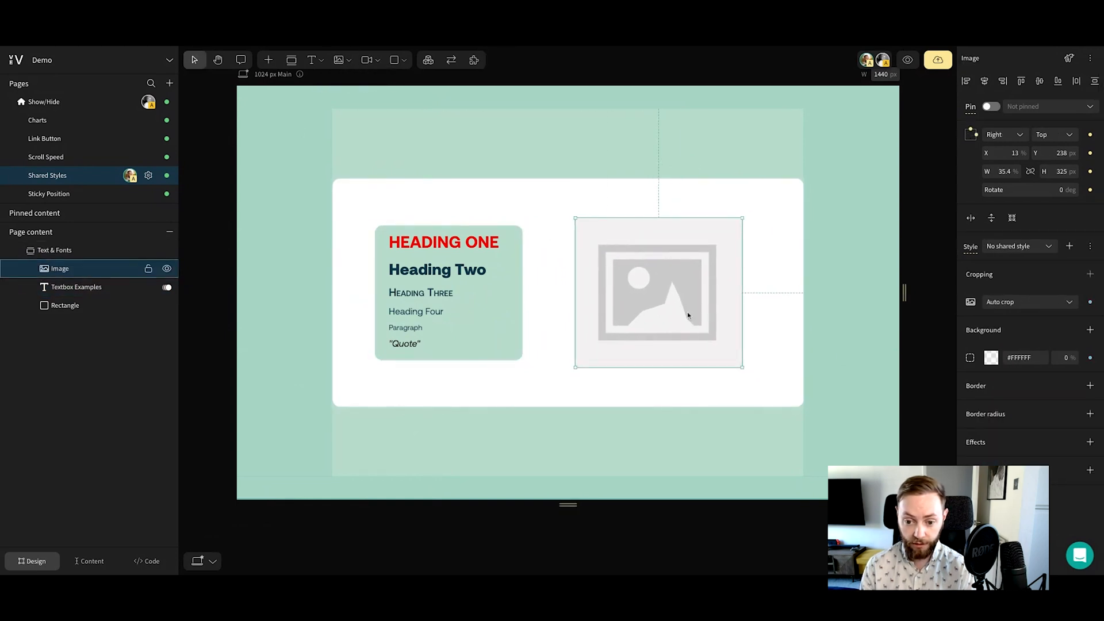
double_click(660, 306)
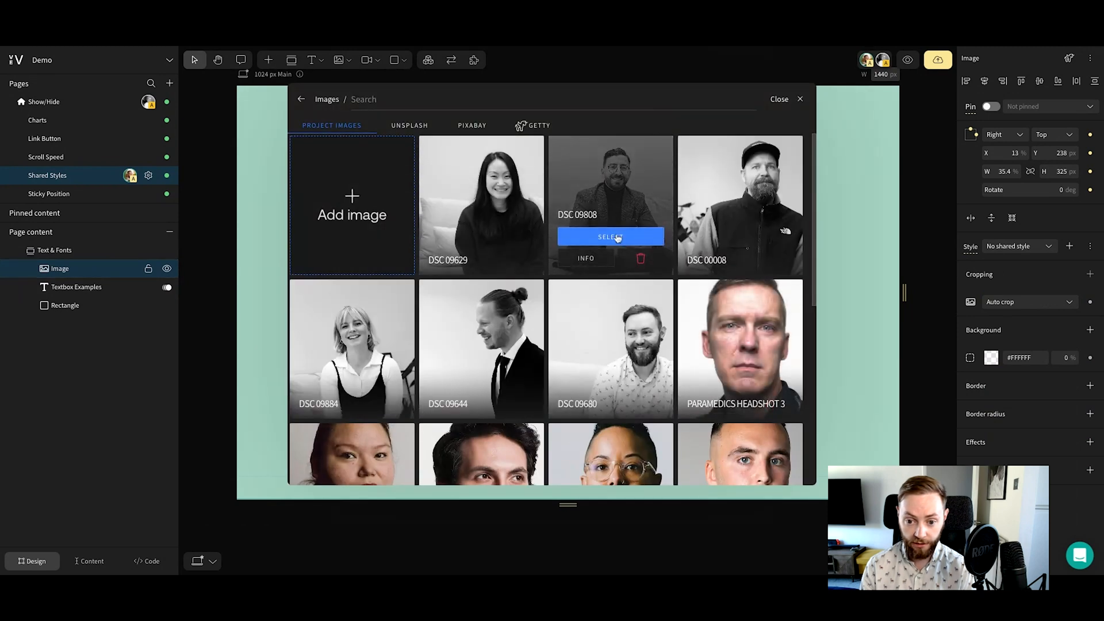
left_click(611, 236)
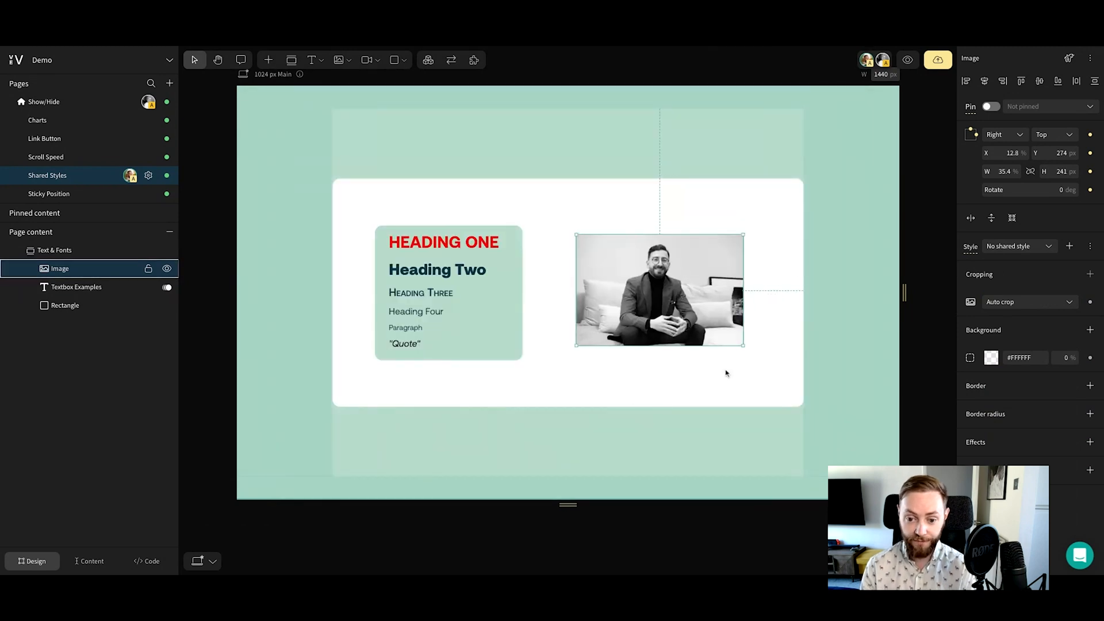
Attach the Animation addon to the image, apply the shared preset Animation Default and close the addon settings
left_click(481, 69)
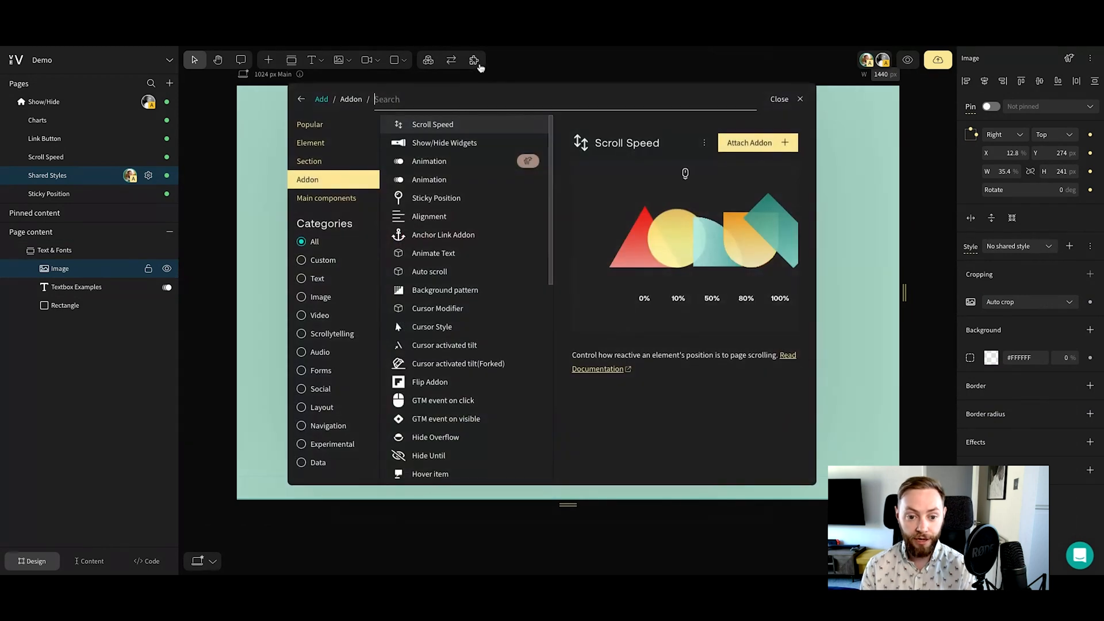
left_click(414, 187)
left_click(305, 188)
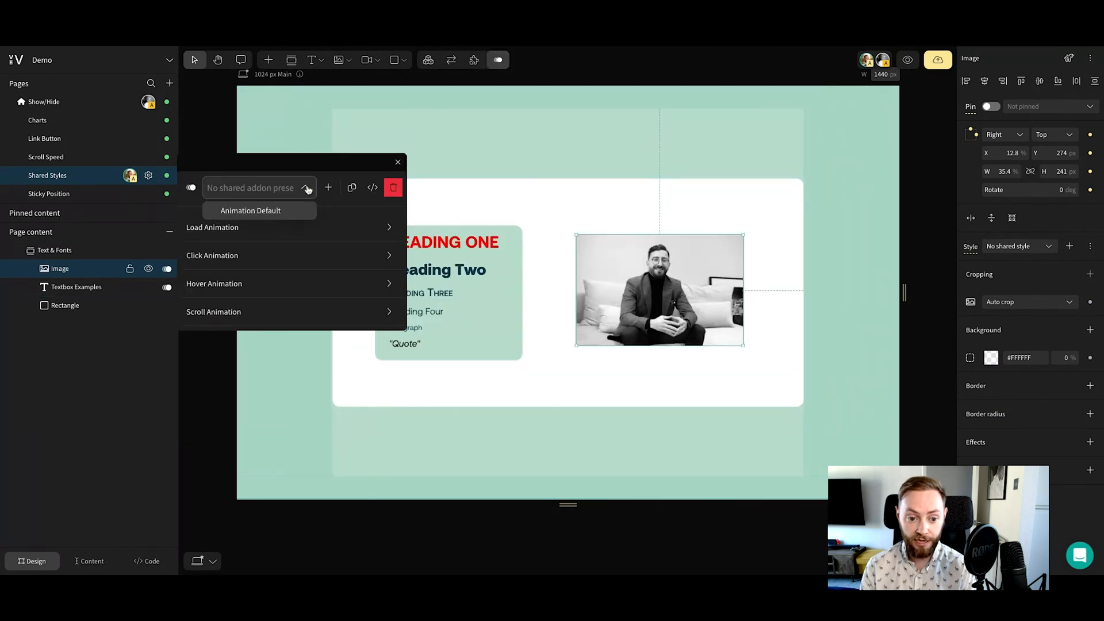
left_click(251, 211)
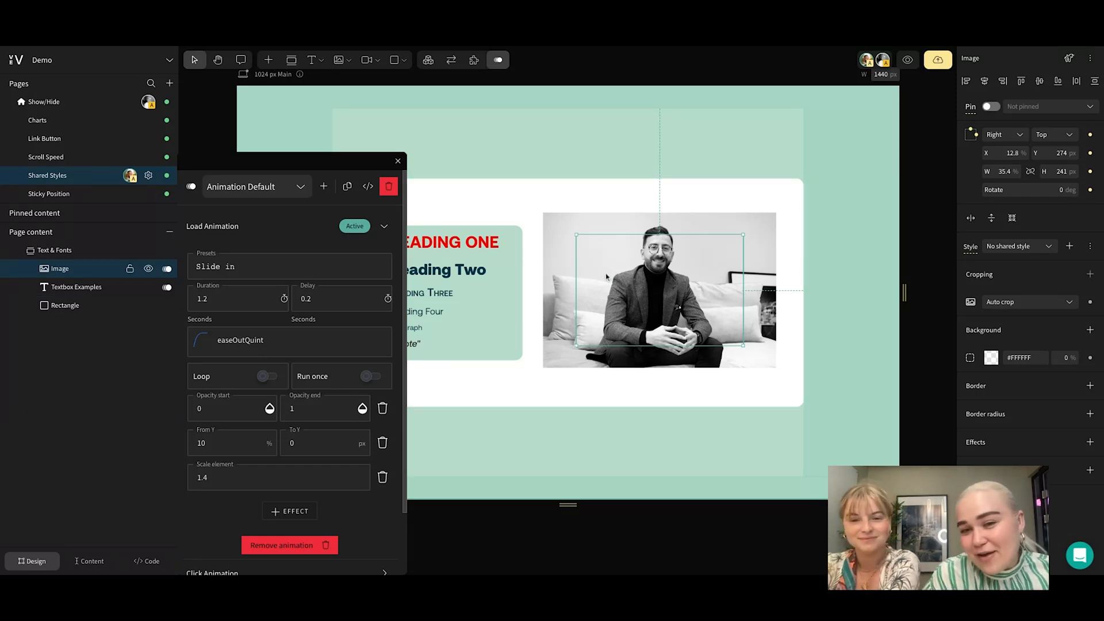
left_click(638, 279)
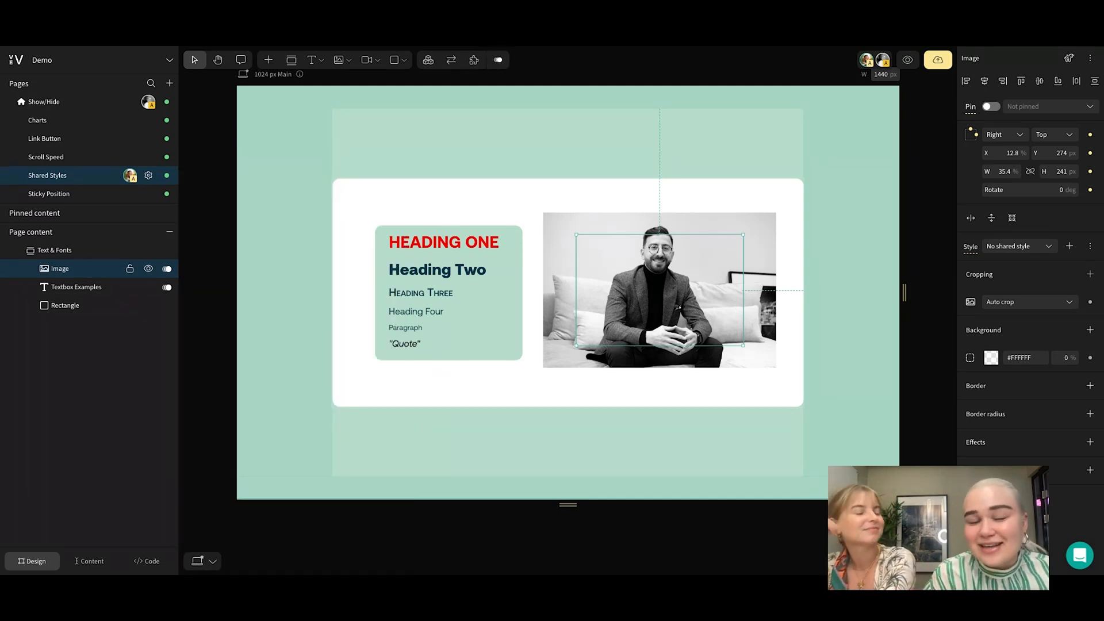
left_click(512, 446)
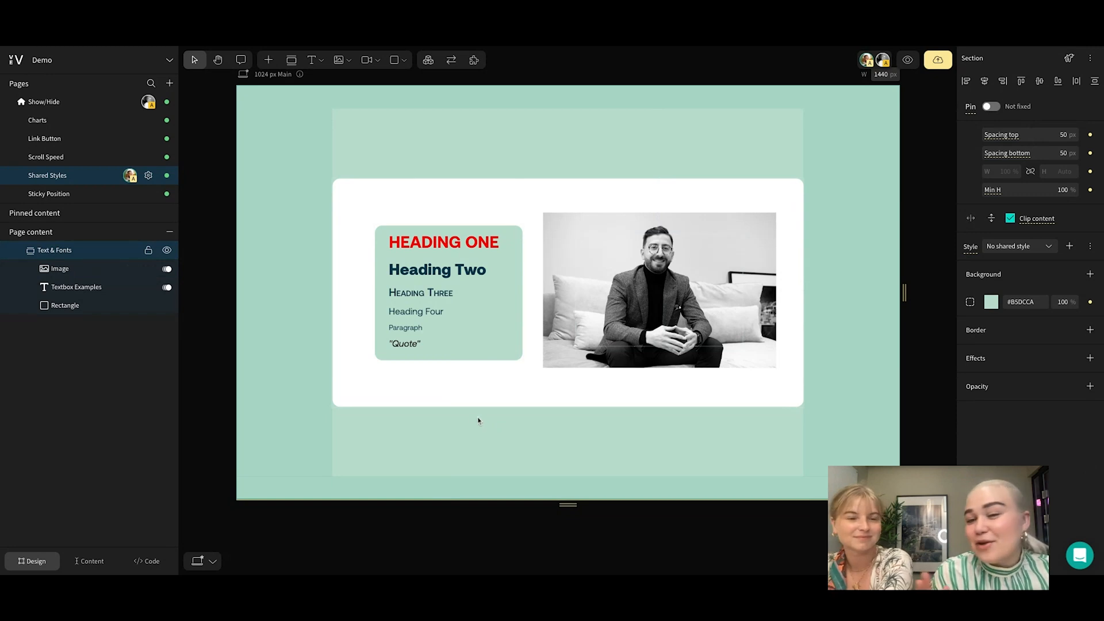